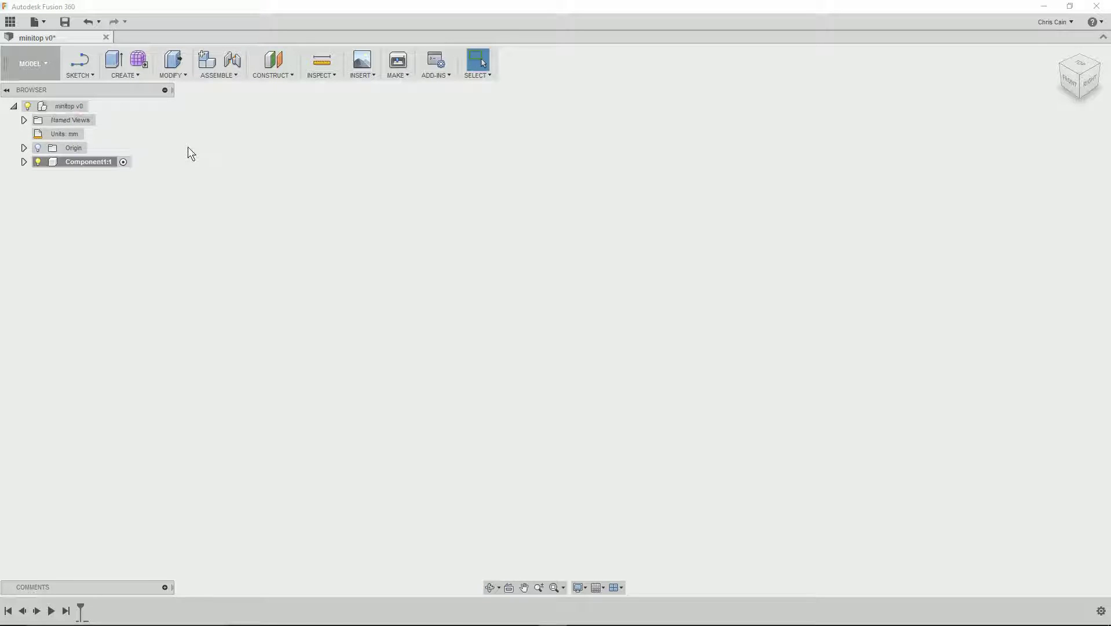
# Start a sketch on the right plane and draw a base line about 20 mm long plus a 1 mm riser from the origin
pyautogui.press('s')
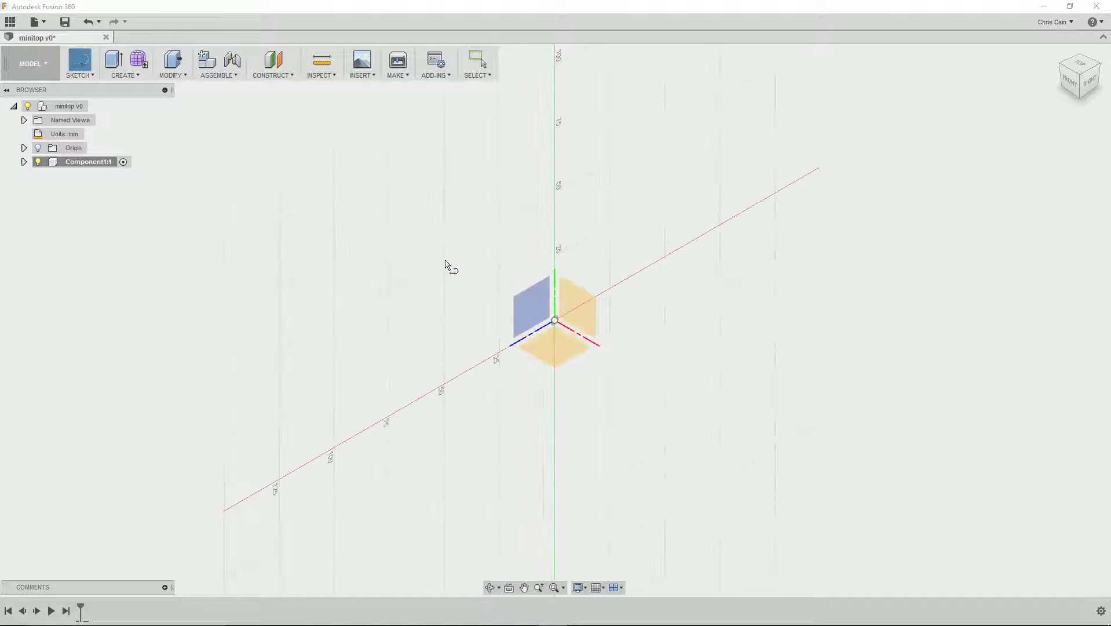
pyautogui.click(536, 313)
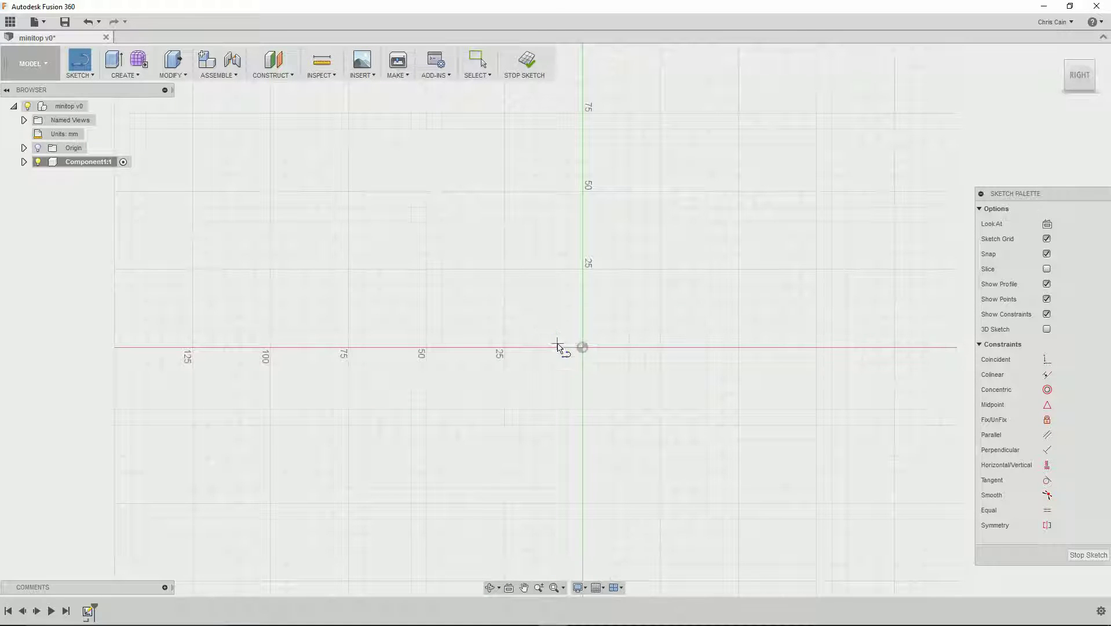
pyautogui.scroll(10, 559, 346)
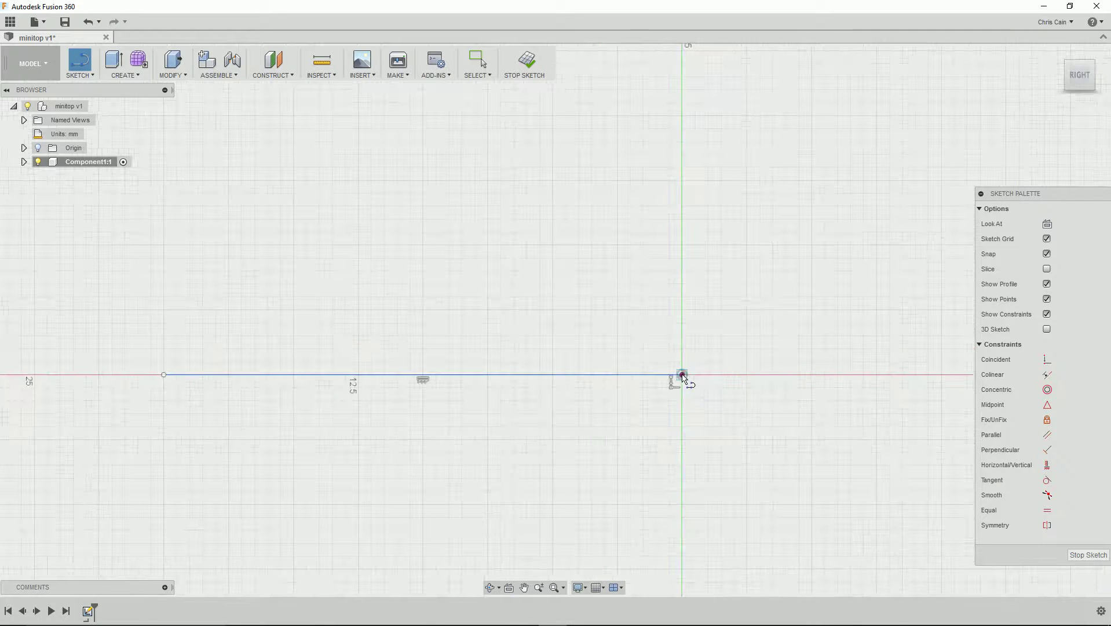
pyautogui.moveTo(682, 375); pyautogui.dragTo(618, 353)
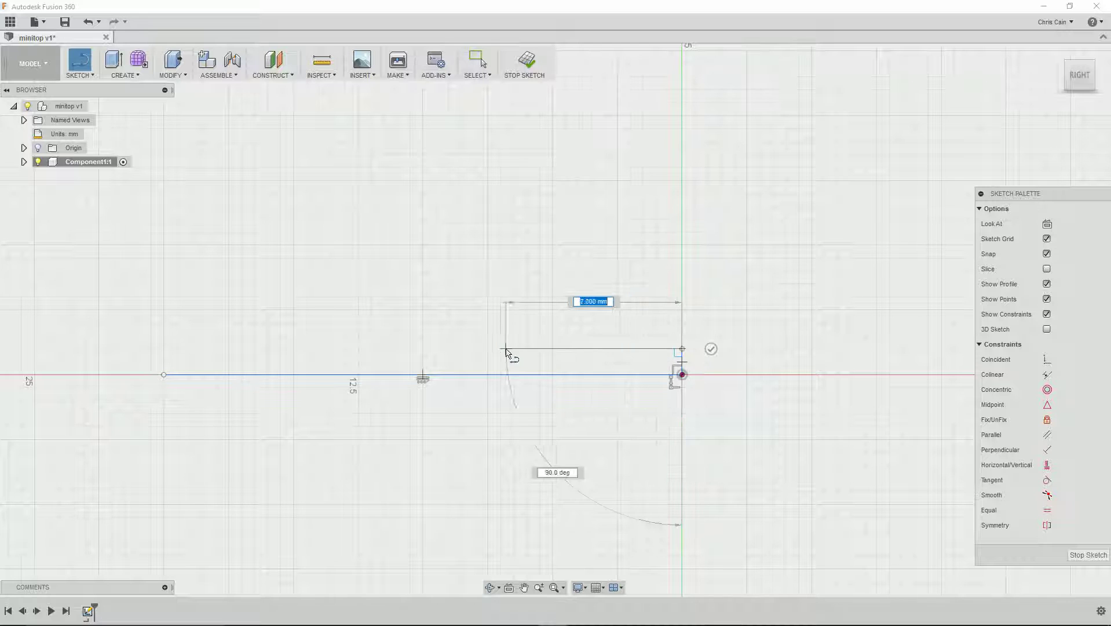
# Continue the profile with a 7 mm horizontal shelf line and a vertical post 1.5 mm wide and 5 mm high
pyautogui.click(502, 350)
pyautogui.moveTo(502, 350); pyautogui.dragTo(502, 222)
pyautogui.click(502, 221)
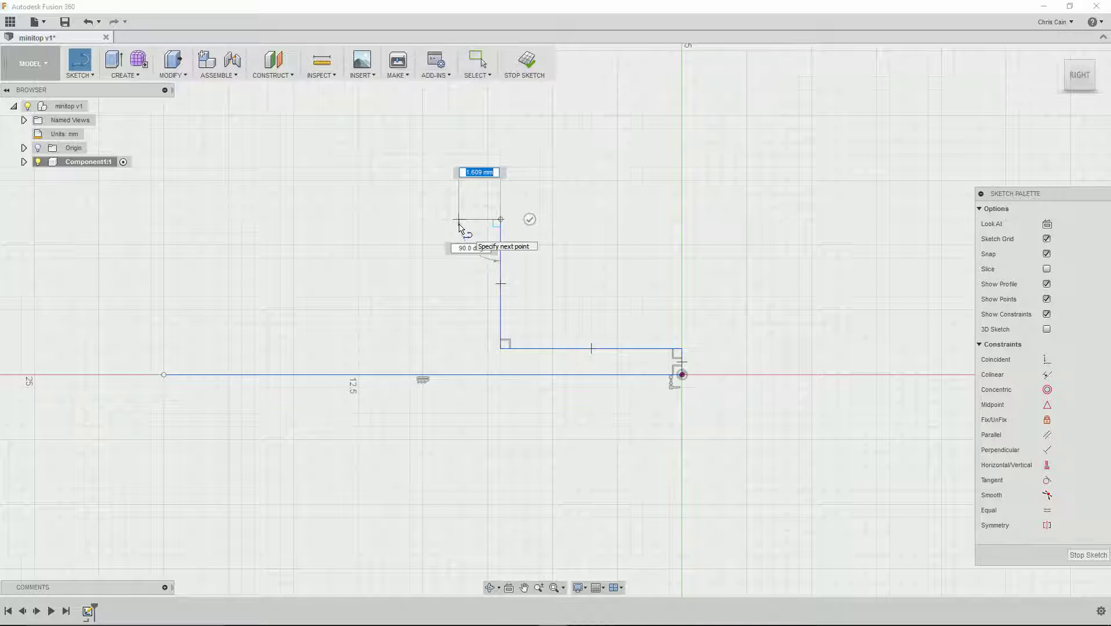
pyautogui.click(461, 223)
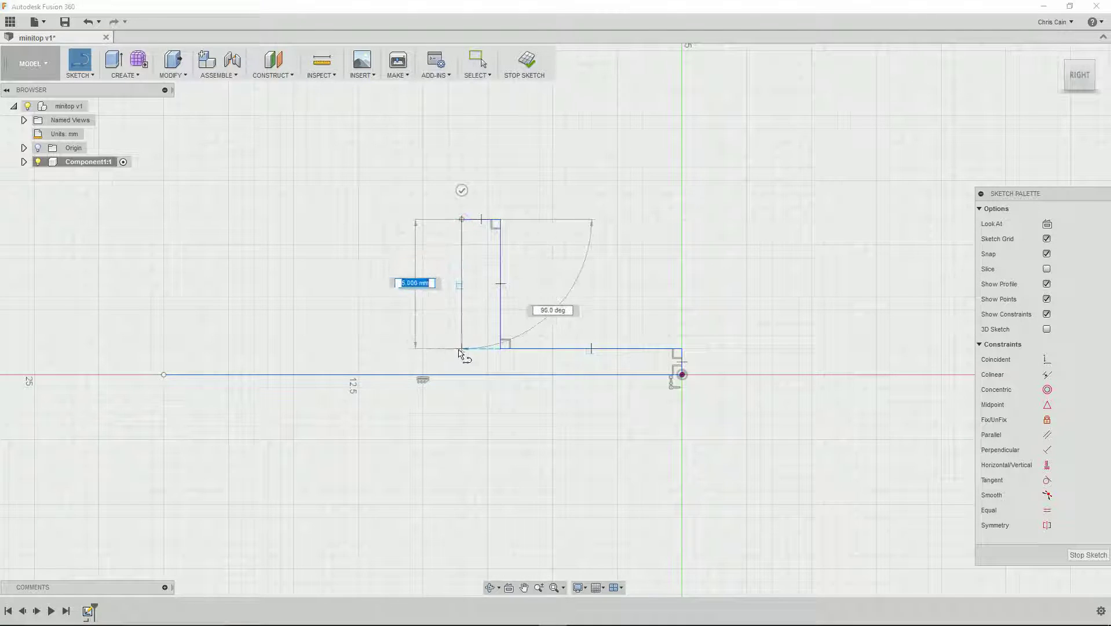
pyautogui.click(462, 349)
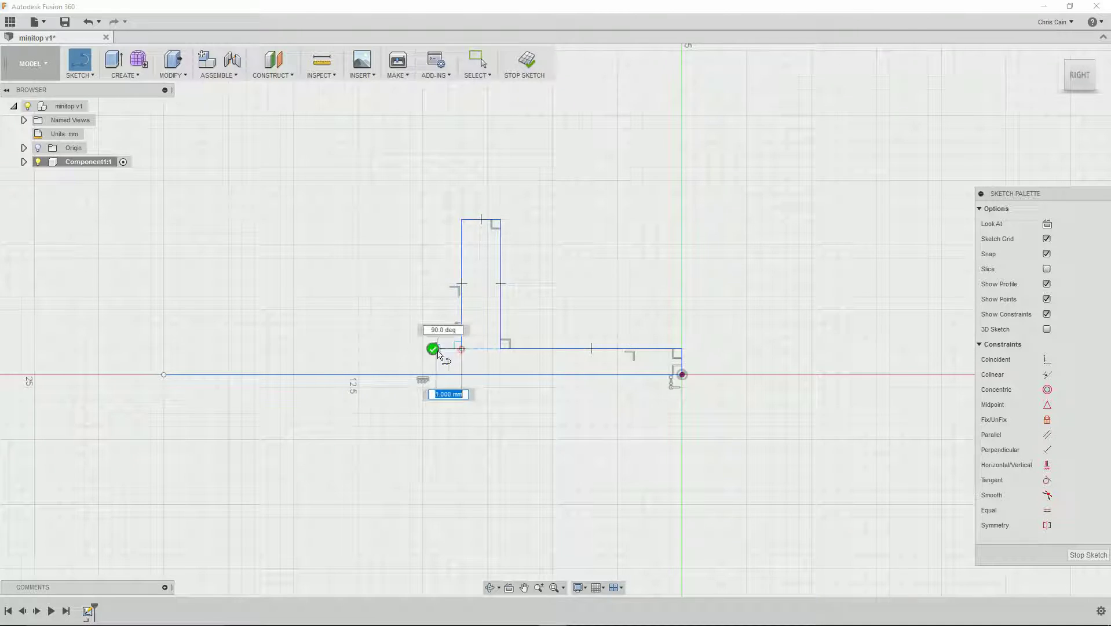
# Close the profile with a 3 mm horizontal line beyond the post and a sloped line meeting the base line 12.5 mm from the origin
pyautogui.click(384, 348)
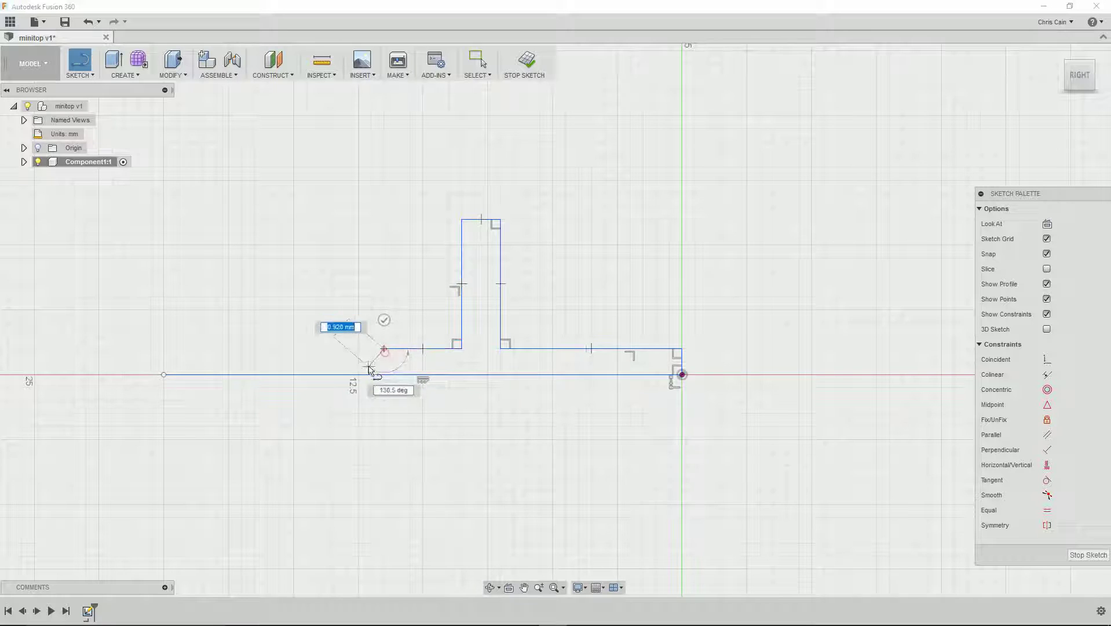
pyautogui.click(357, 375)
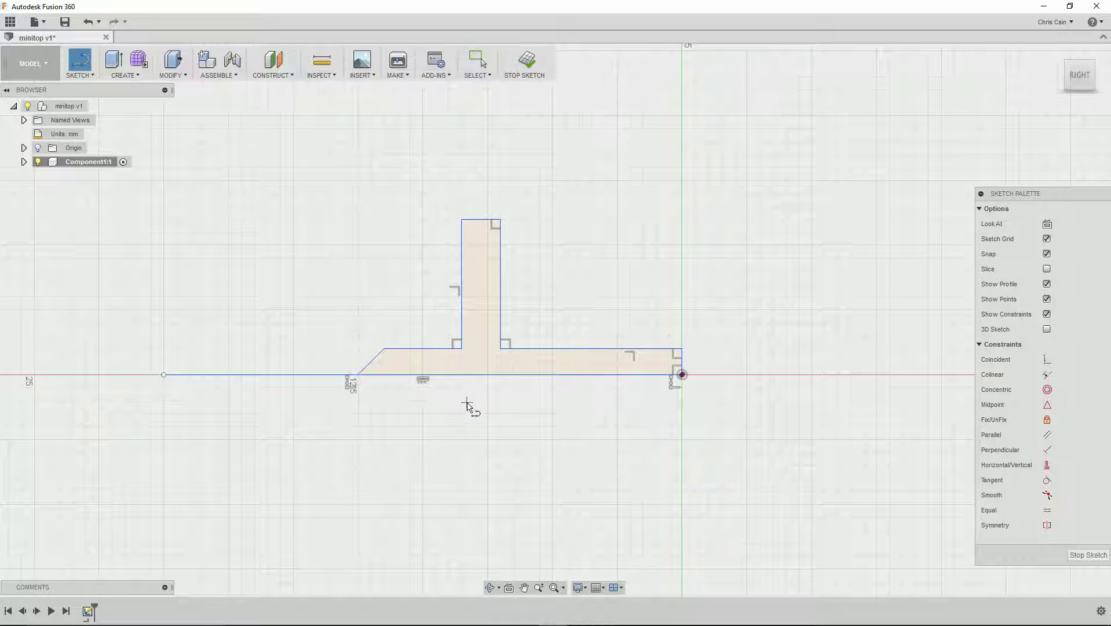
pyautogui.press('Escape')
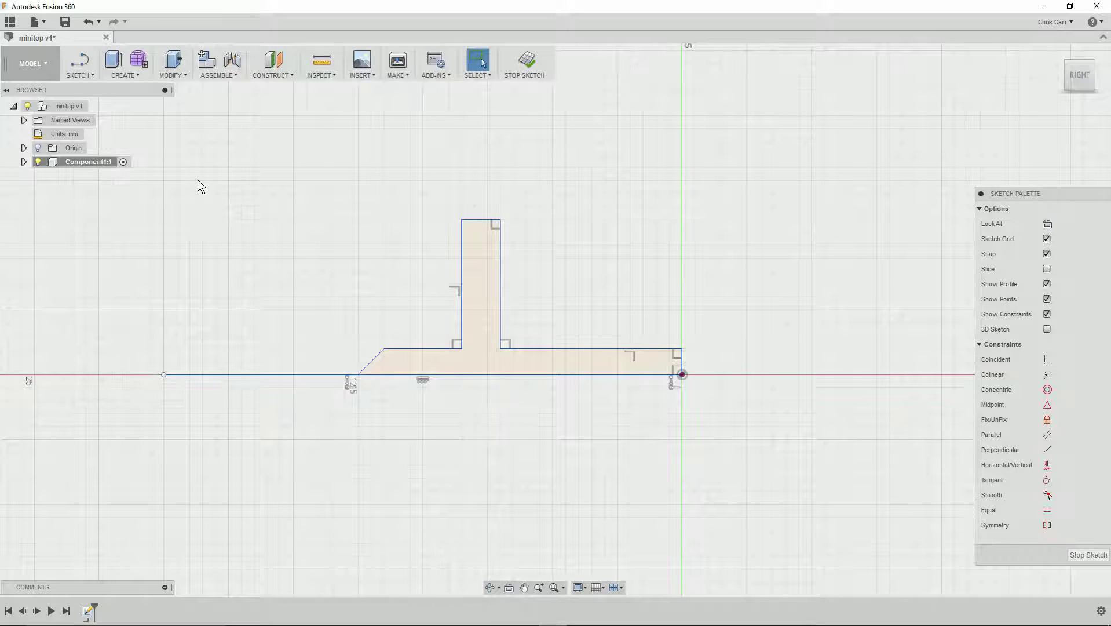
# Cap the post with a shallow three-point arc spanning its two upper corners
pyautogui.click(94, 76)
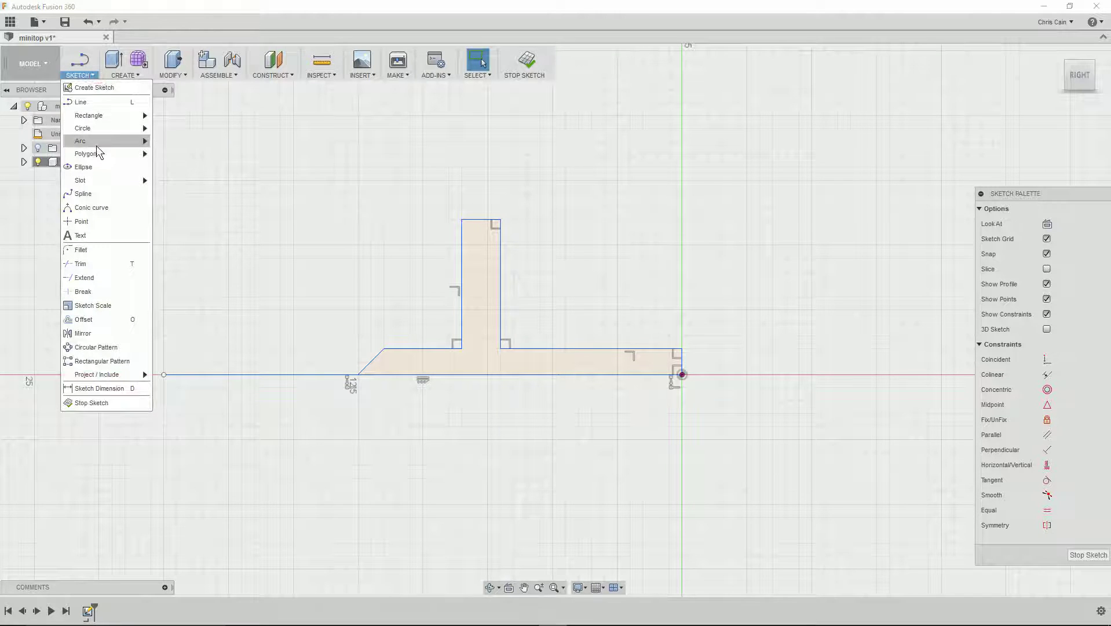
pyautogui.moveTo(96, 145)
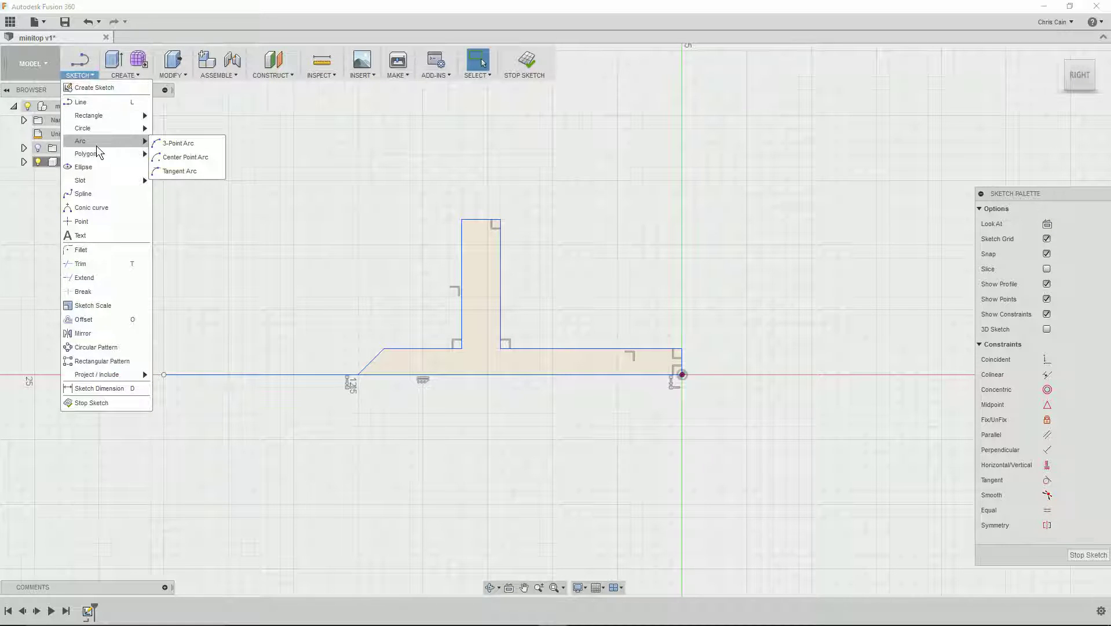
pyautogui.click(180, 156)
pyautogui.click(462, 219)
pyautogui.click(501, 219)
pyautogui.click(475, 210)
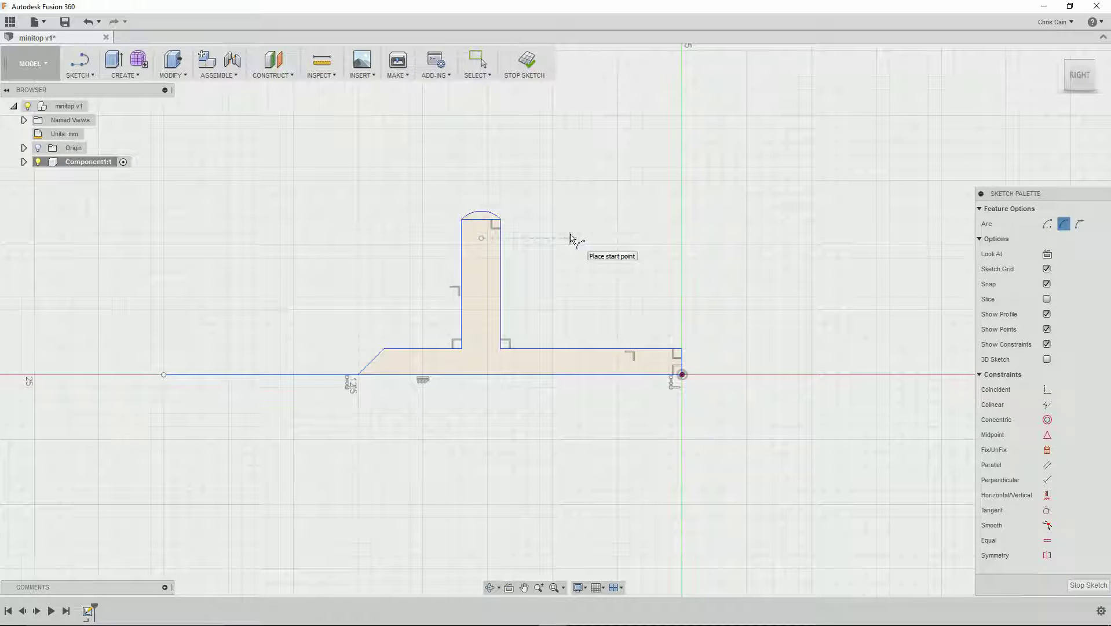
pyautogui.press('Escape')
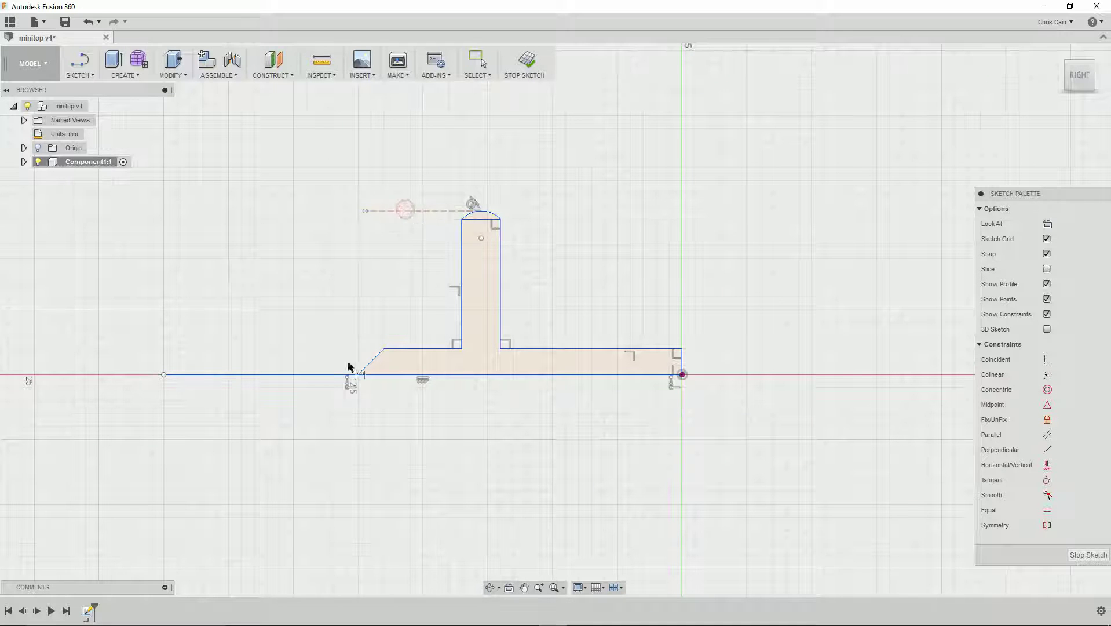
# Set the height from the base line to the construction line at the arc's top to 7.5 mm and delete the flat line beneath the arc
pyautogui.click(347, 374)
pyautogui.click(397, 212)
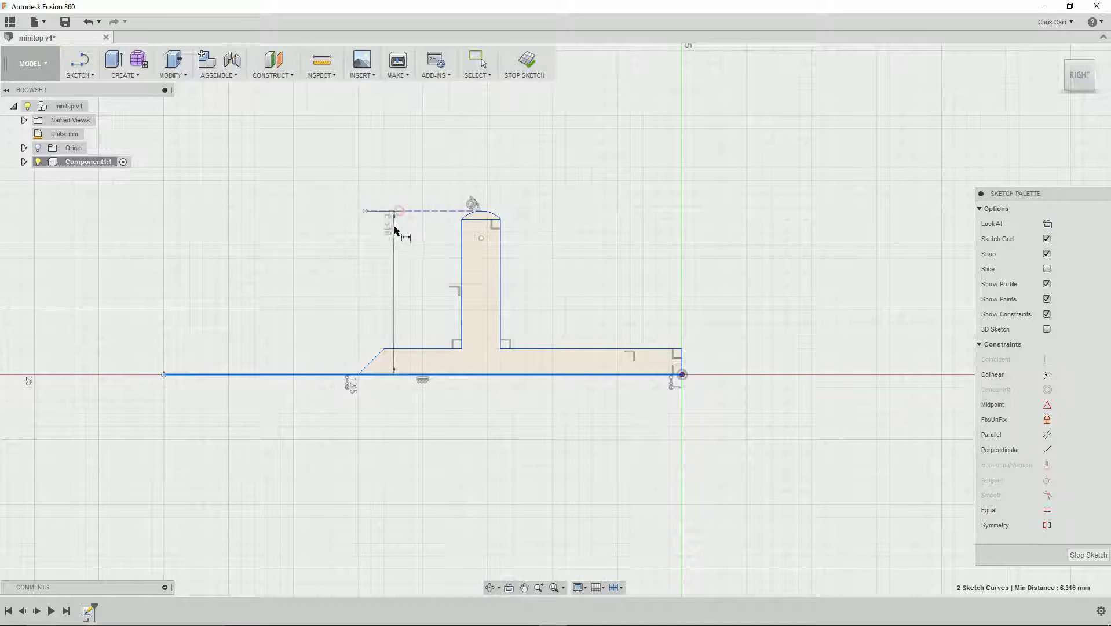
pyautogui.click(307, 294)
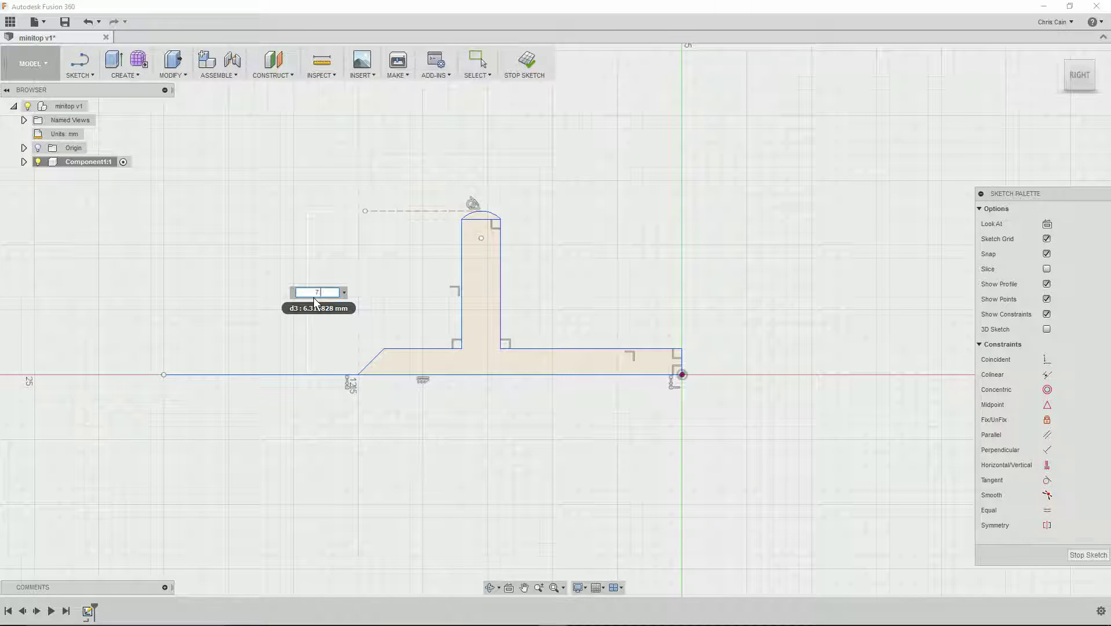
pyautogui.press('Return')
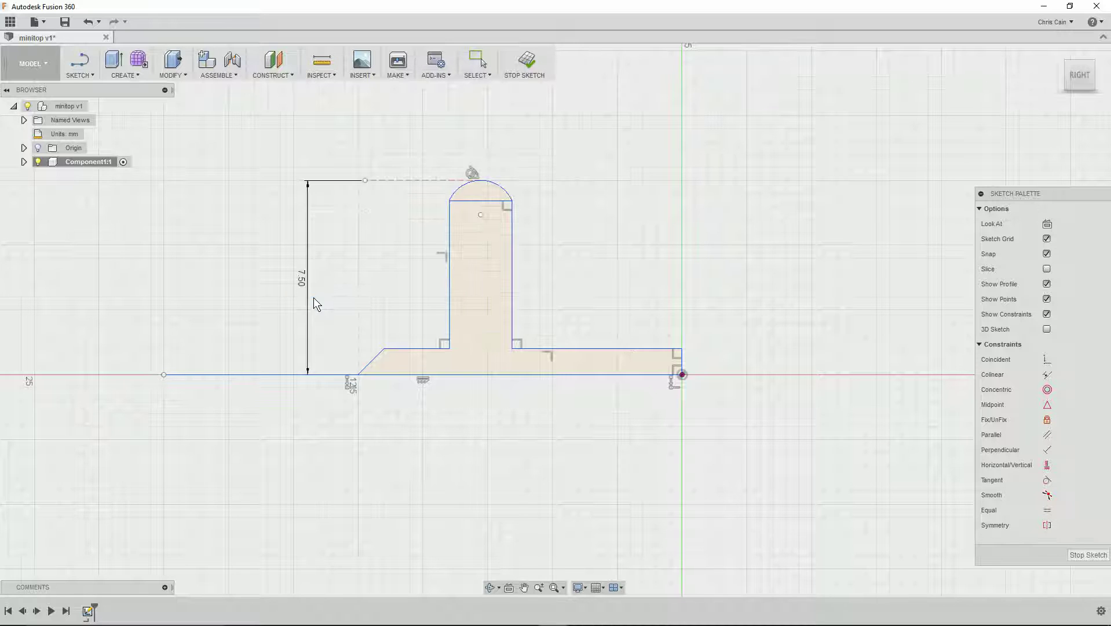
pyautogui.click(485, 202)
pyautogui.press('Delete')
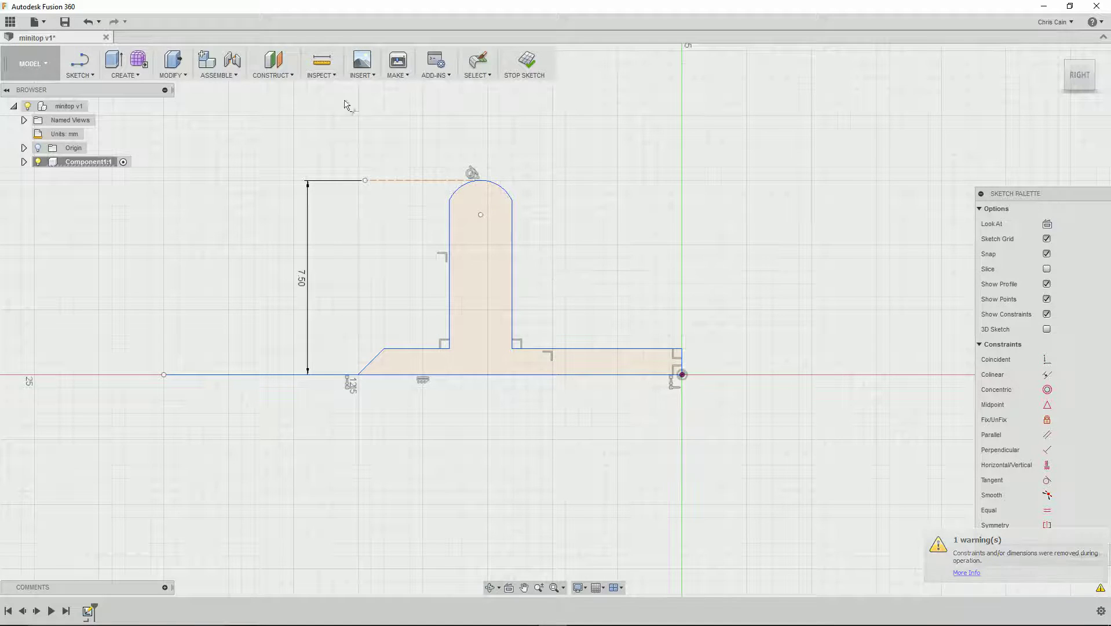
# Draw a concave three-point arc from the shelf, 2.5 mm from the vertical axis, to the post's upper corner on the origin side
pyautogui.click(94, 74)
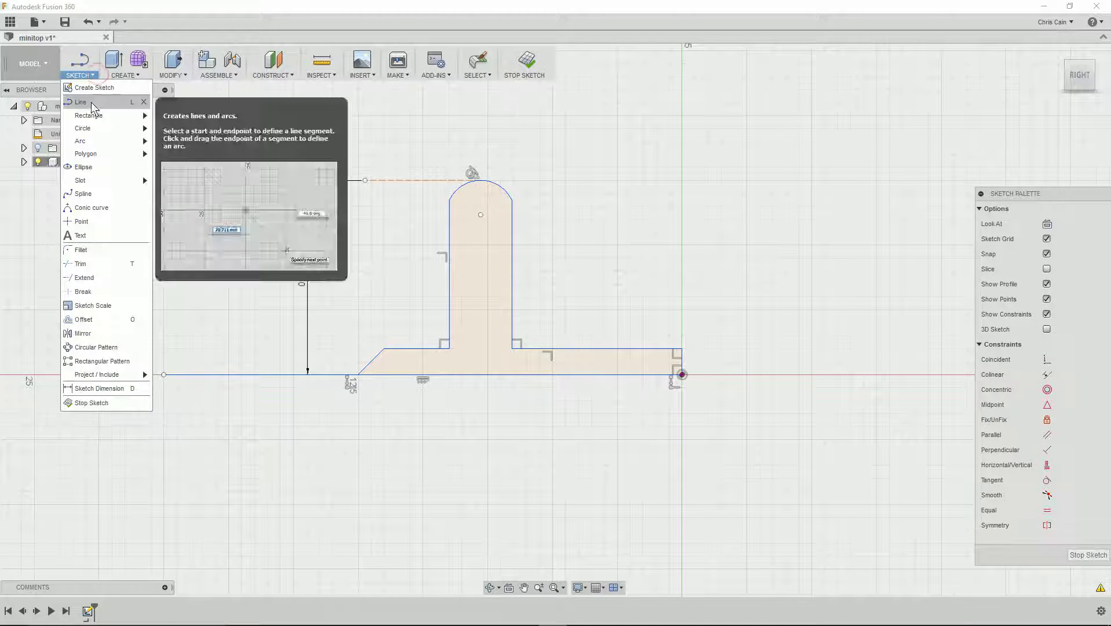
pyautogui.moveTo(89, 139)
pyautogui.click(166, 144)
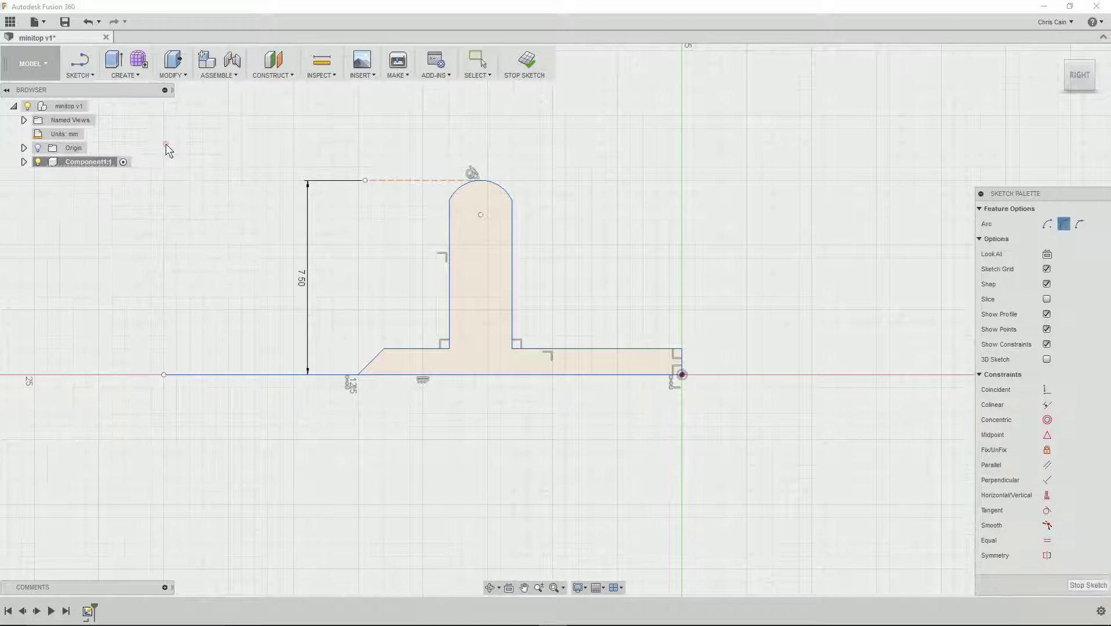
pyautogui.click(615, 349)
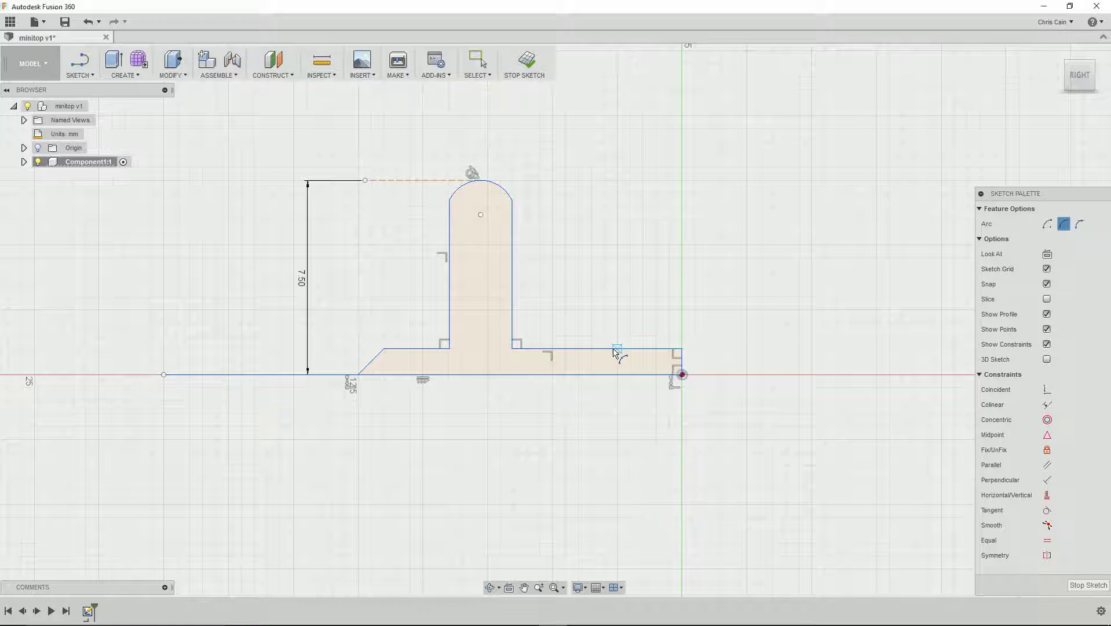
pyautogui.click(512, 201)
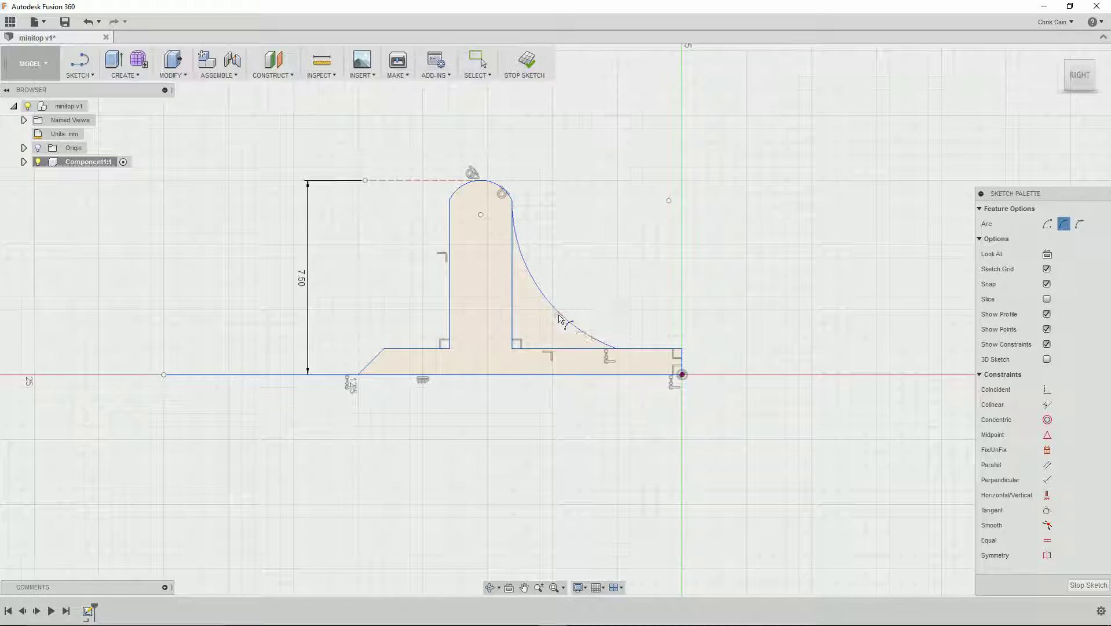
pyautogui.click(552, 308)
pyautogui.press('Escape')
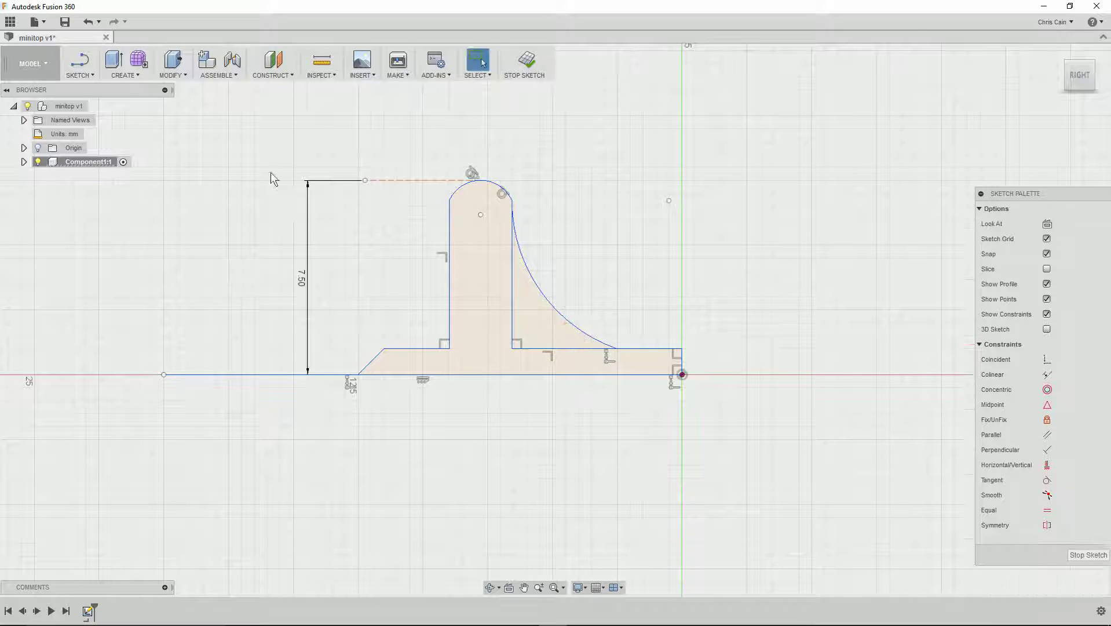
# Draw a concave three-point arc from the post's outer side, 5 mm above the base line, to the upper corner of the sloped edge
pyautogui.click(91, 74)
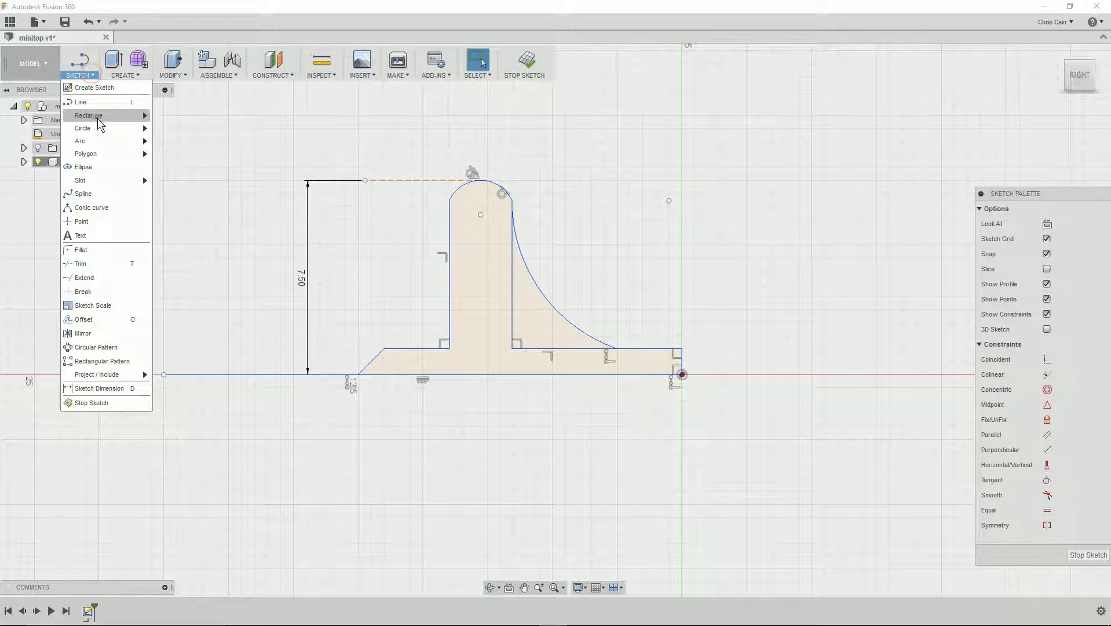
pyautogui.moveTo(97, 148)
pyautogui.click(177, 153)
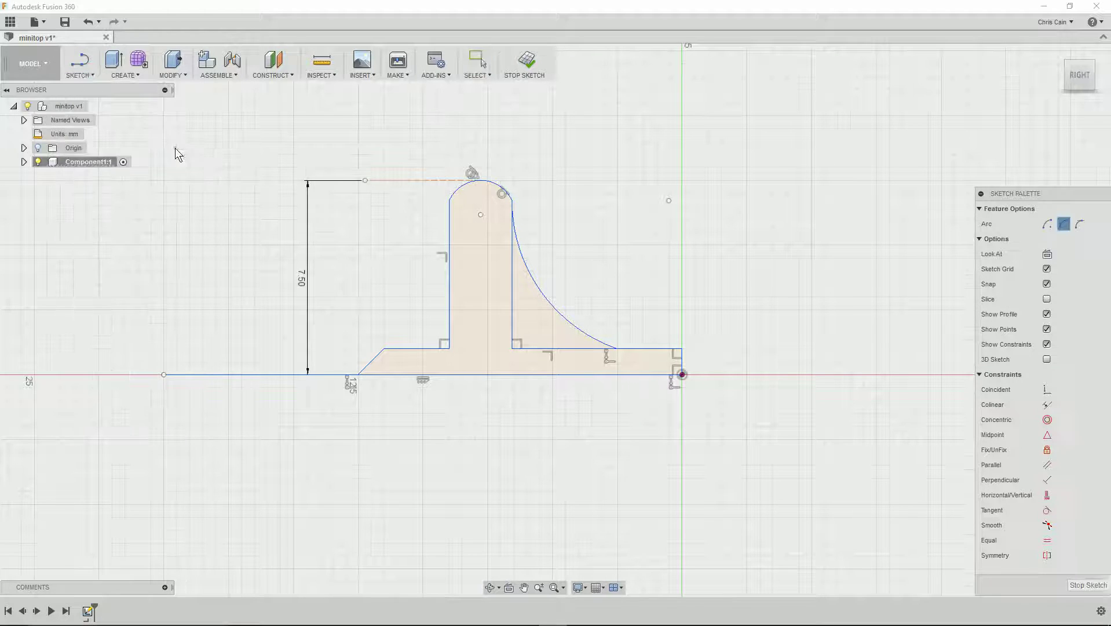
pyautogui.click(448, 248)
pyautogui.click(384, 348)
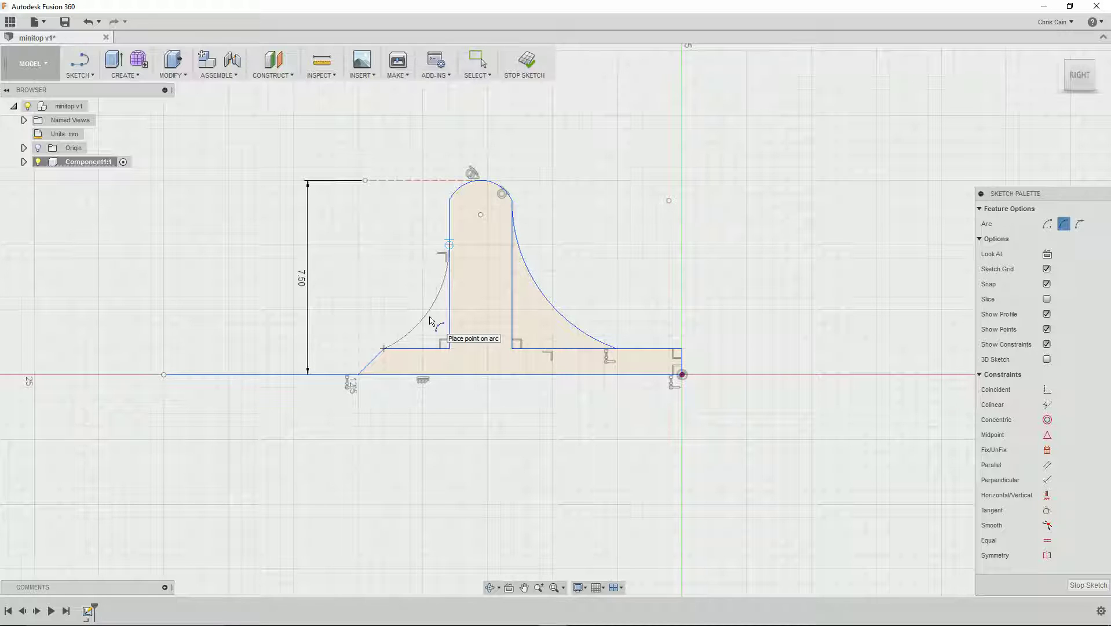
pyautogui.click(427, 317)
# Trim the post sides and shelf segments enclosed by the two concave arcs
pyautogui.press('t')
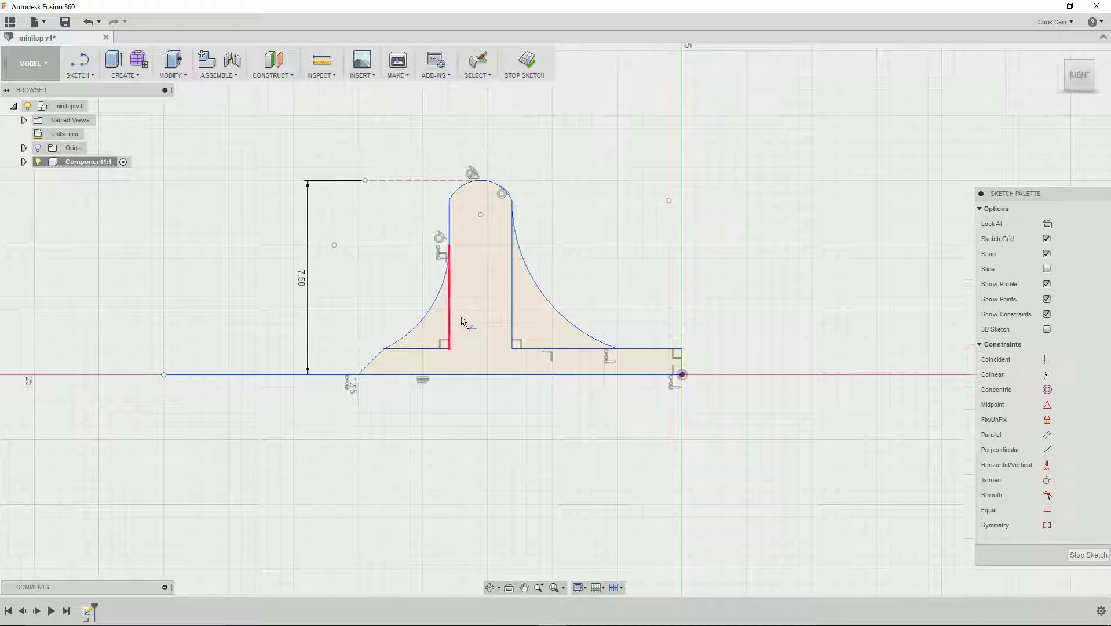
pyautogui.click(449, 320)
pyautogui.click(436, 354)
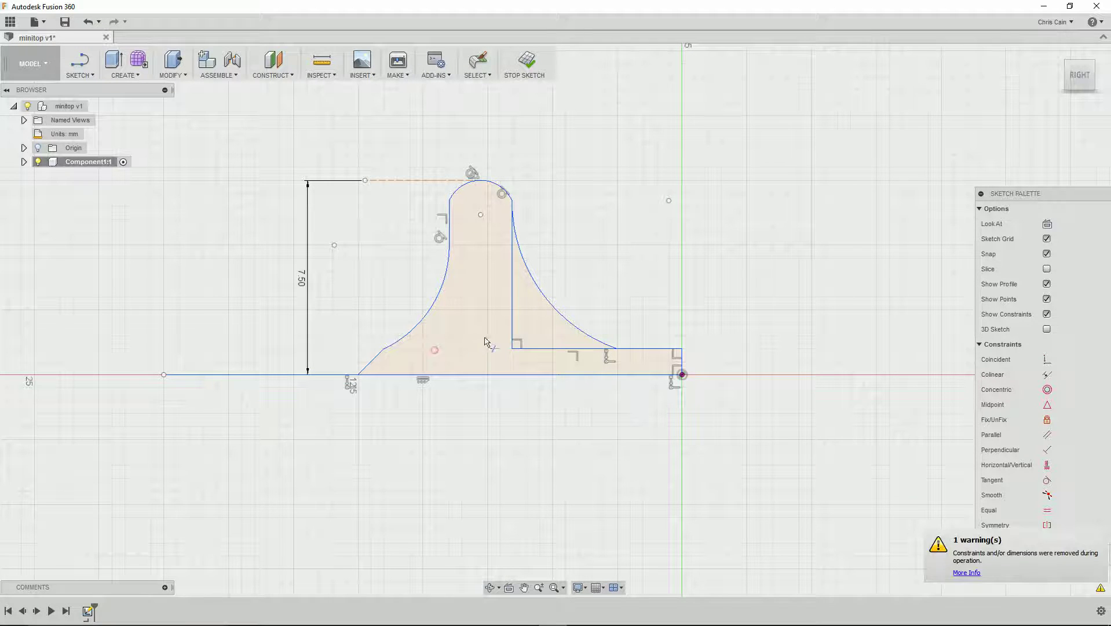
pyautogui.click(513, 324)
pyautogui.click(544, 348)
# Dimension the shelf's thickness above the base line near the origin as 1 mm
pyautogui.moveTo(649, 351); pyautogui.dragTo(781, 394, button='middle')
pyautogui.press('d')
pyautogui.click(784, 392)
pyautogui.click(788, 416)
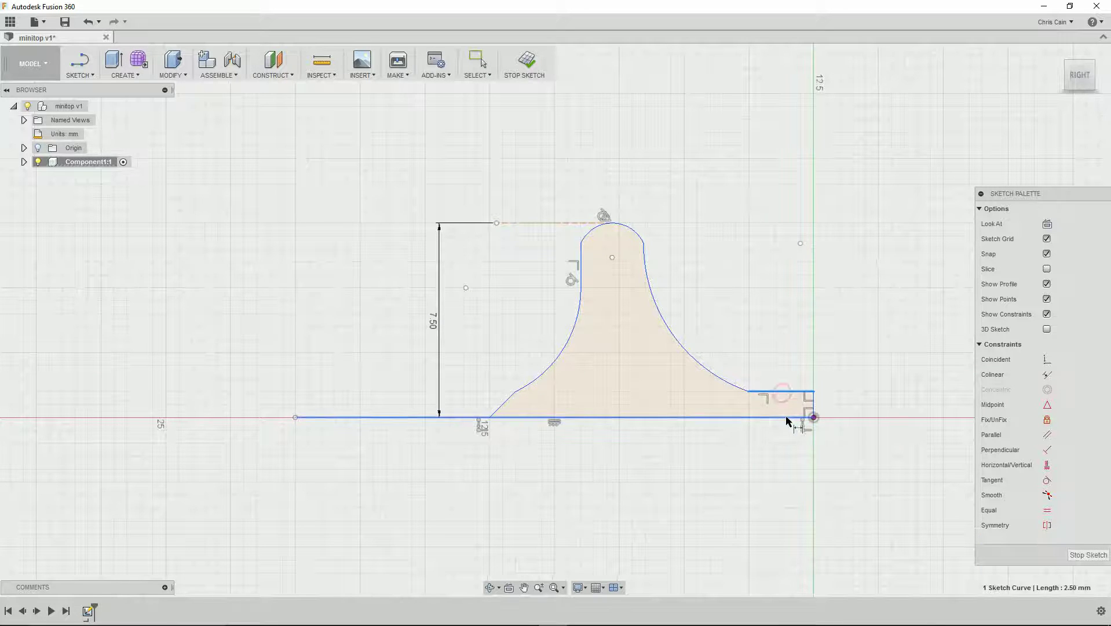
pyautogui.click(859, 403)
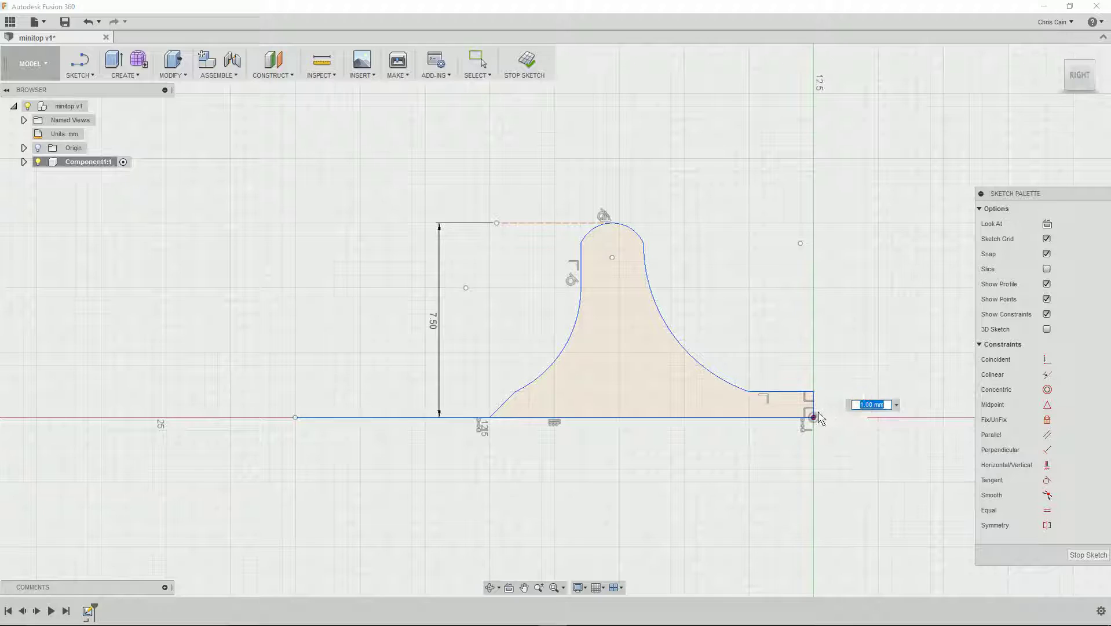
pyautogui.press('Return')
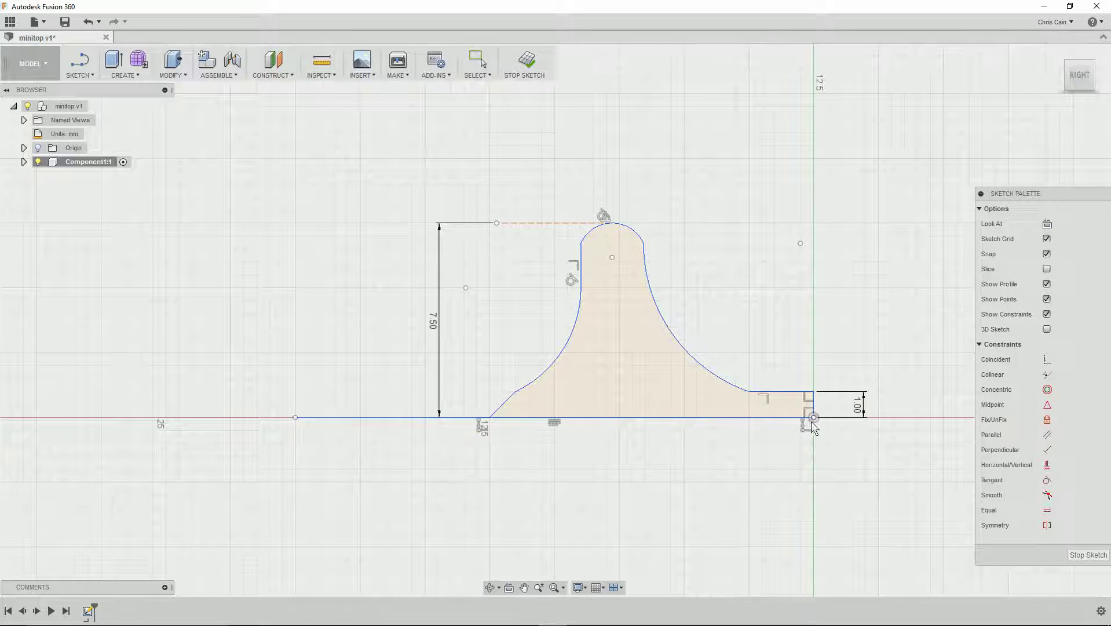
# Set the length of the base line from the origin to 15 mm
pyautogui.click(661, 417)
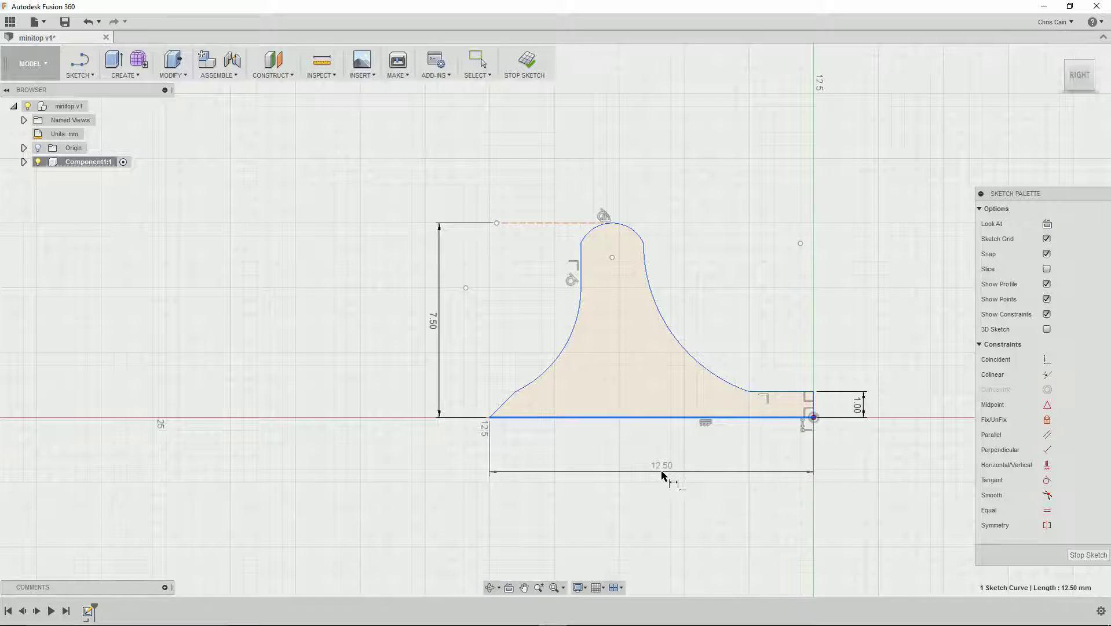
pyautogui.click(662, 472)
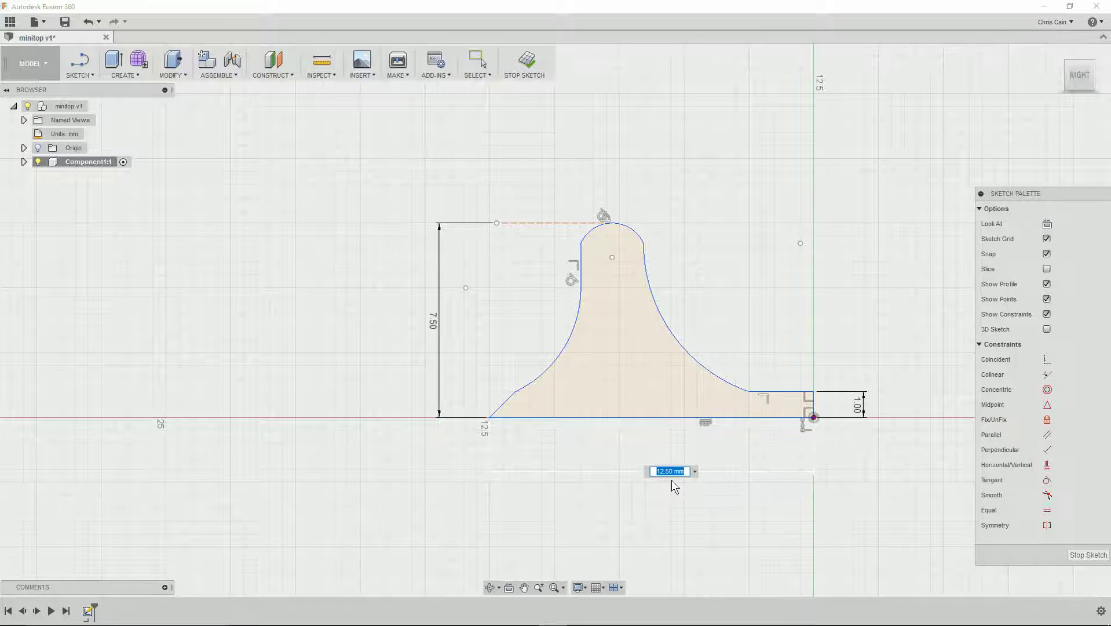
pyautogui.press('Return')
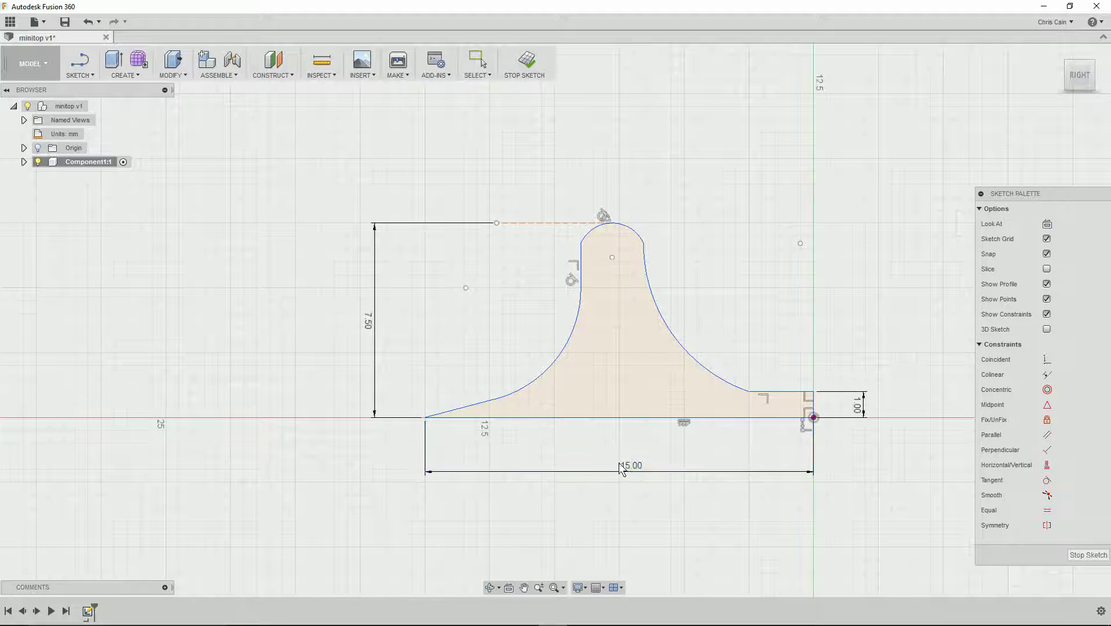
# Draw a small convex three-point arc from the sloped edge down to the base line, rounding the profile's pointed tip
pyautogui.click(80, 74)
pyautogui.moveTo(97, 141)
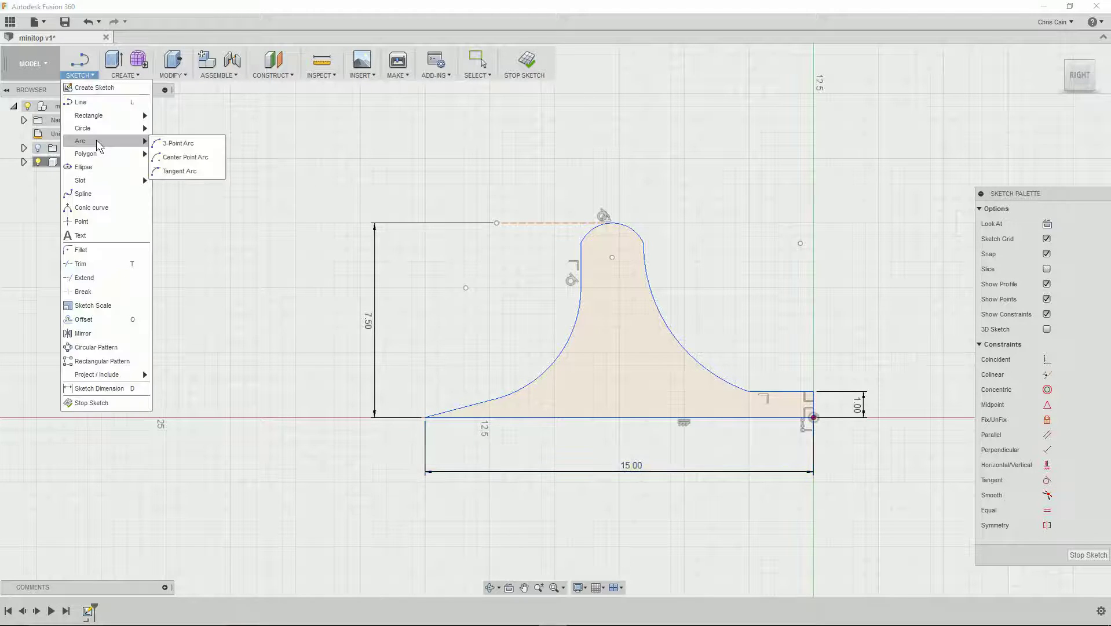
pyautogui.click(184, 158)
pyautogui.click(86, 76)
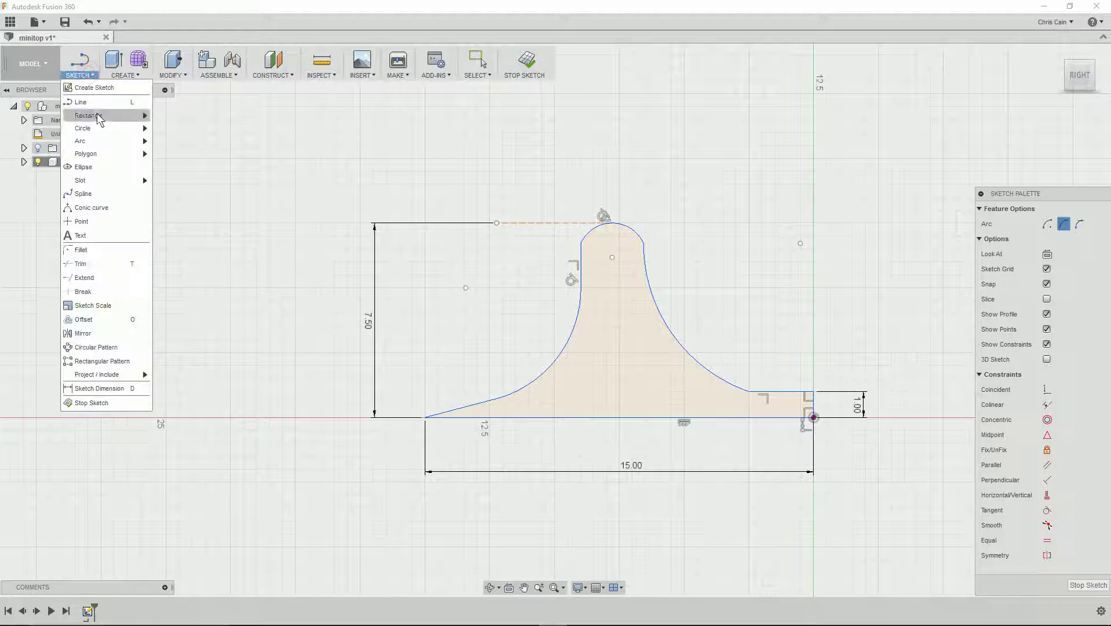
pyautogui.moveTo(103, 142)
pyautogui.click(174, 143)
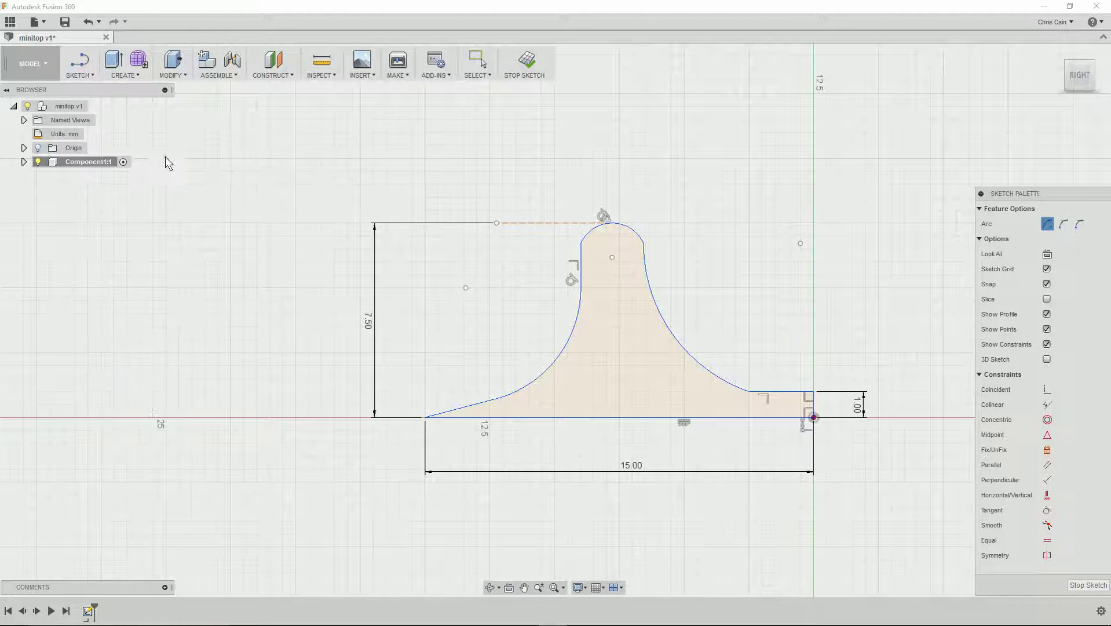
pyautogui.click(452, 418)
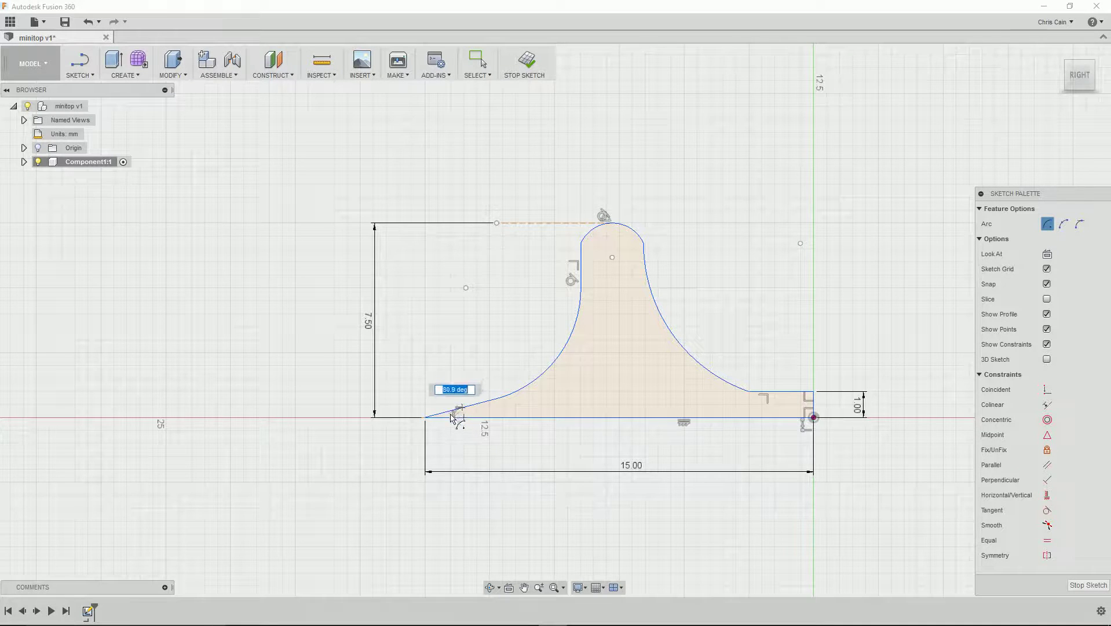
pyautogui.scroll(5, 456, 419)
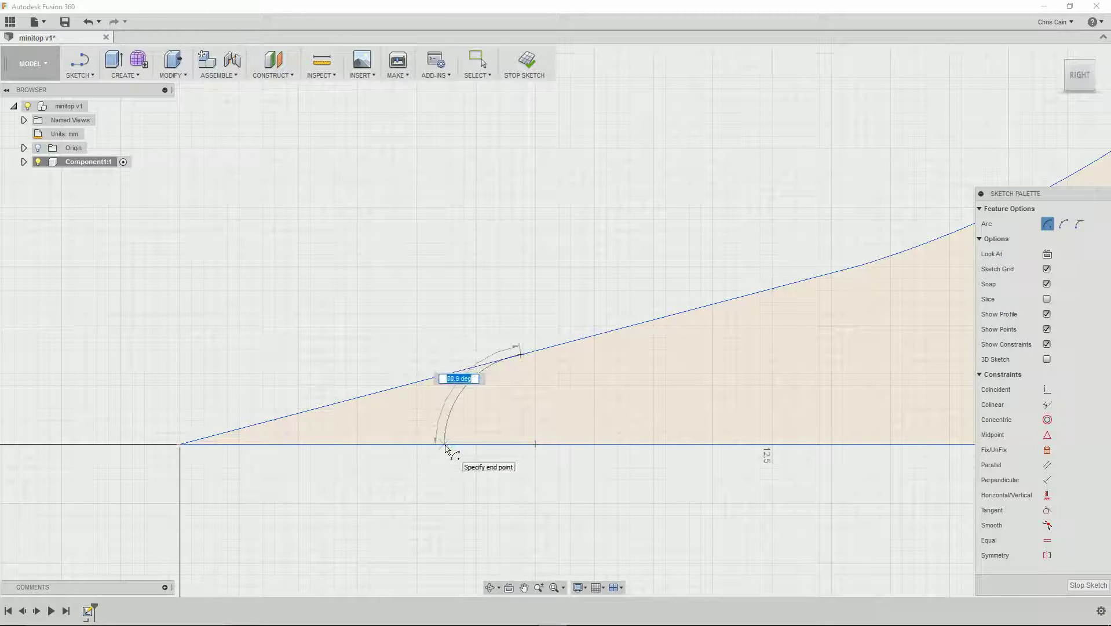
pyautogui.click(445, 445)
pyautogui.press('Escape')
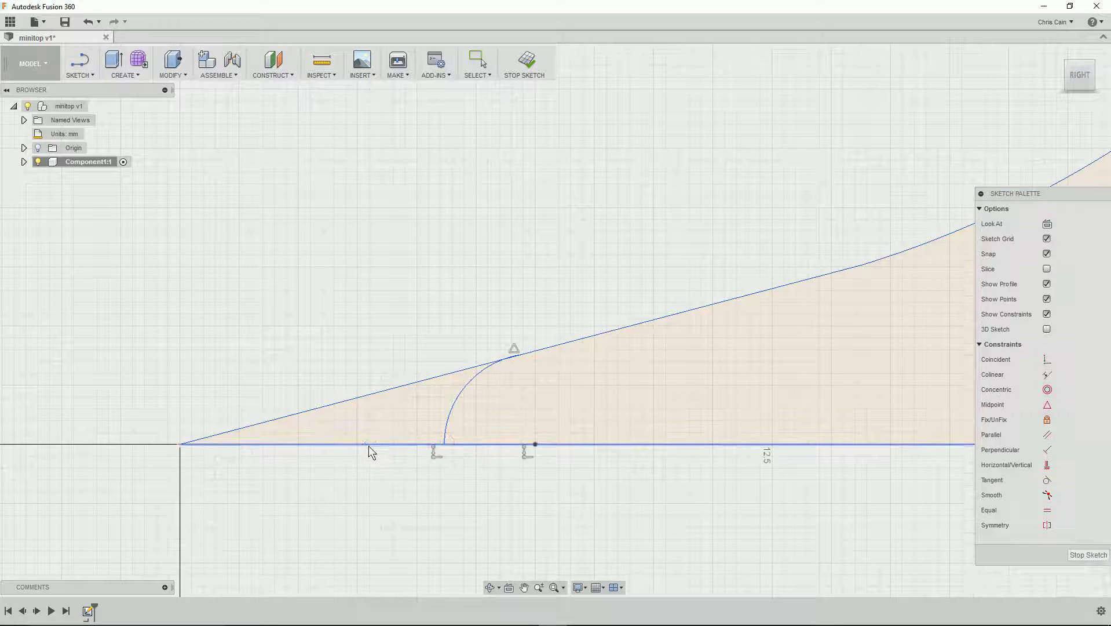
# Trim the sloped edge and base line segments that extend beyond the small tip arc
pyautogui.press('t')
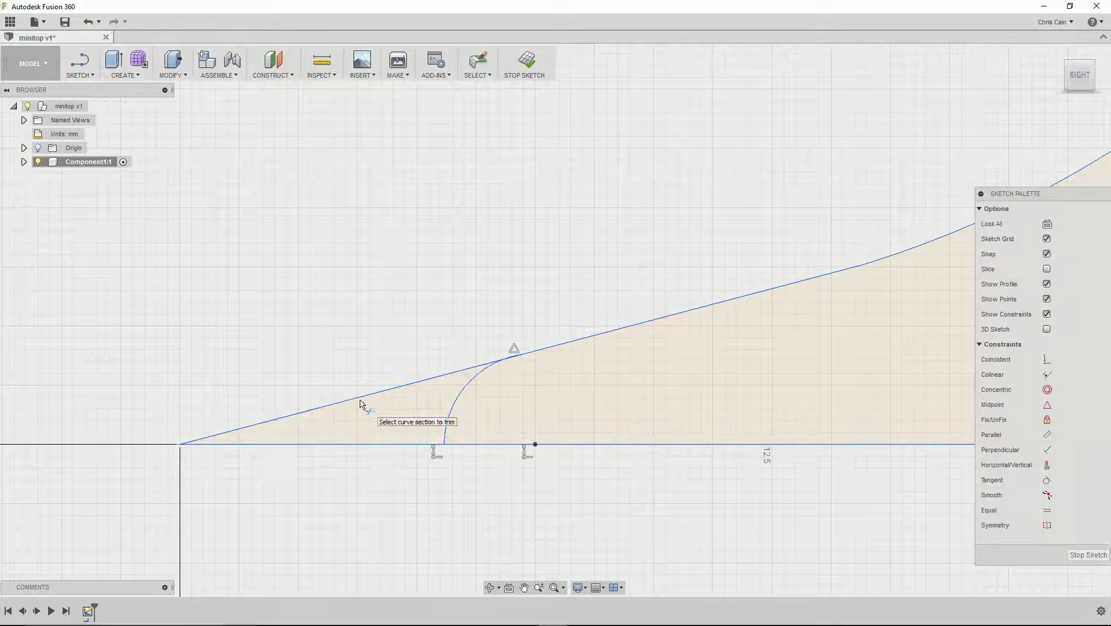
pyautogui.click(361, 403)
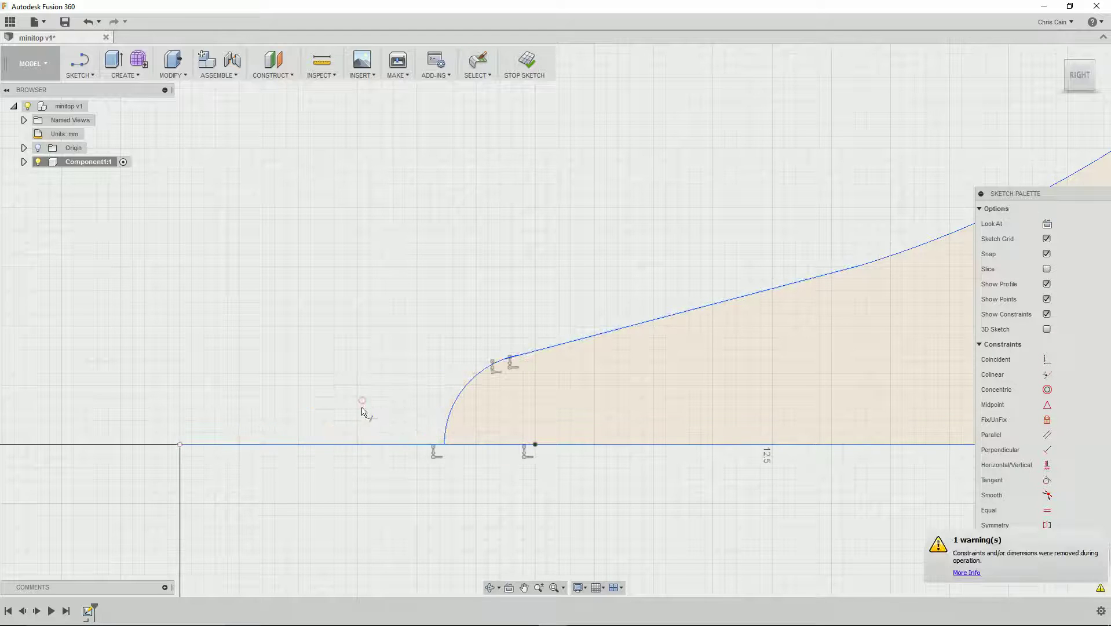
pyautogui.click(364, 445)
pyautogui.scroll(2, 496, 384)
pyautogui.scroll(-5, 678, 389)
pyautogui.scroll(2, 400, 305)
pyautogui.scroll(-2, 357, 316)
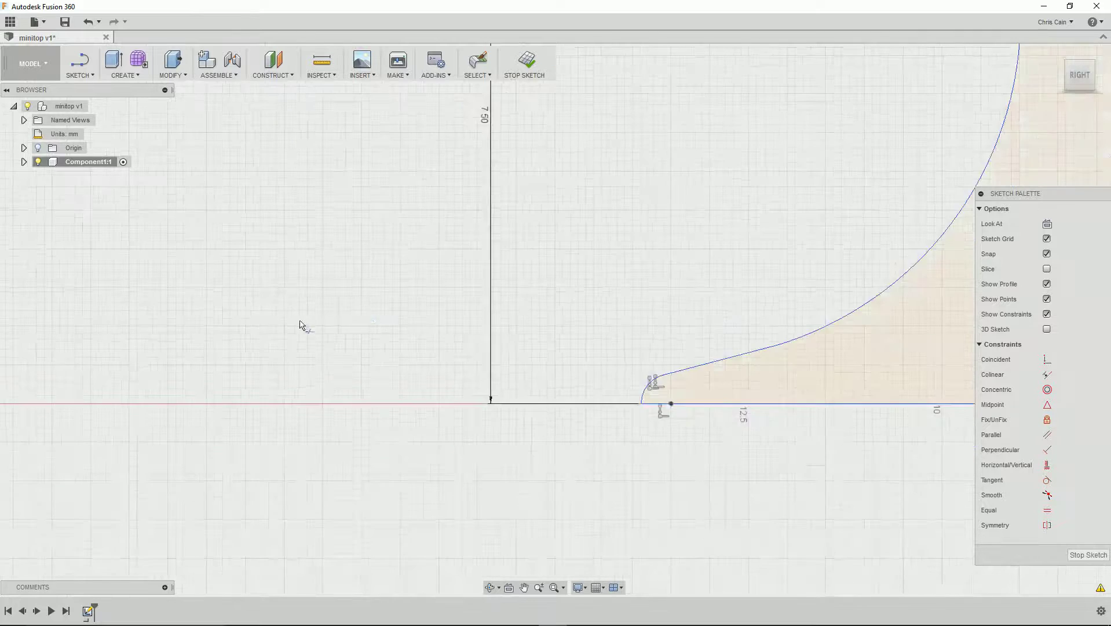
pyautogui.scroll(-4, 301, 325)
pyautogui.scroll(2, 615, 362)
pyautogui.scroll(2, 603, 416)
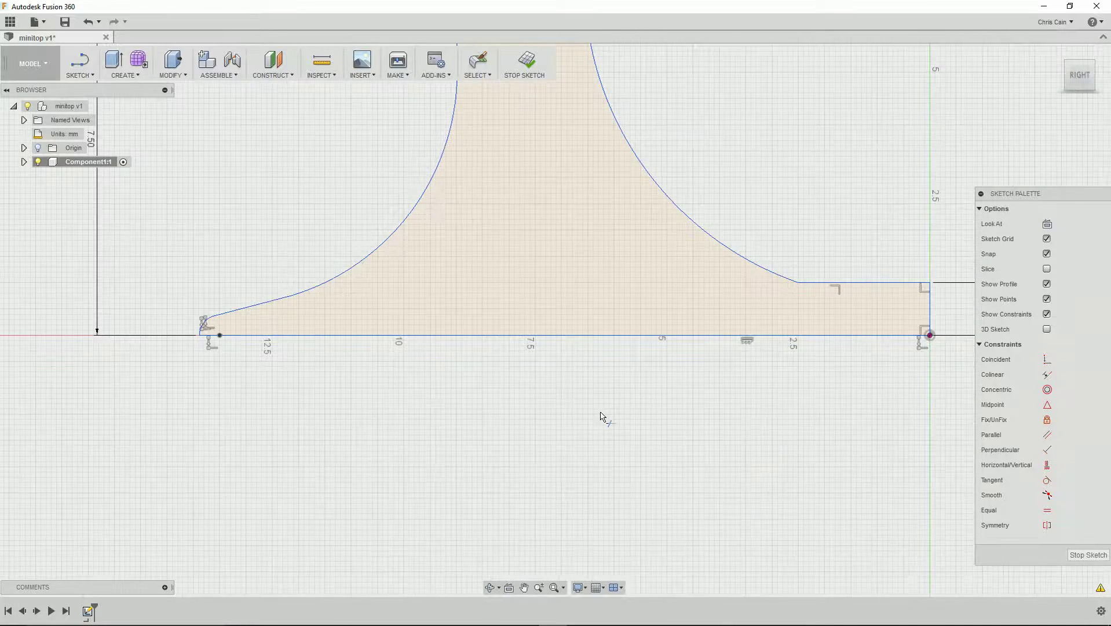
pyautogui.scroll(-2, 603, 416)
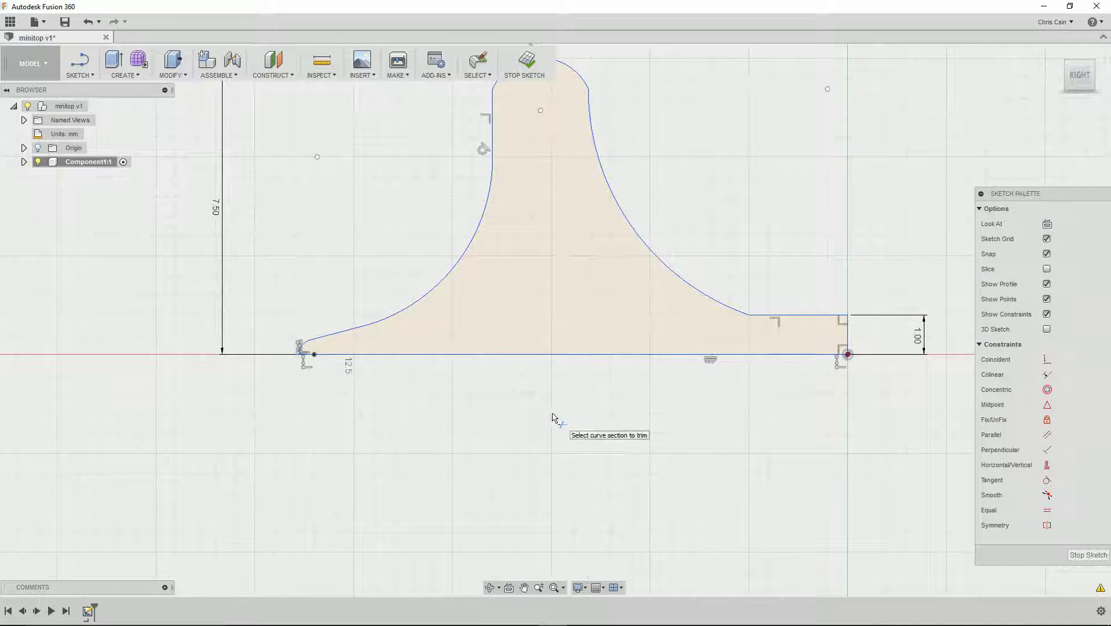
pyautogui.press('Escape')
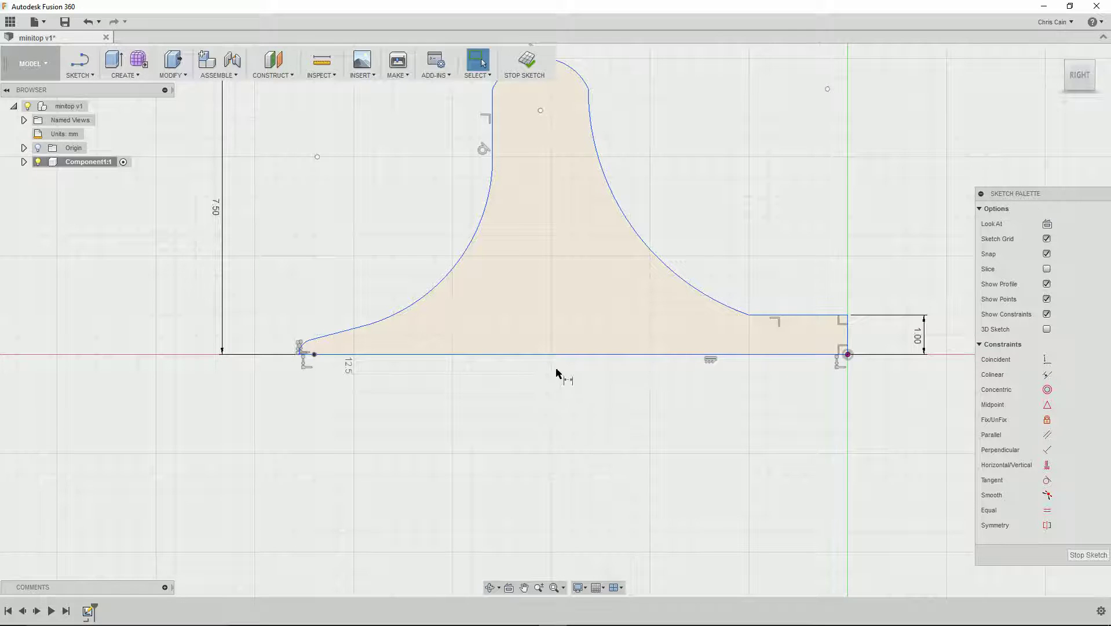
# Dimension the shortened base line from the tip arc to the origin as 14 mm
pyautogui.press('d')
pyautogui.click(566, 354)
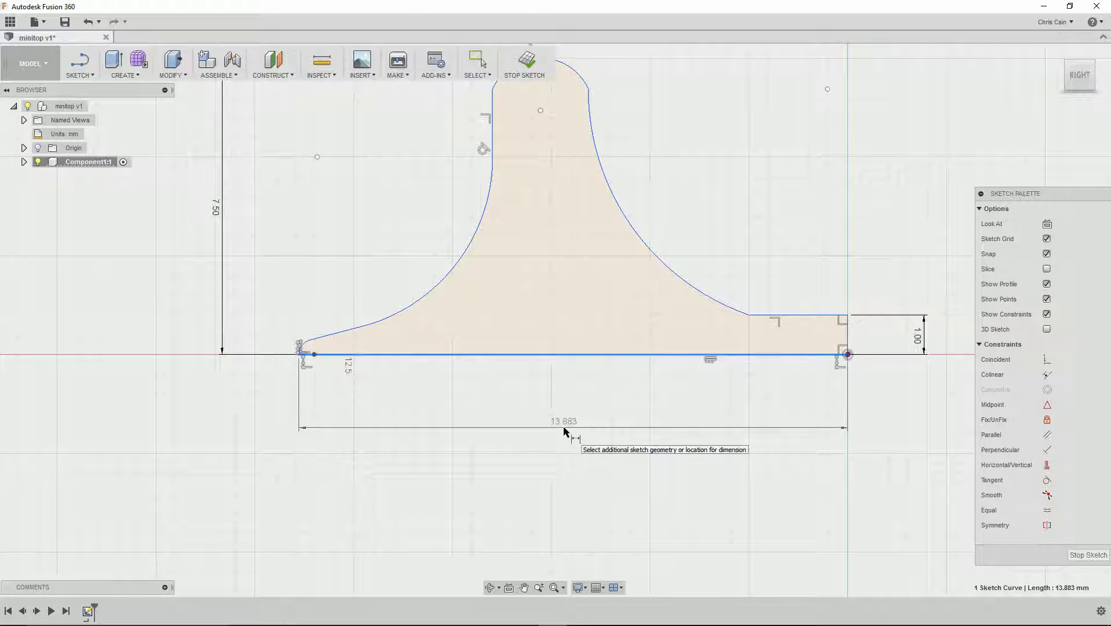
pyautogui.click(584, 429)
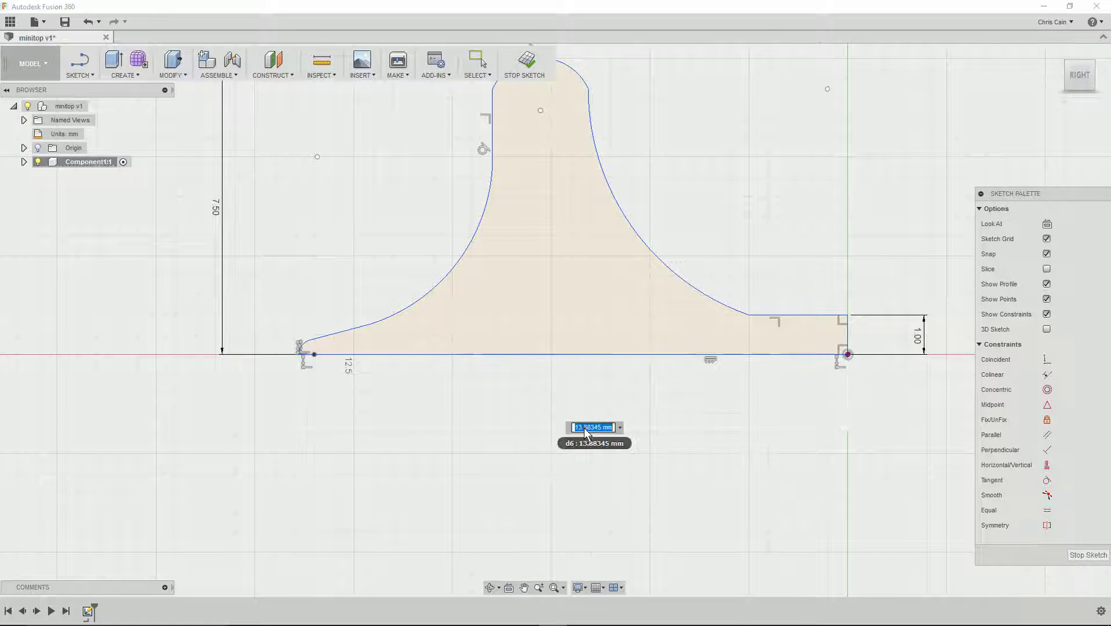
pyautogui.write('14')
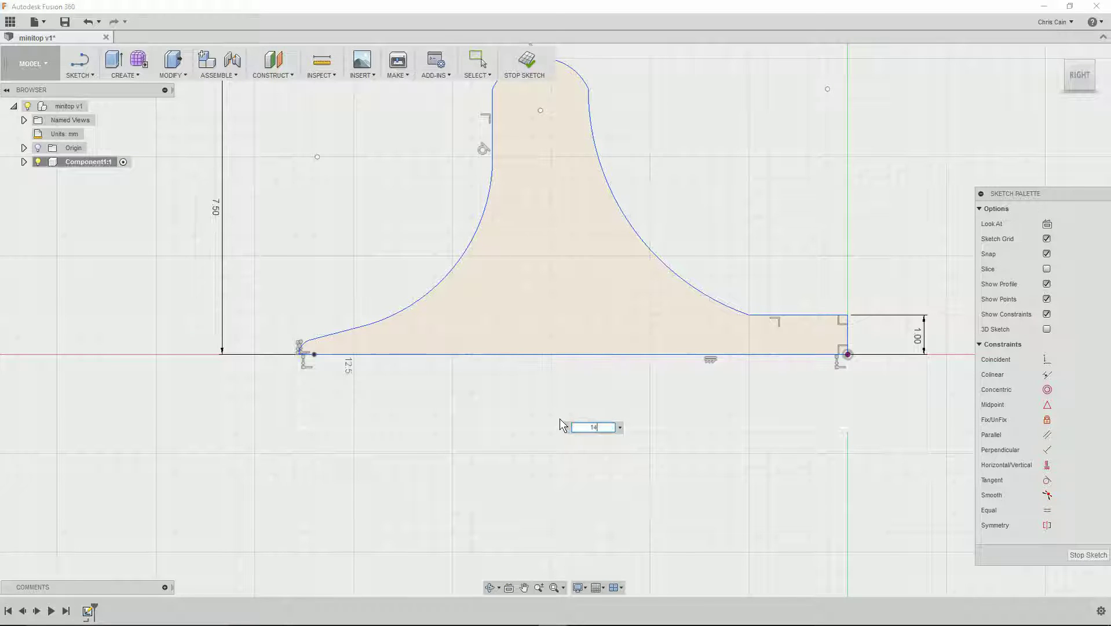
pyautogui.press('Return')
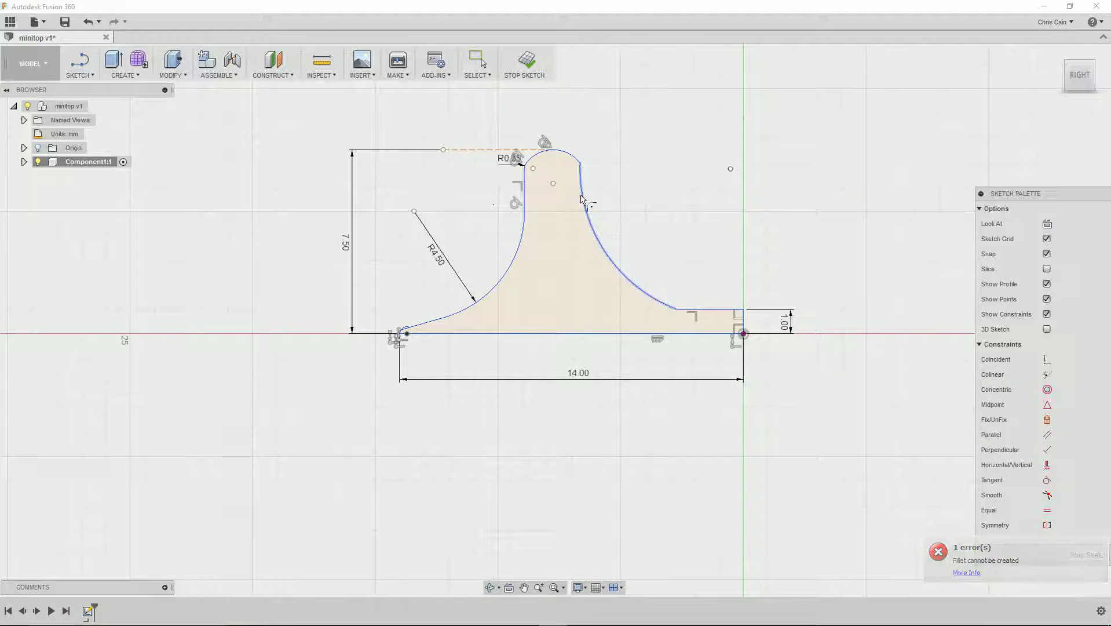
# Fillet the corner between the post's rounded top and the concave arc on the origin side with a 0.5 mm radius
pyautogui.click(582, 200)
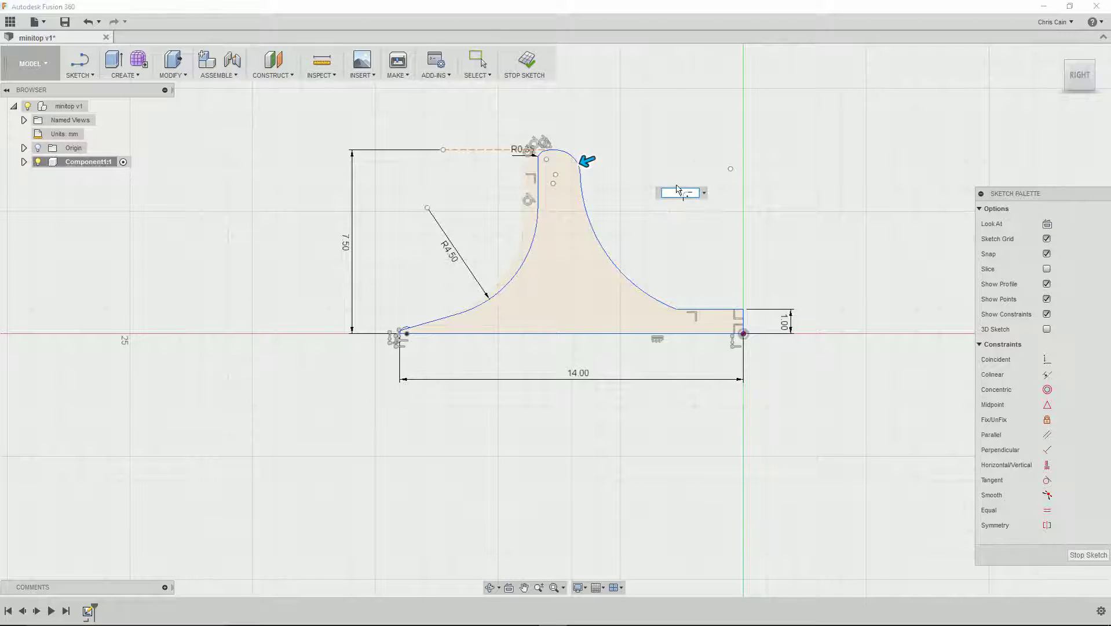
pyautogui.write('1.5')
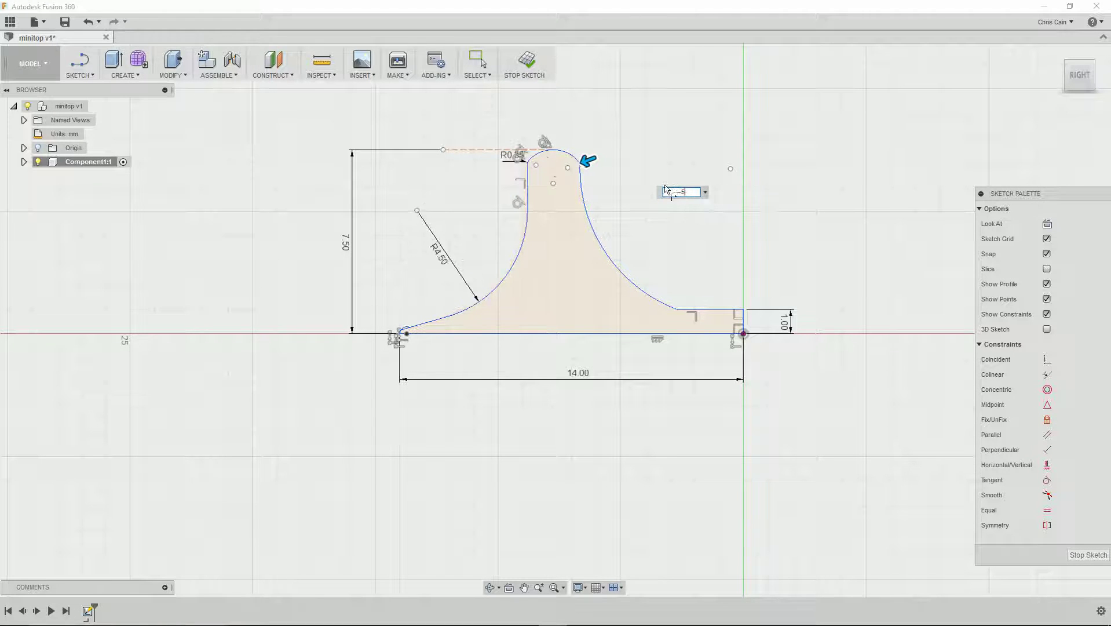
pyautogui.press('Return')
pyautogui.press('Escape')
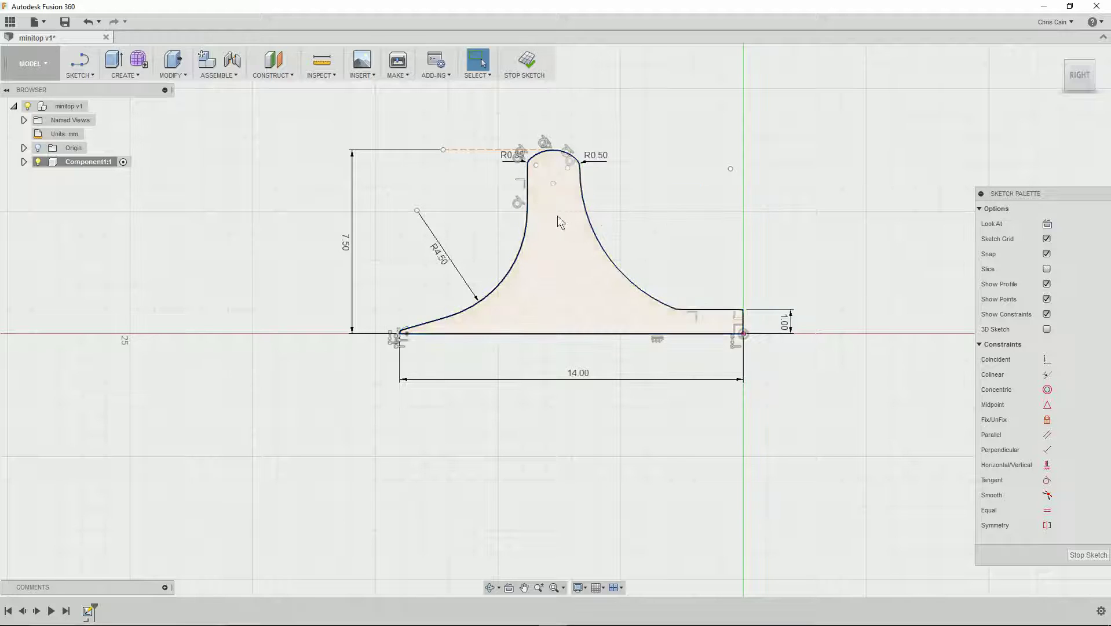
# Set the radius of the fillet at the post's outer upper corner to 0.5 mm
pyautogui.doubleClick(511, 161)
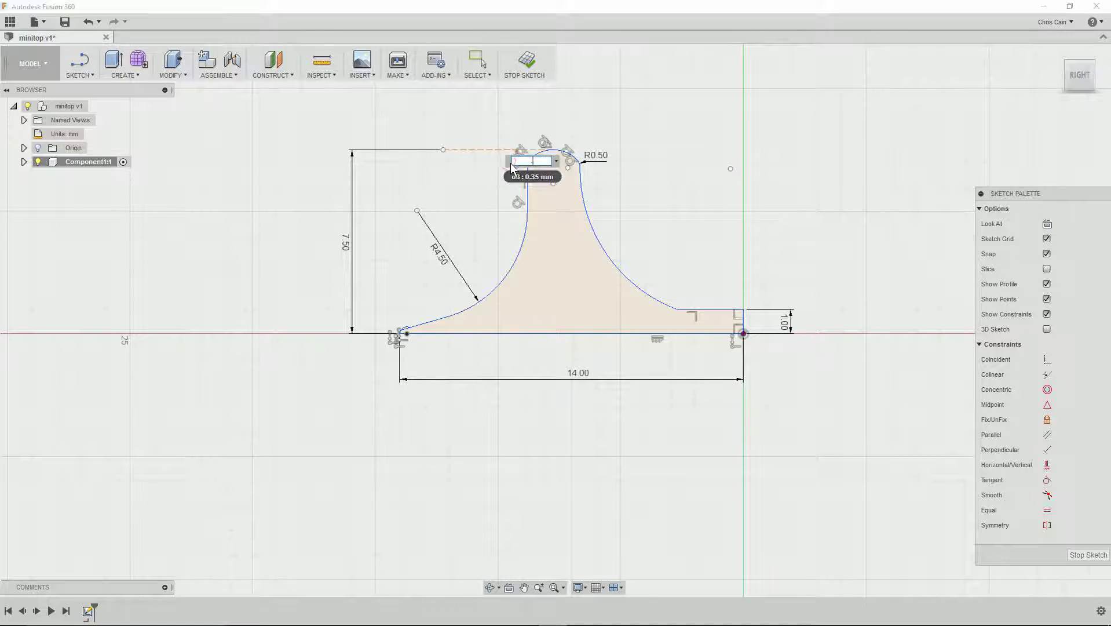
pyautogui.write('.5')
pyautogui.press('Return')
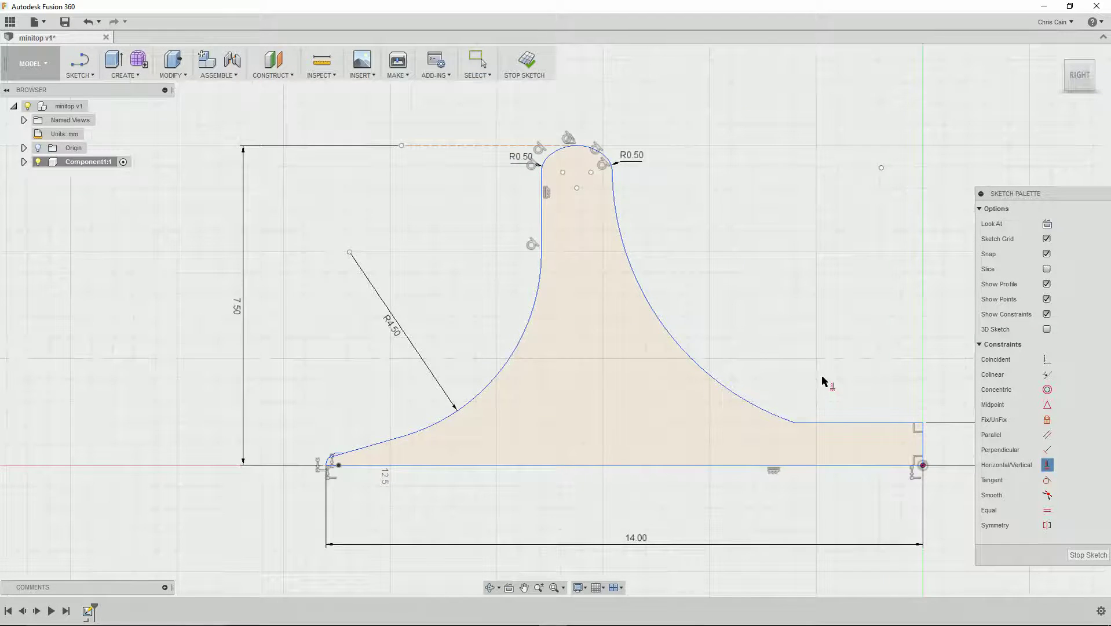
pyautogui.press('Escape')
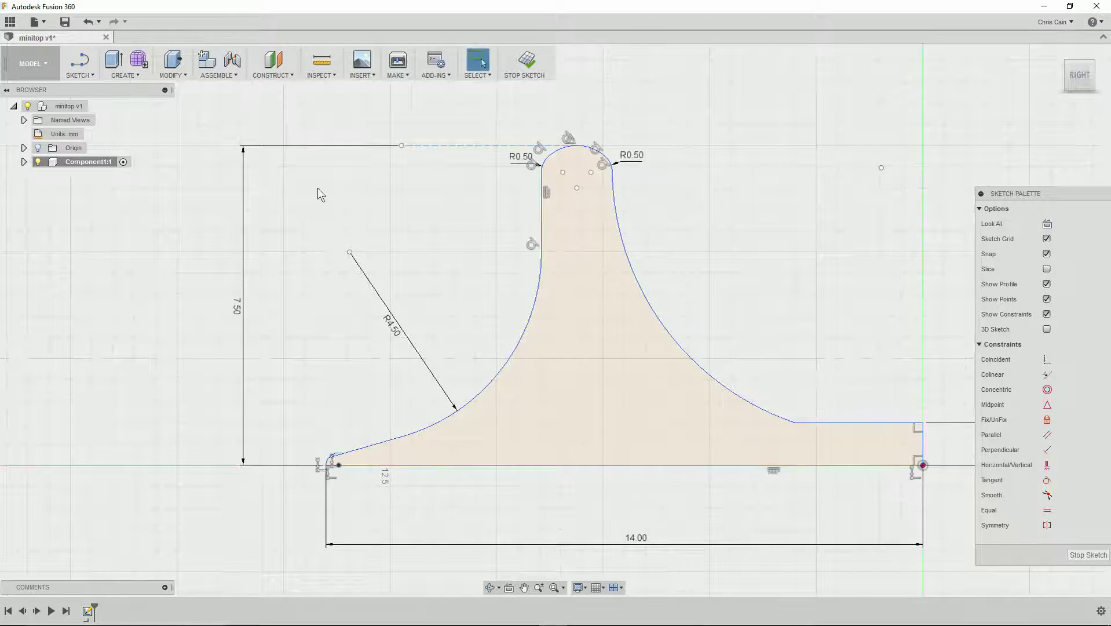
# Fillet the shelf's upper corner above the origin with a 1 mm radius
pyautogui.click(94, 75)
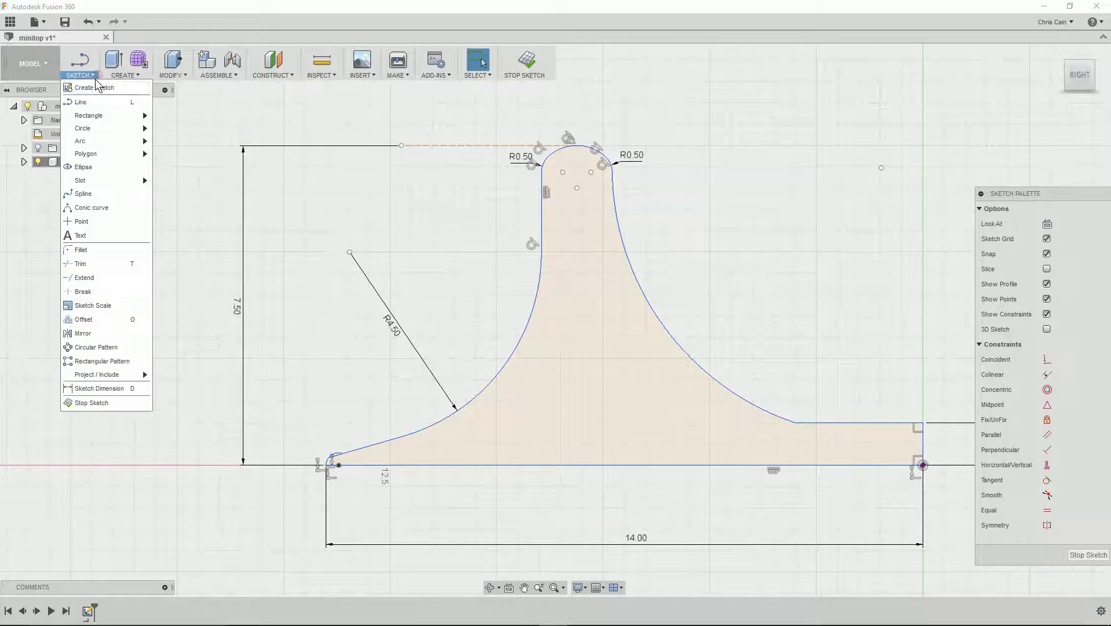
pyautogui.click(89, 249)
pyautogui.click(922, 444)
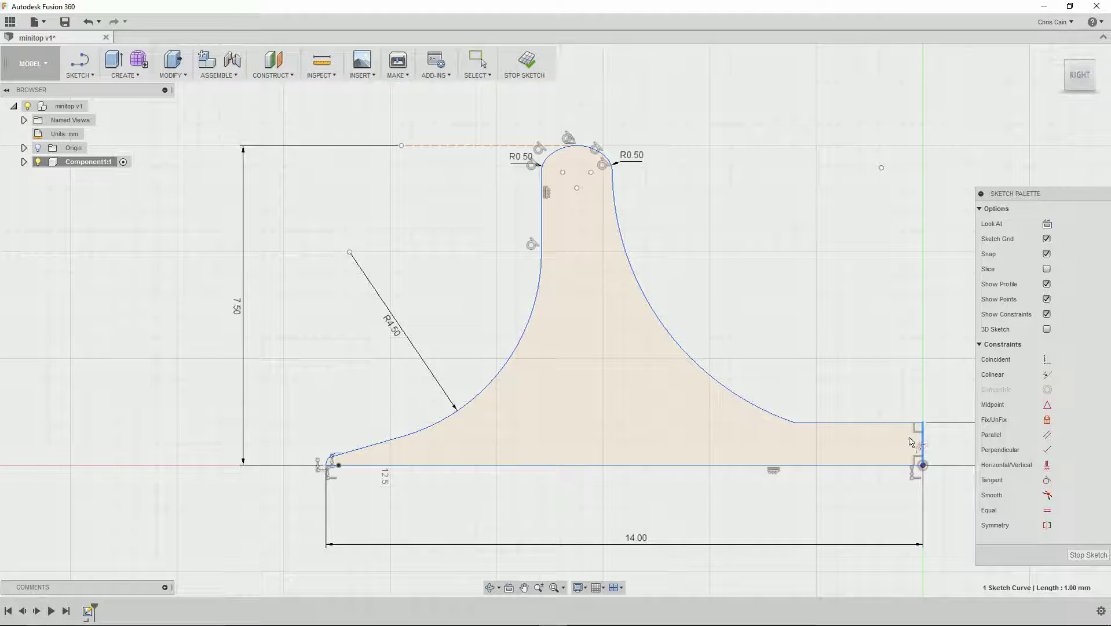
pyautogui.click(896, 424)
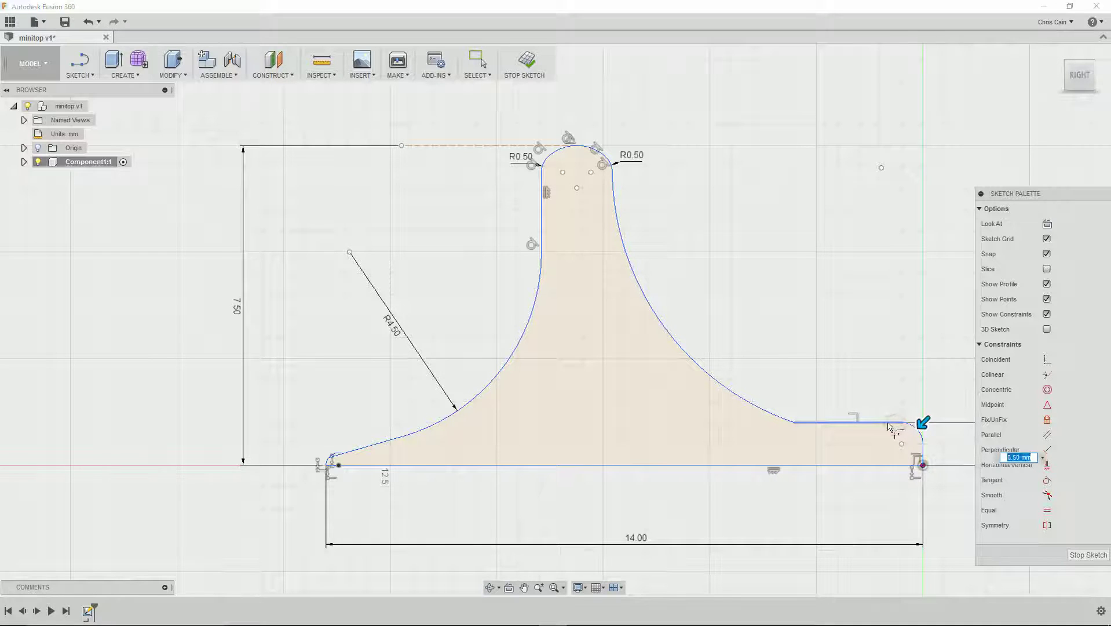
pyautogui.moveTo(924, 421); pyautogui.dragTo(916, 429)
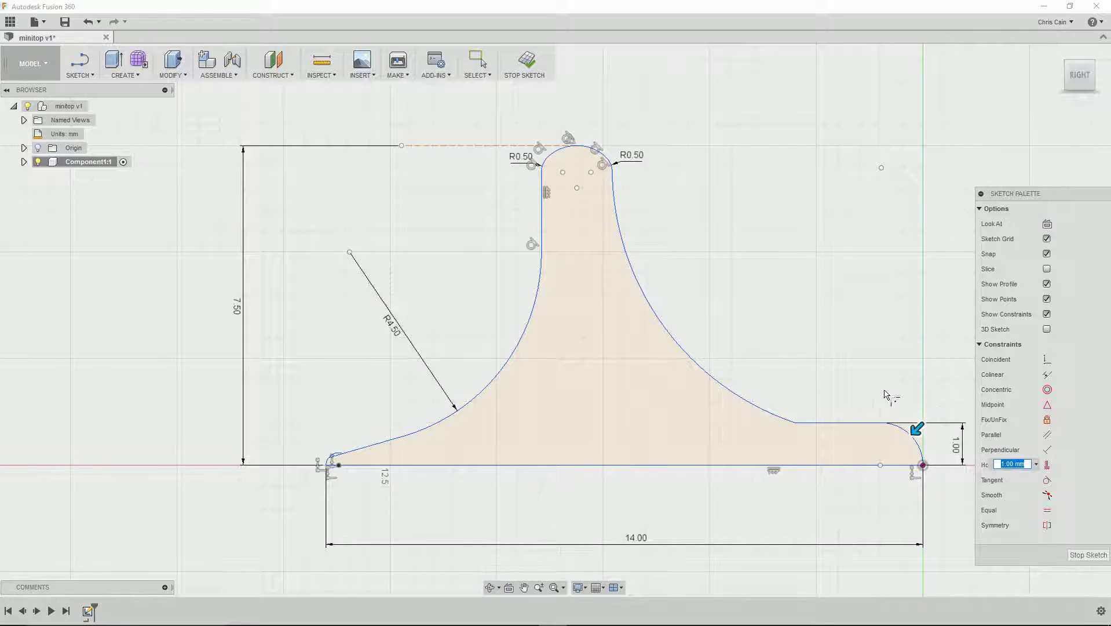
pyautogui.press('Return')
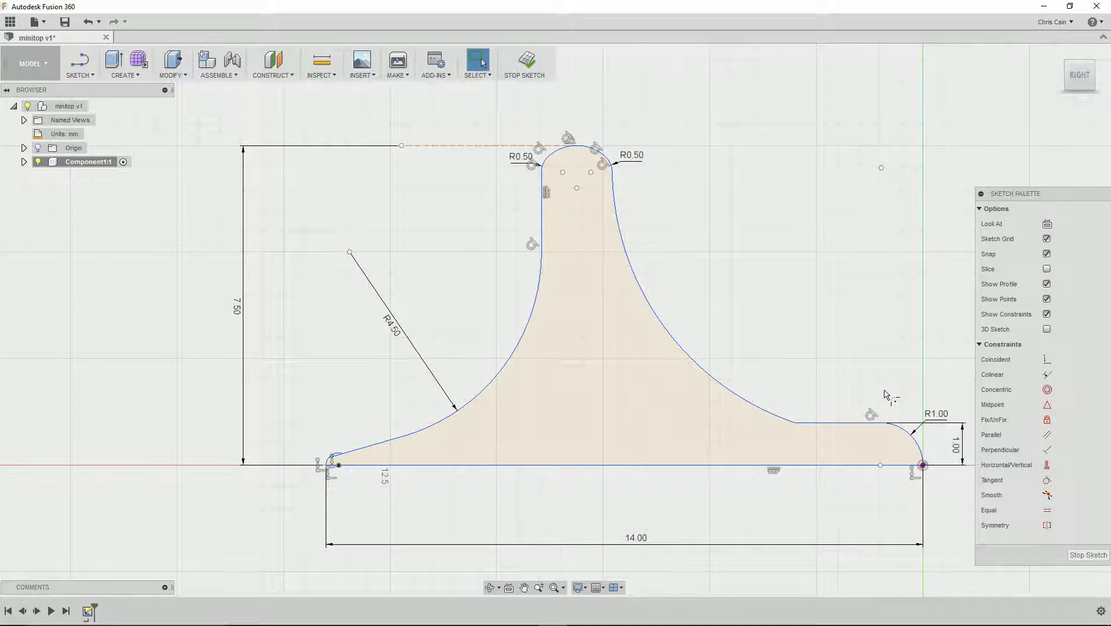
# Finish the sketch and revolve the profile 360 degrees around its base line as a new body
pyautogui.click(1076, 554)
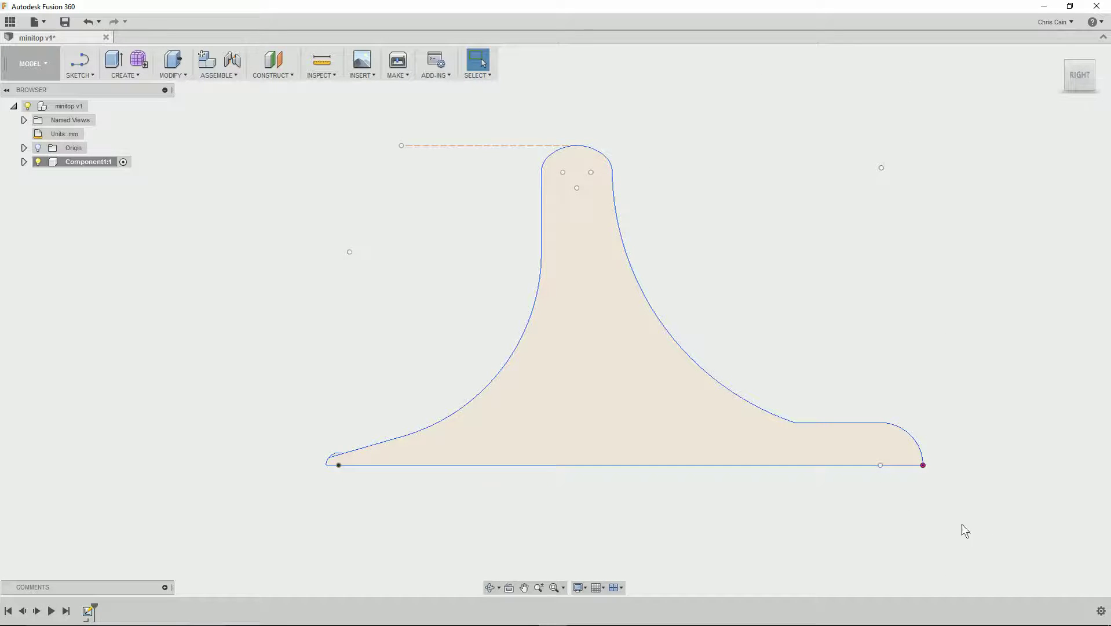
pyautogui.click(595, 336)
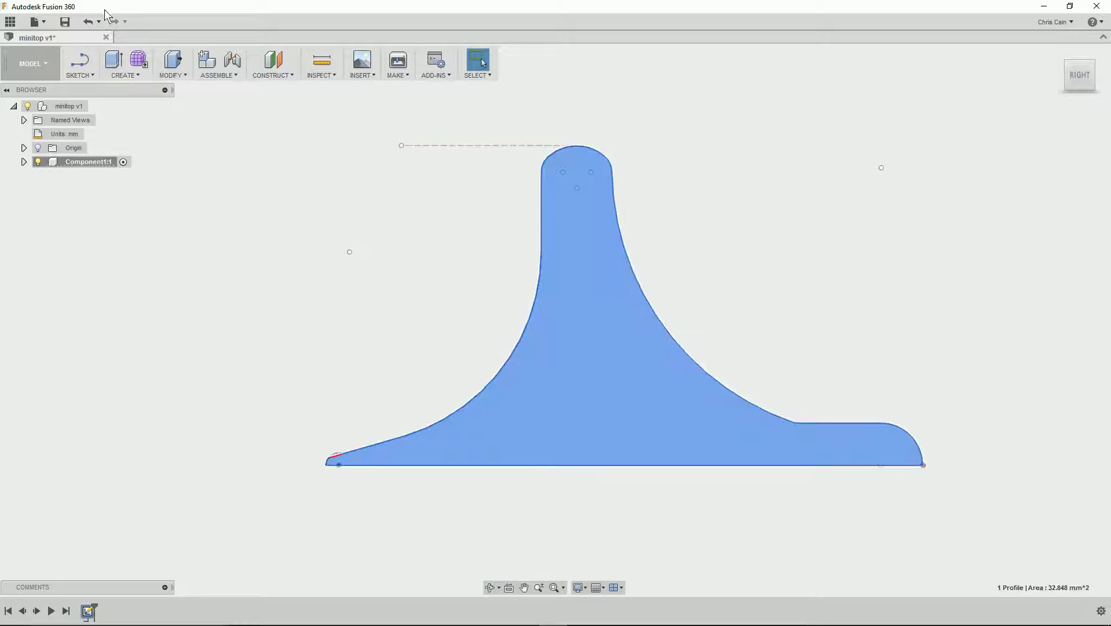
pyautogui.click(139, 73)
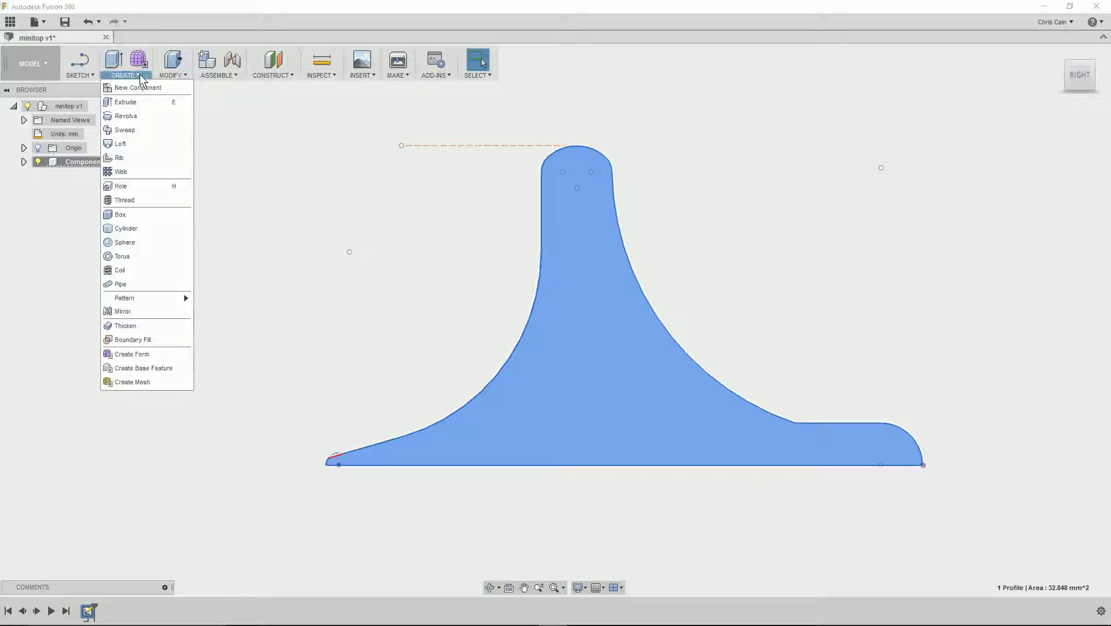
pyautogui.click(141, 115)
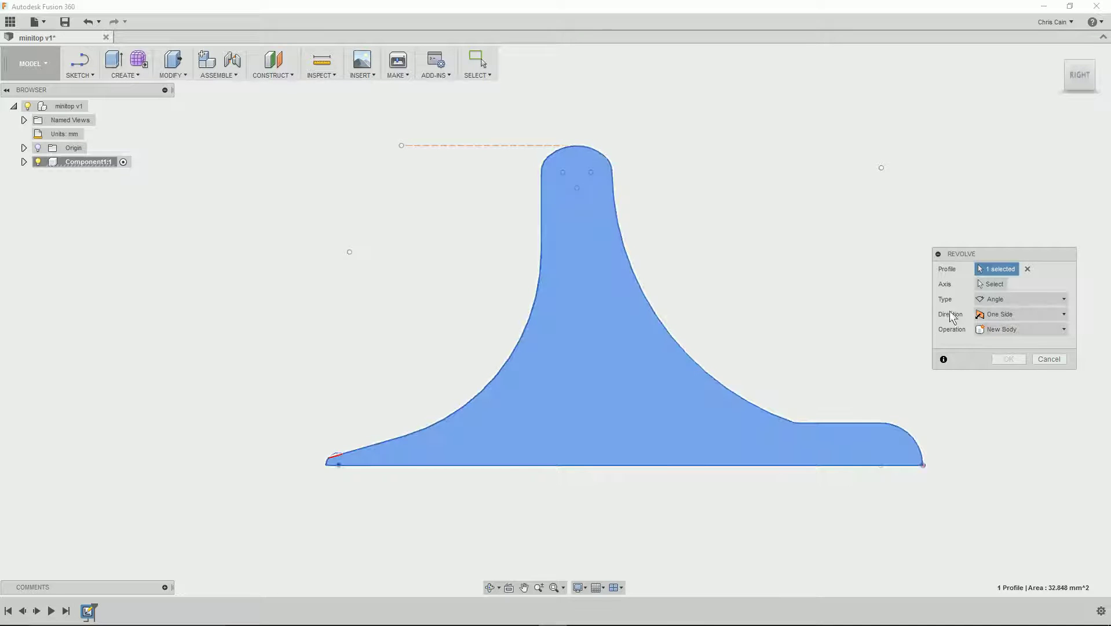
pyautogui.click(992, 284)
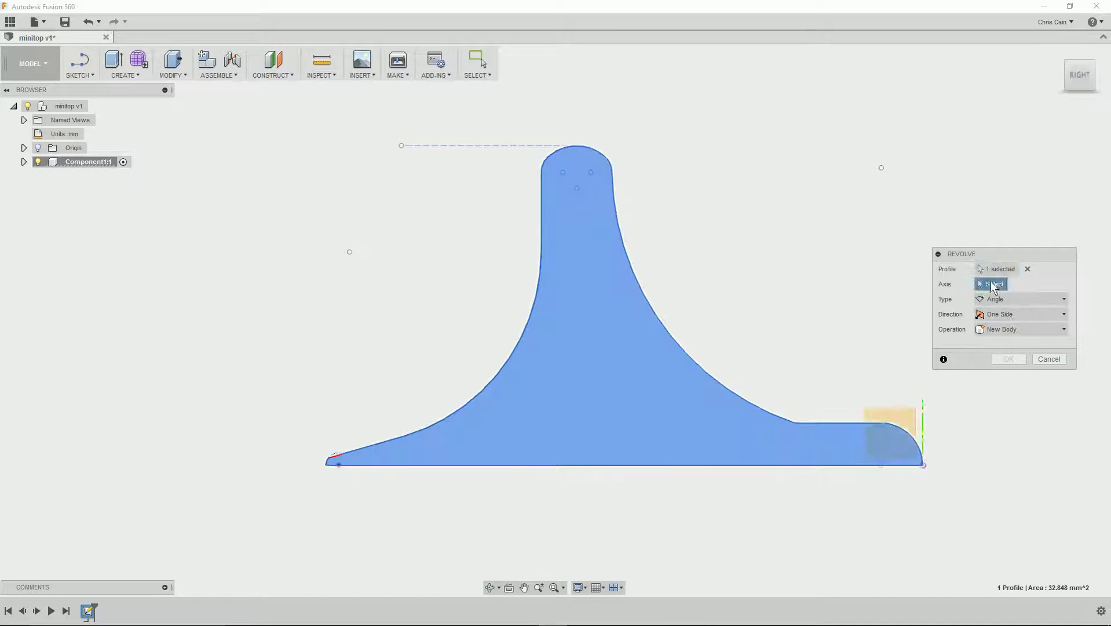
pyautogui.click(789, 465)
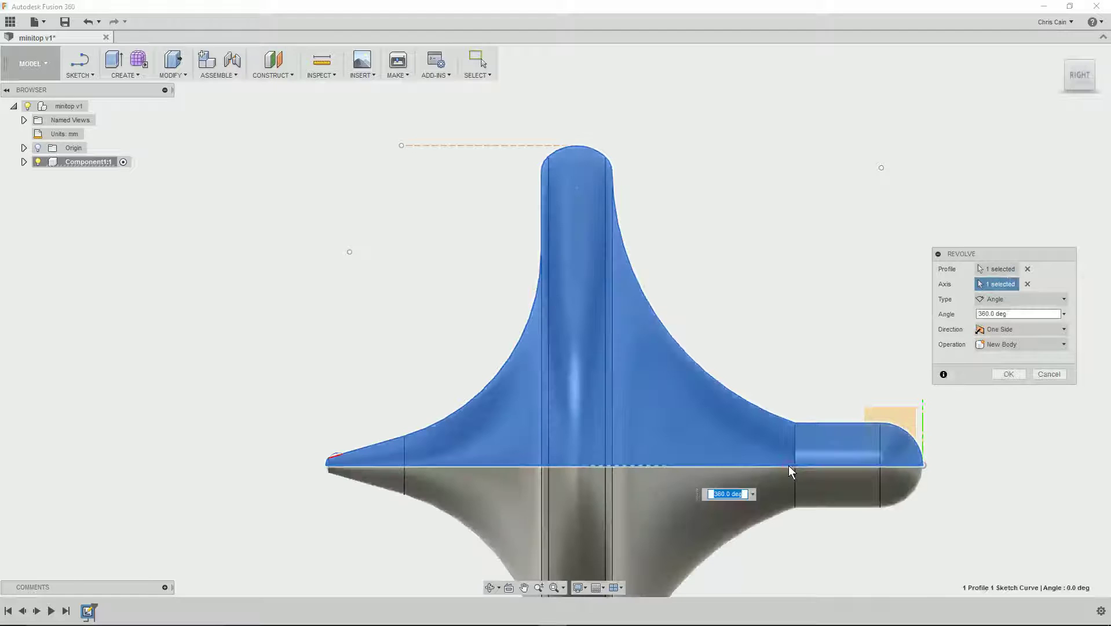
pyautogui.click(1008, 373)
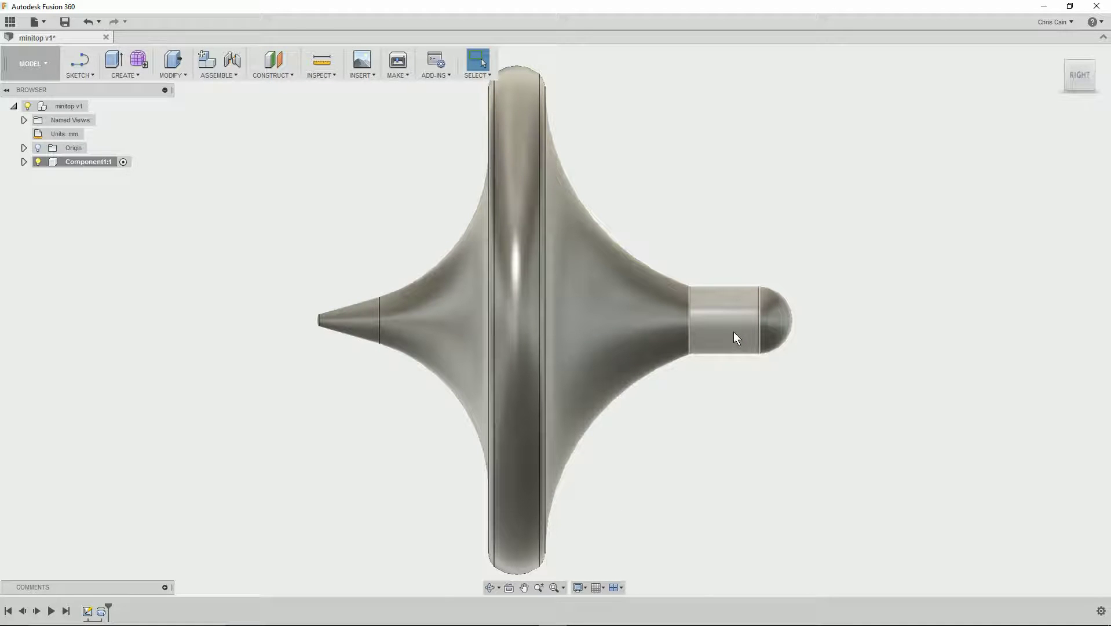
pyautogui.scroll(5, 313, 339)
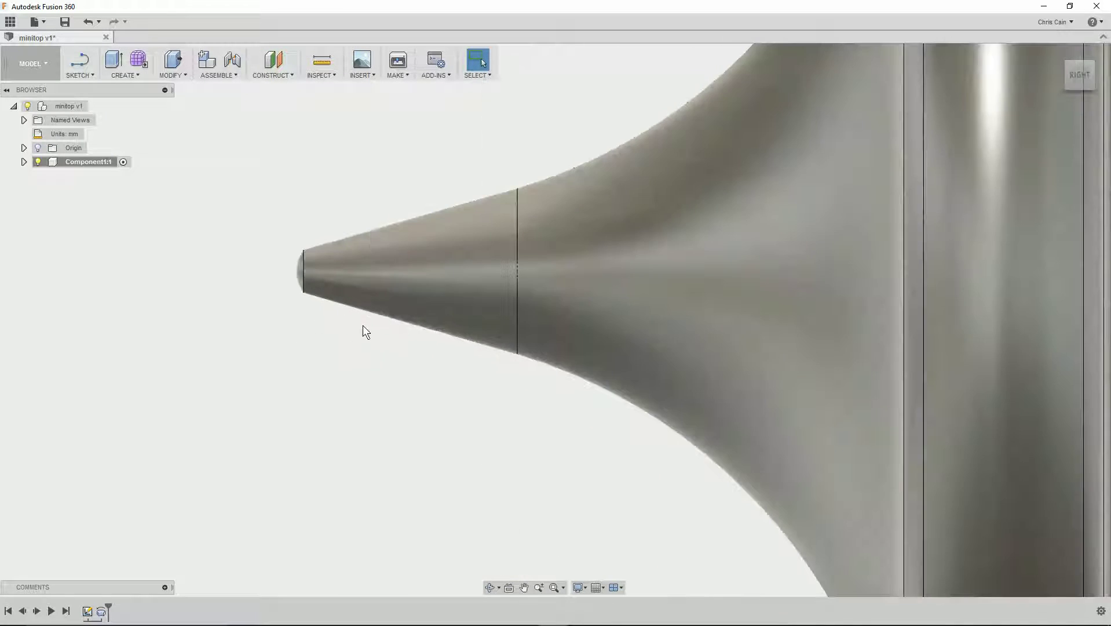
# Switch to the CAM workspace and start a new setup for the top with the turning or mill/turn operation type
pyautogui.scroll(2, 355, 319)
pyautogui.scroll(-5, 355, 320)
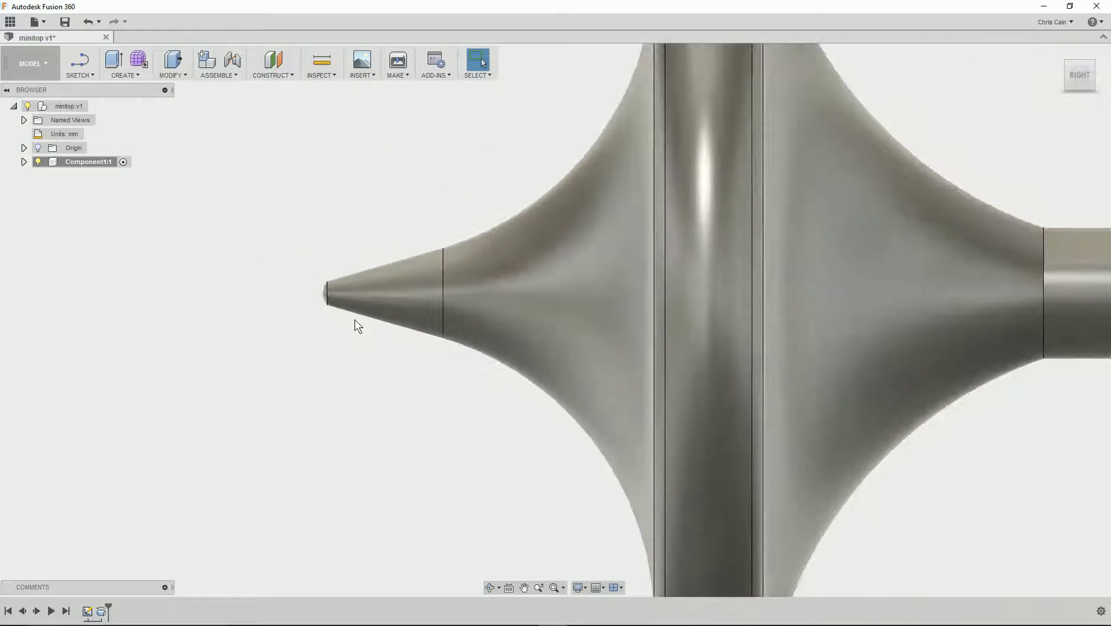
pyautogui.scroll(-5, 354, 319)
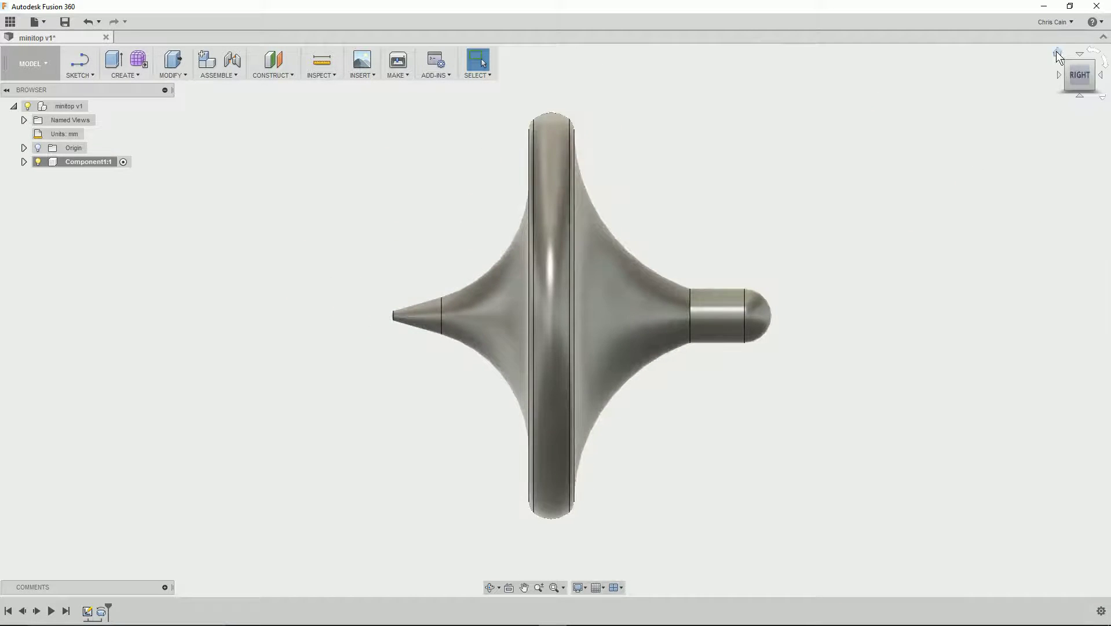
pyautogui.click(1055, 53)
pyautogui.keyDown('shift'); pyautogui.moveTo(749, 317); pyautogui.dragTo(681, 294, button='middle'); pyautogui.keyUp('shift')
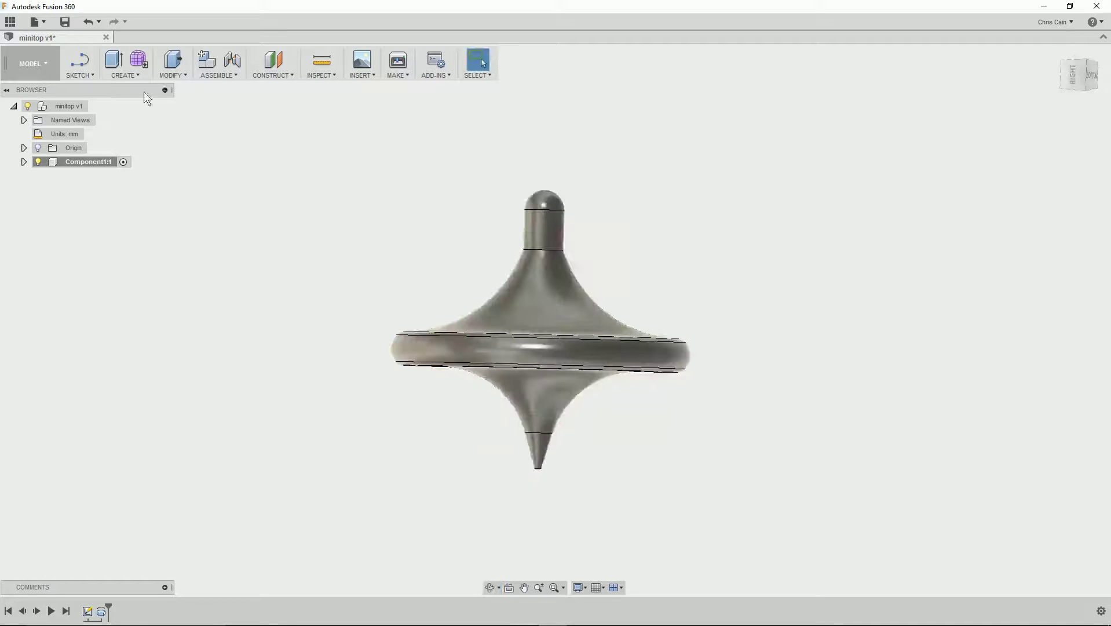
pyautogui.click(49, 64)
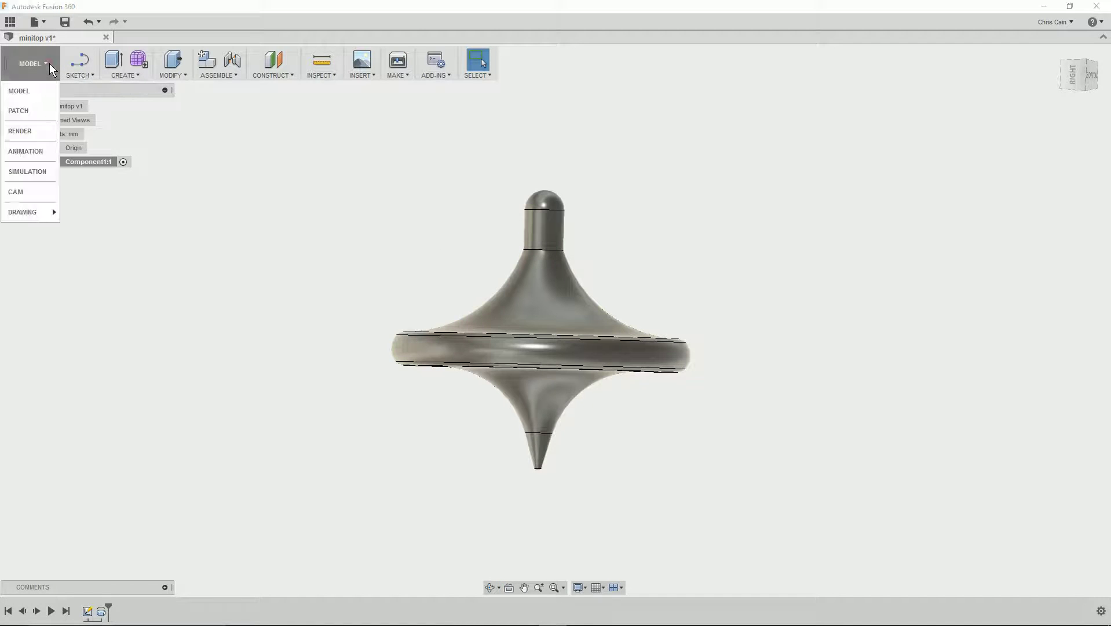
pyautogui.click(32, 193)
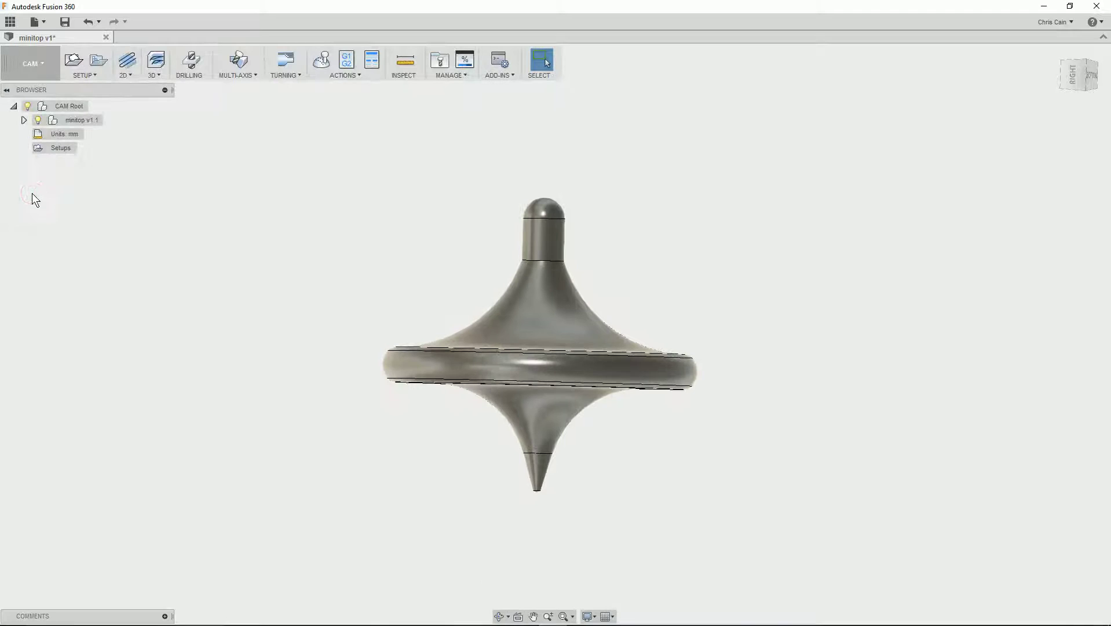
pyautogui.click(101, 75)
pyautogui.click(96, 87)
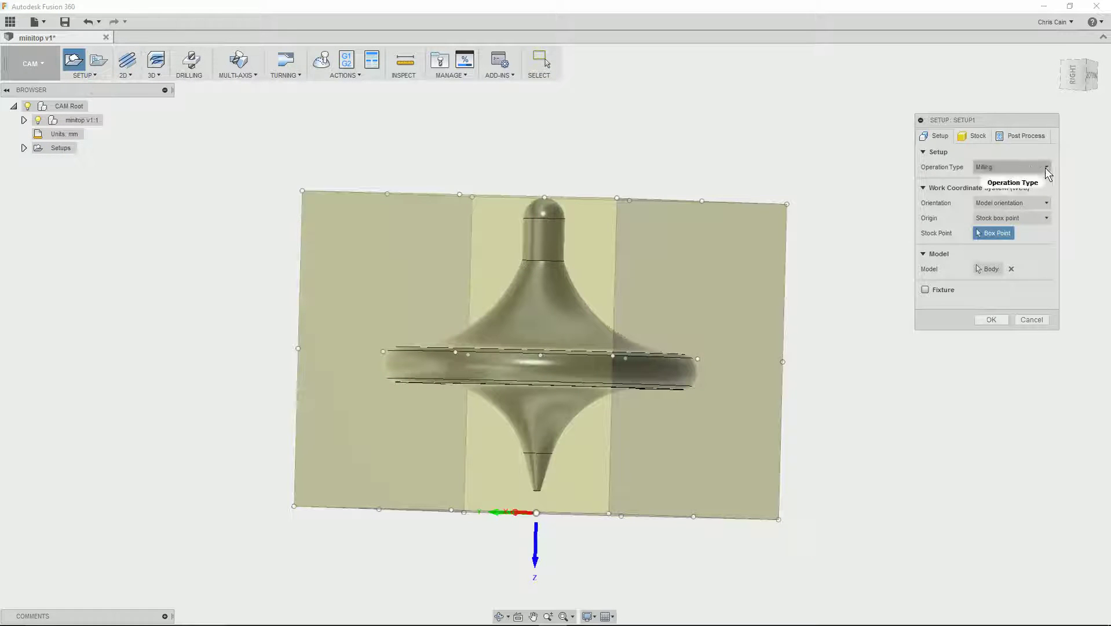
pyautogui.click(1050, 168)
pyautogui.click(1019, 194)
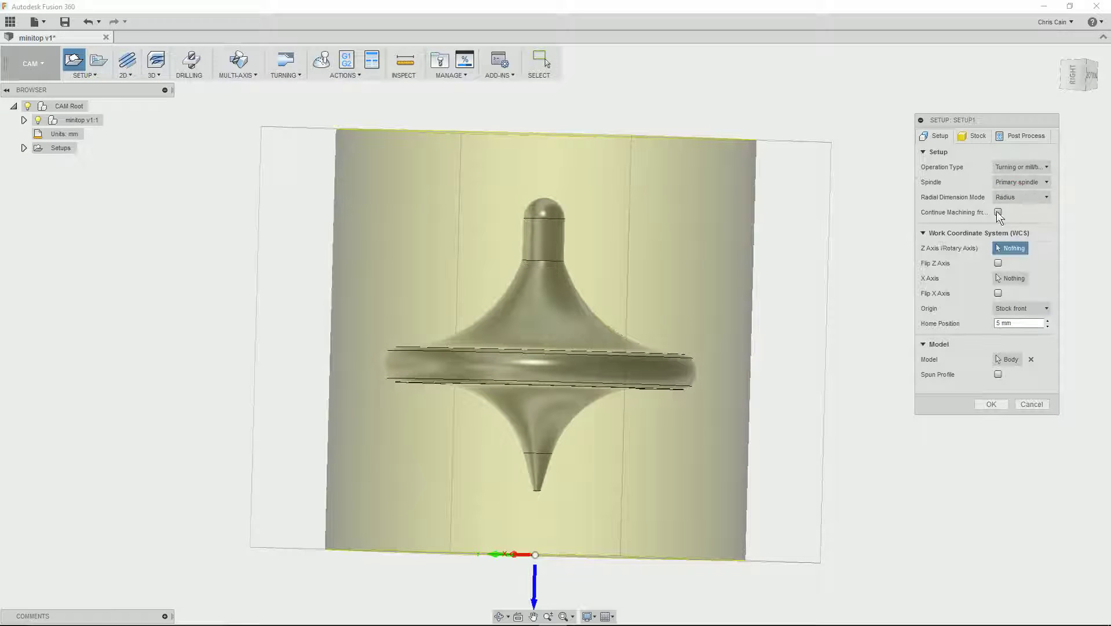
# Define the setup's stock as a fixed size cylinder with a 15 mm diameter and a 40 mm length
pyautogui.click(971, 138)
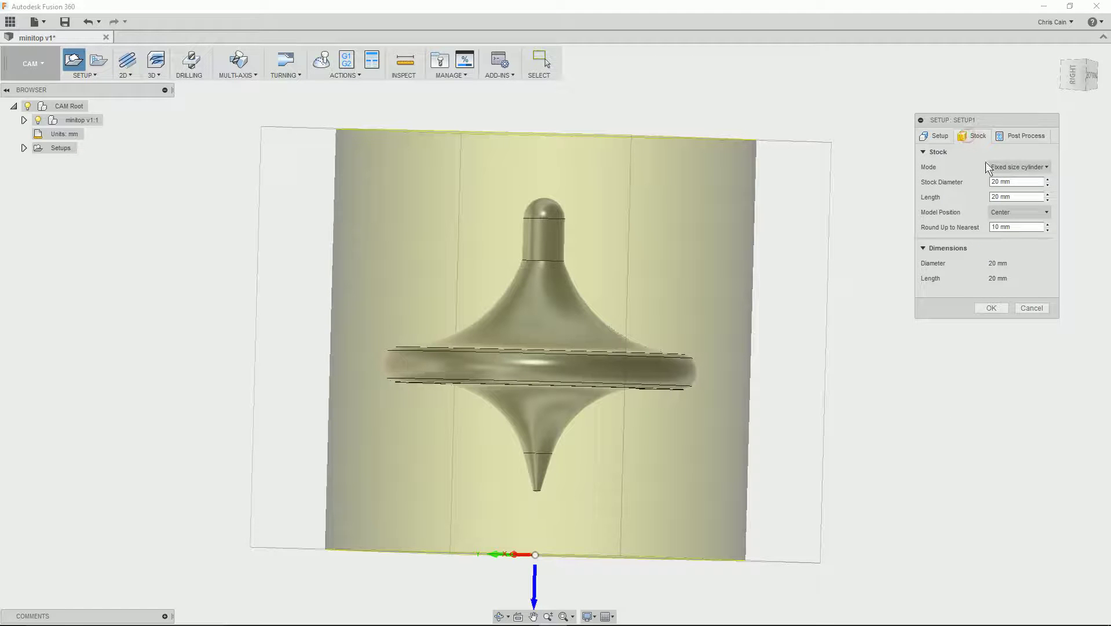
pyautogui.click(1020, 169)
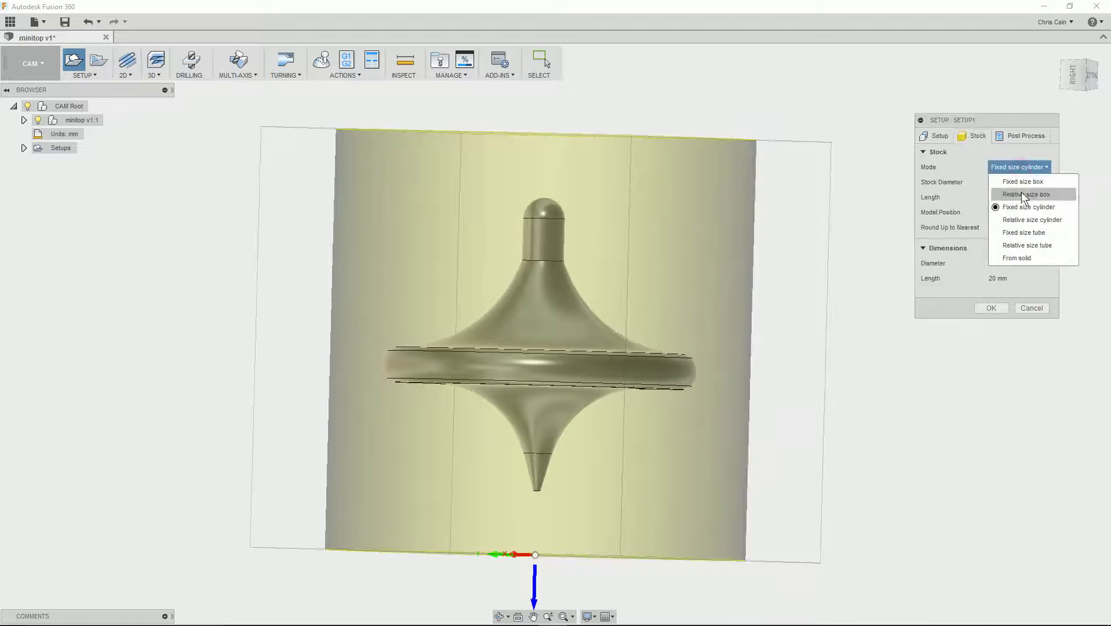
pyautogui.click(1022, 207)
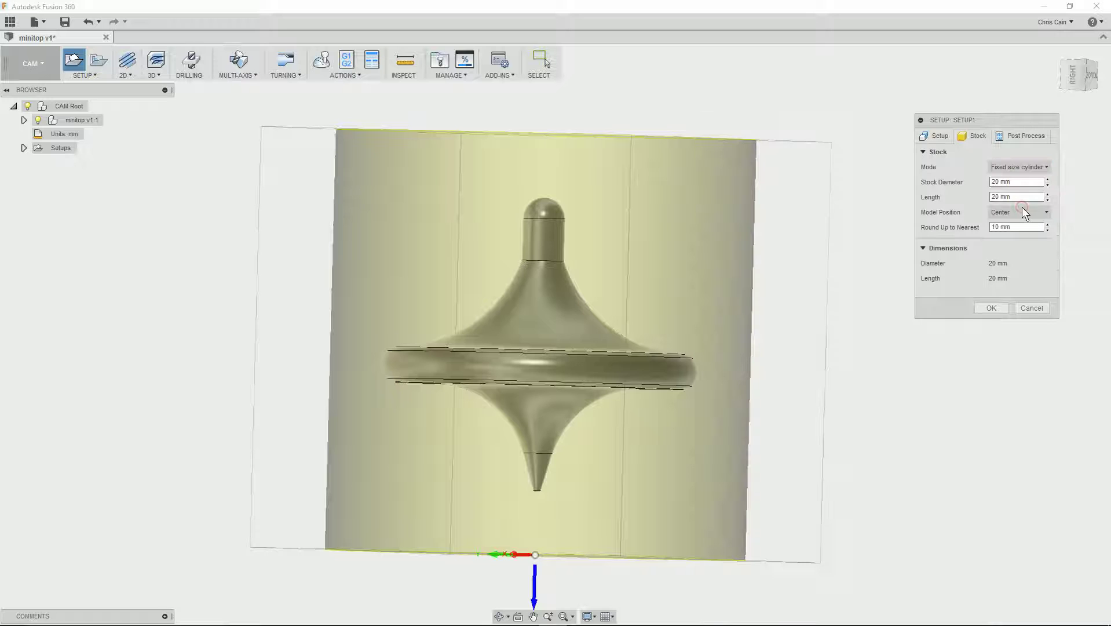
pyautogui.click(1003, 165)
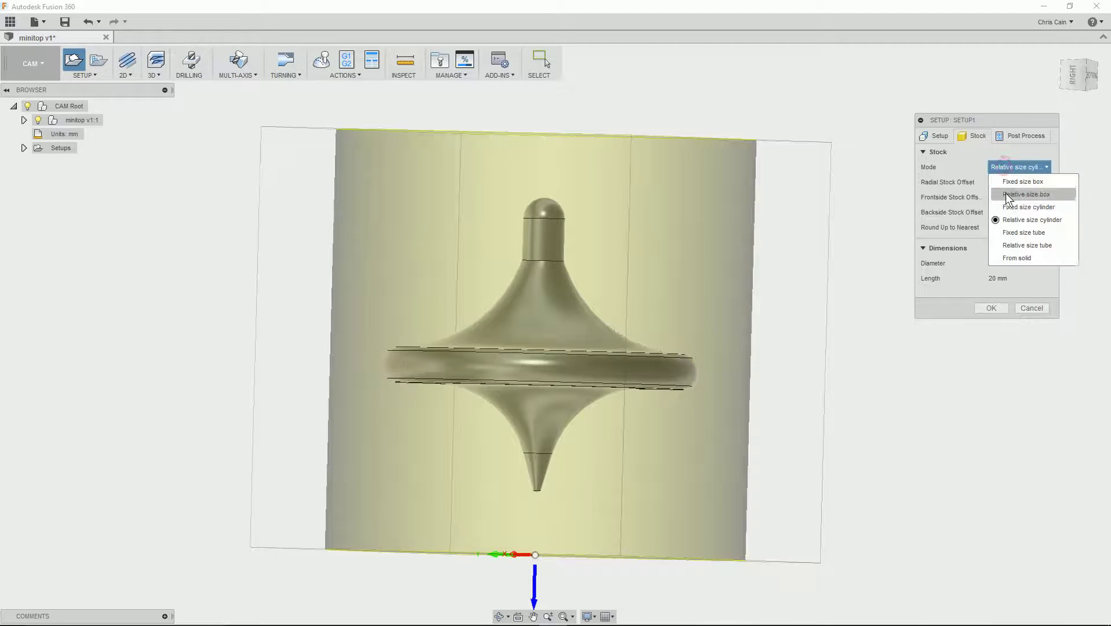
pyautogui.click(1007, 207)
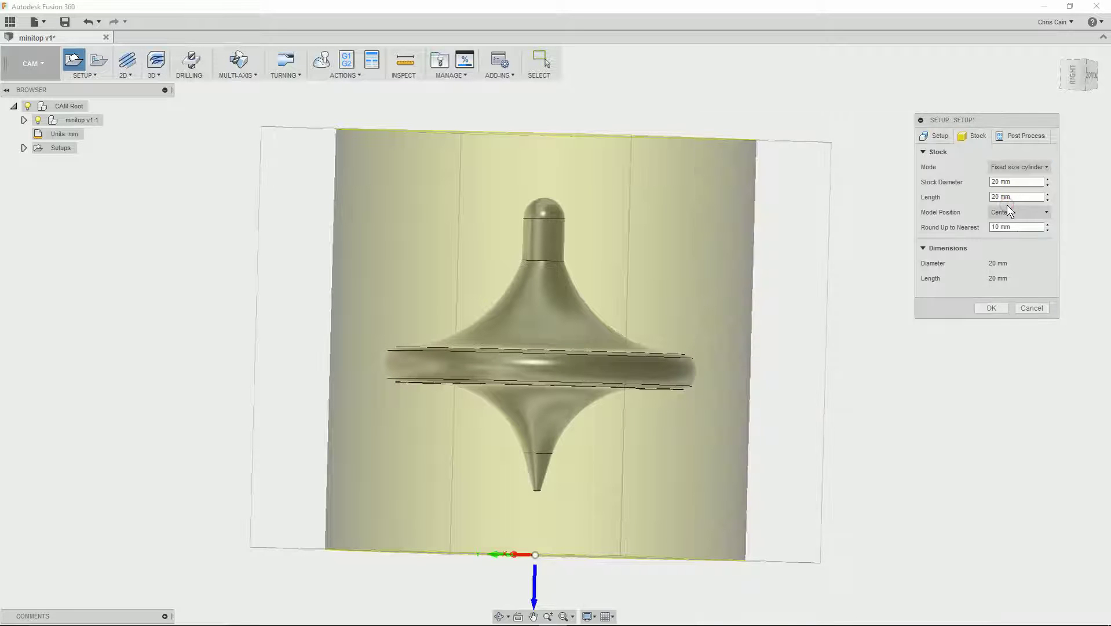
pyautogui.moveTo(1007, 182); pyautogui.dragTo(955, 184)
pyautogui.write('15')
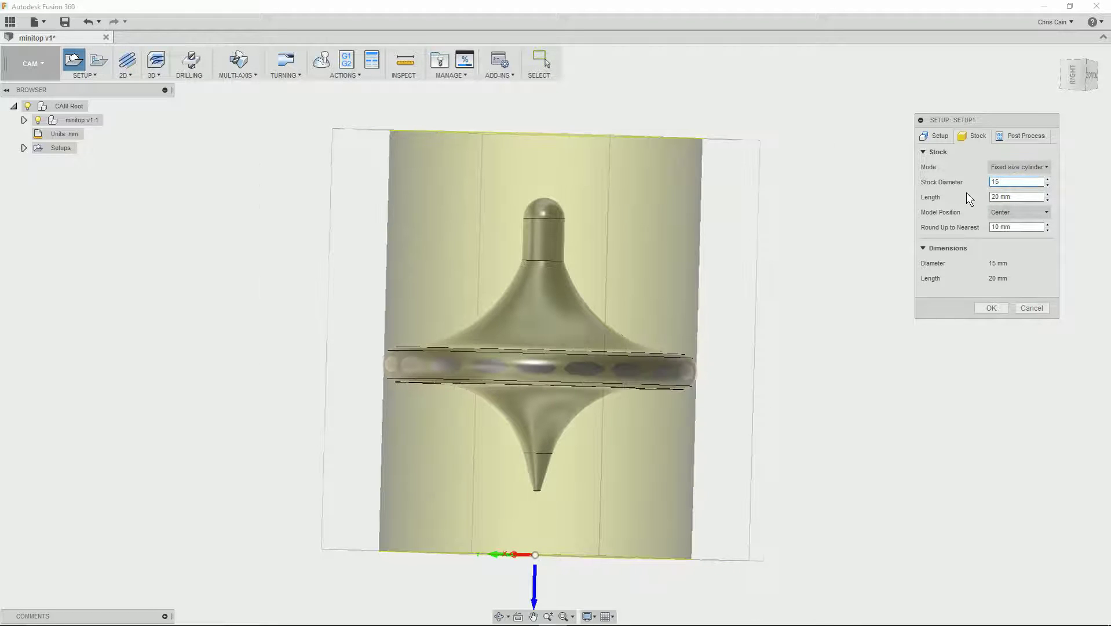
pyautogui.moveTo(1007, 197); pyautogui.dragTo(975, 200)
pyautogui.write('50')
pyautogui.write('40')
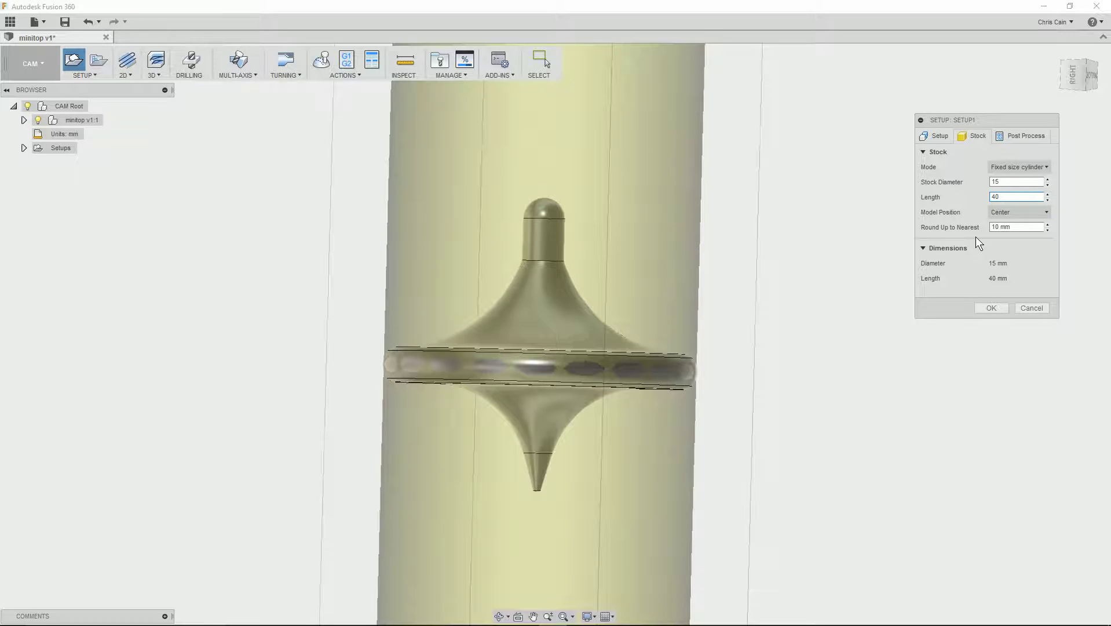
# Set the work coordinate system origin of the setup to the model front
pyautogui.click(935, 136)
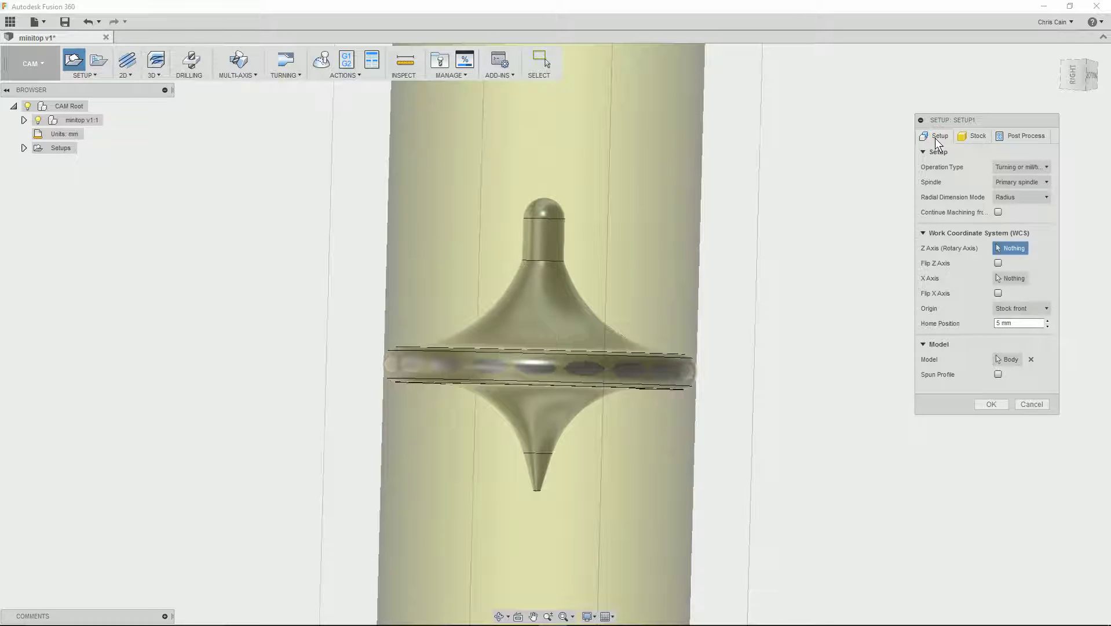
pyautogui.click(1046, 307)
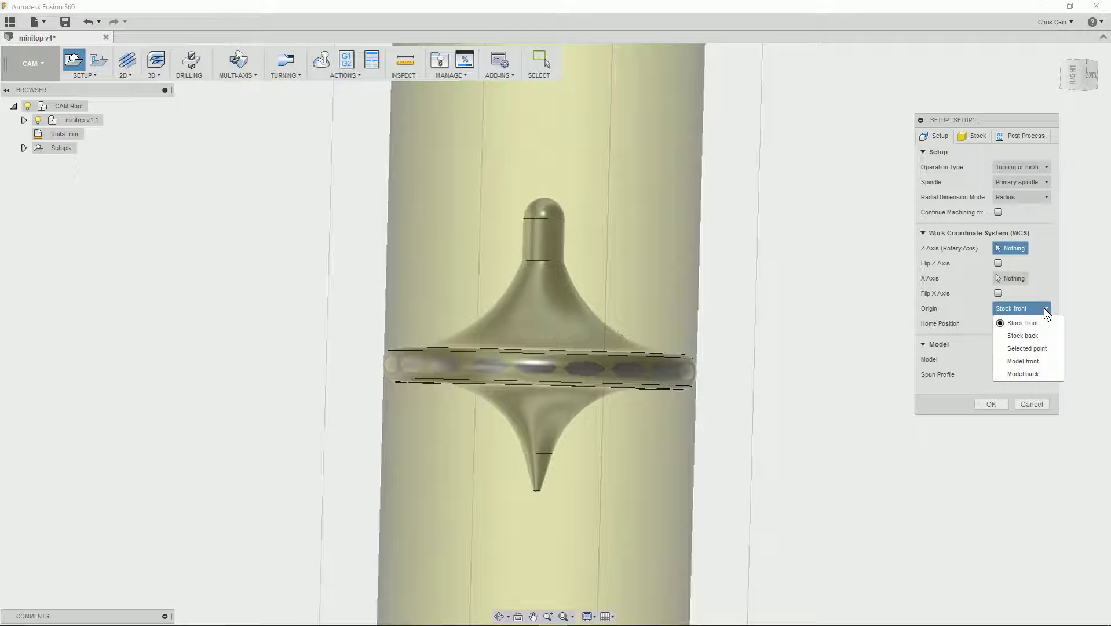
pyautogui.click(1031, 362)
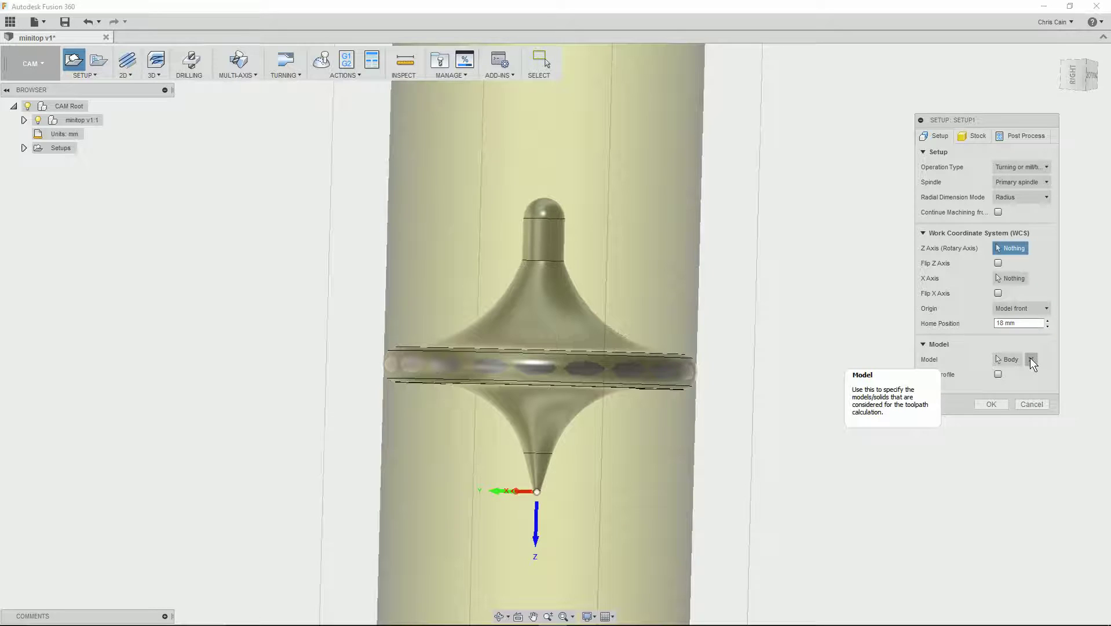
# Position the model in the stock with a 1 mm offset from the front and accept the setup
pyautogui.click(979, 136)
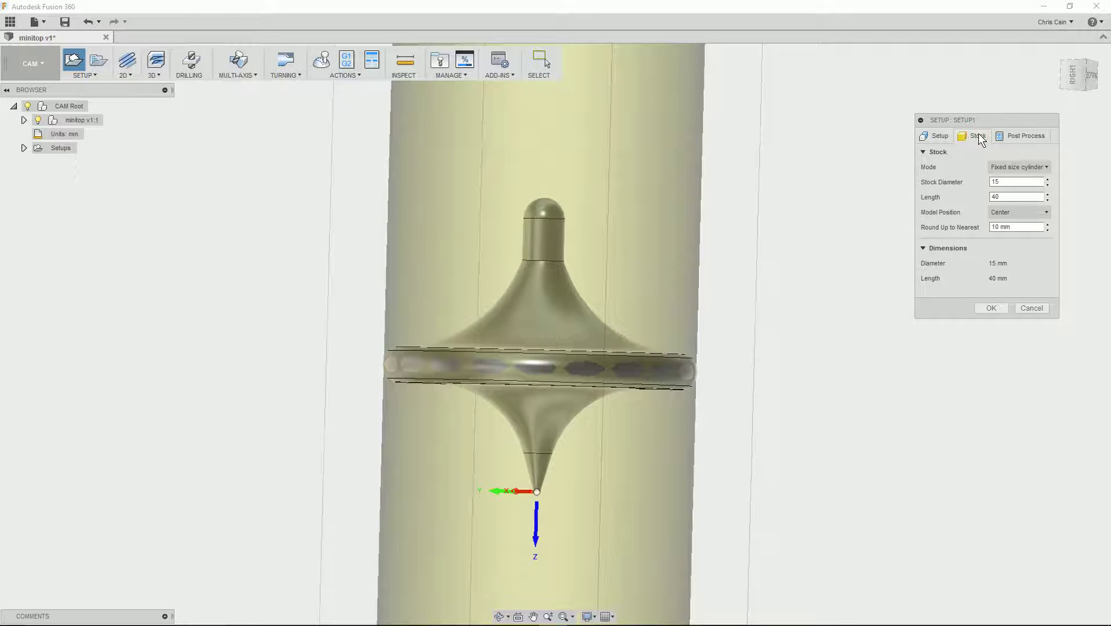
pyautogui.click(1046, 212)
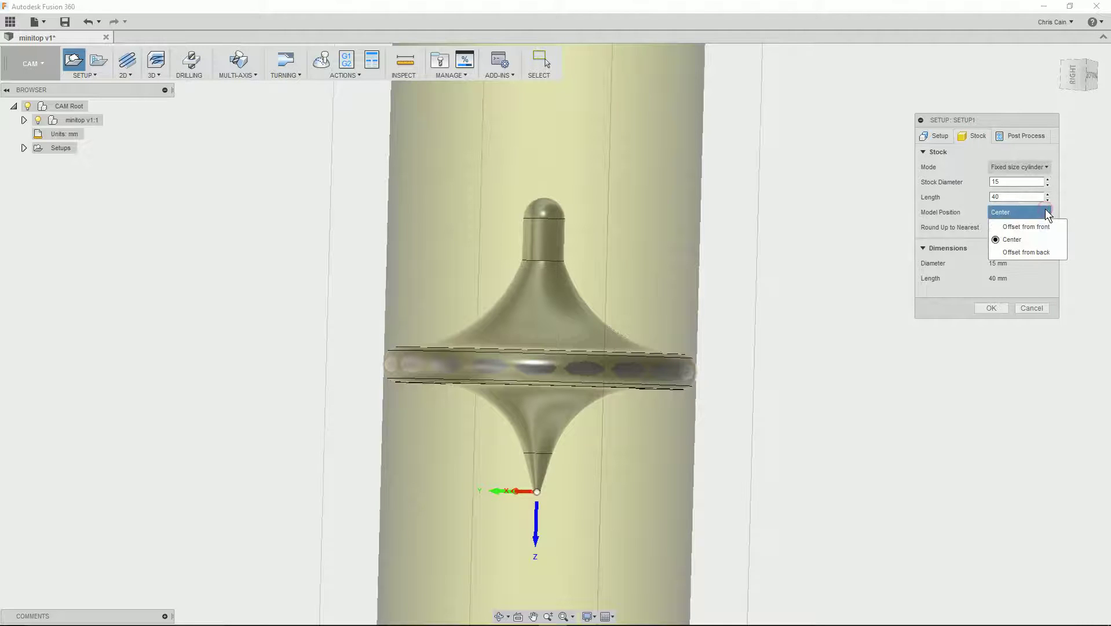
pyautogui.click(1026, 228)
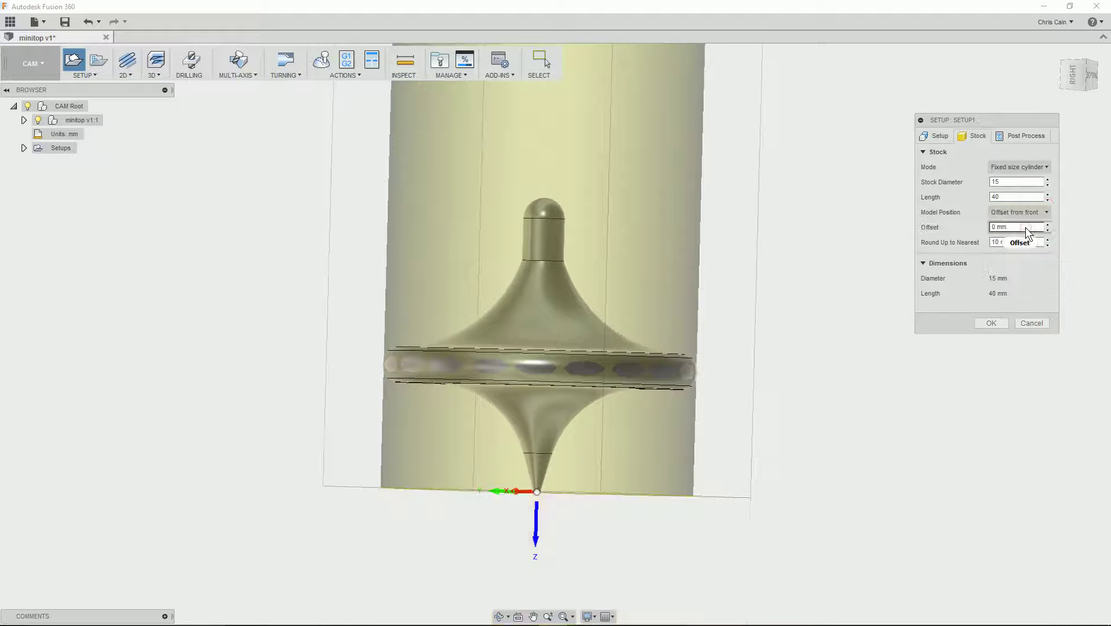
pyautogui.moveTo(1026, 228); pyautogui.dragTo(971, 231)
pyautogui.write('1')
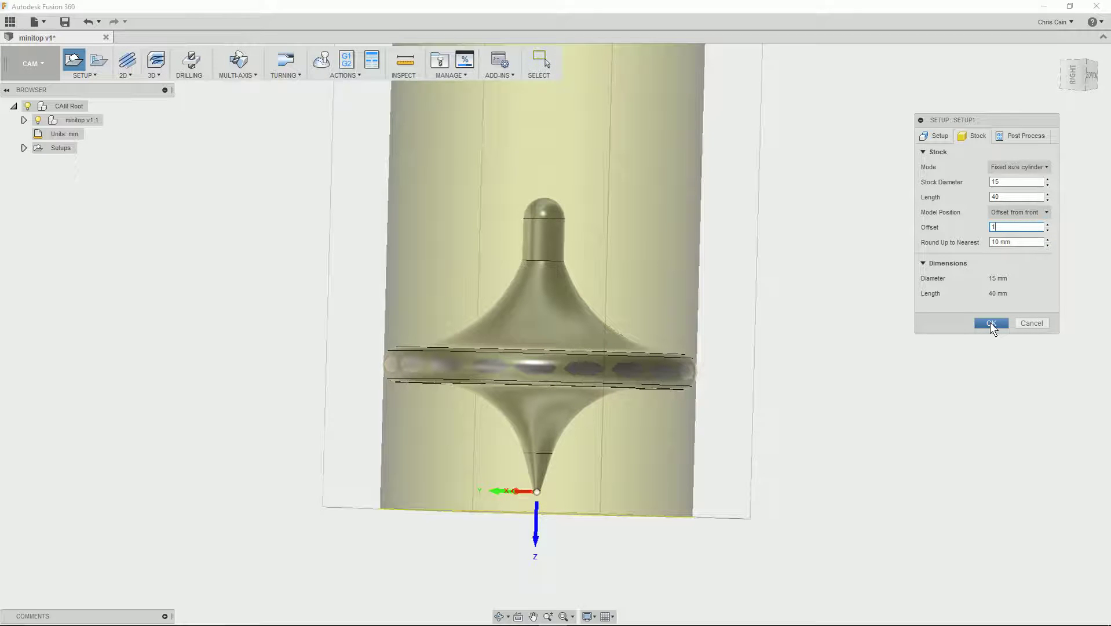
pyautogui.click(991, 323)
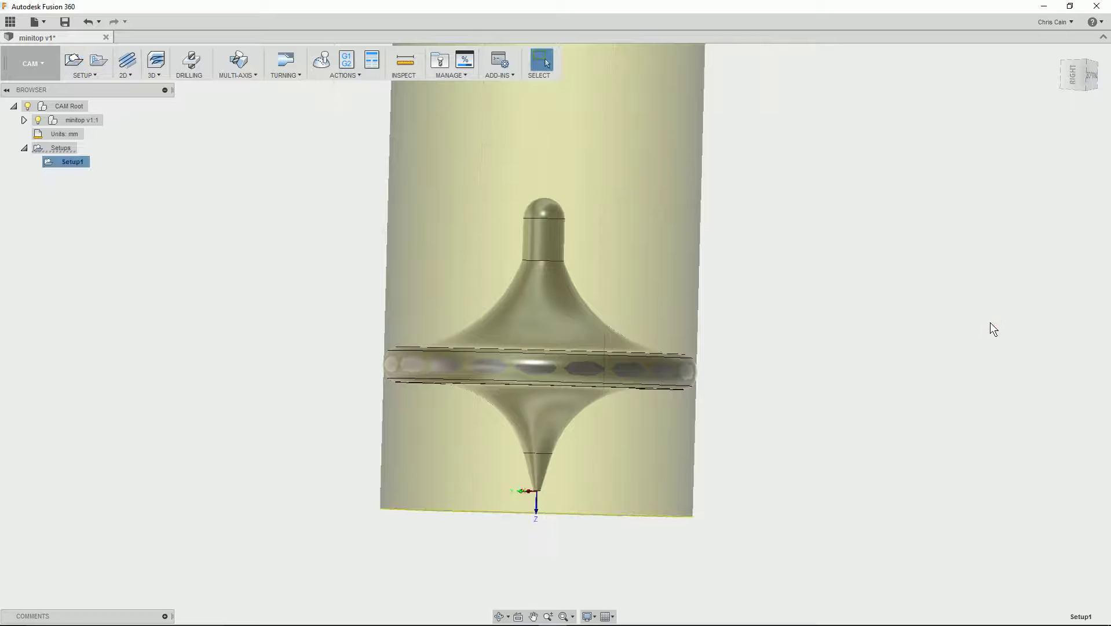
# Start a Turning Face operation in the setup with tool 1, the 0.4 mm corner radius insert from the Lathe - Aluminium library
pyautogui.click(1091, 80)
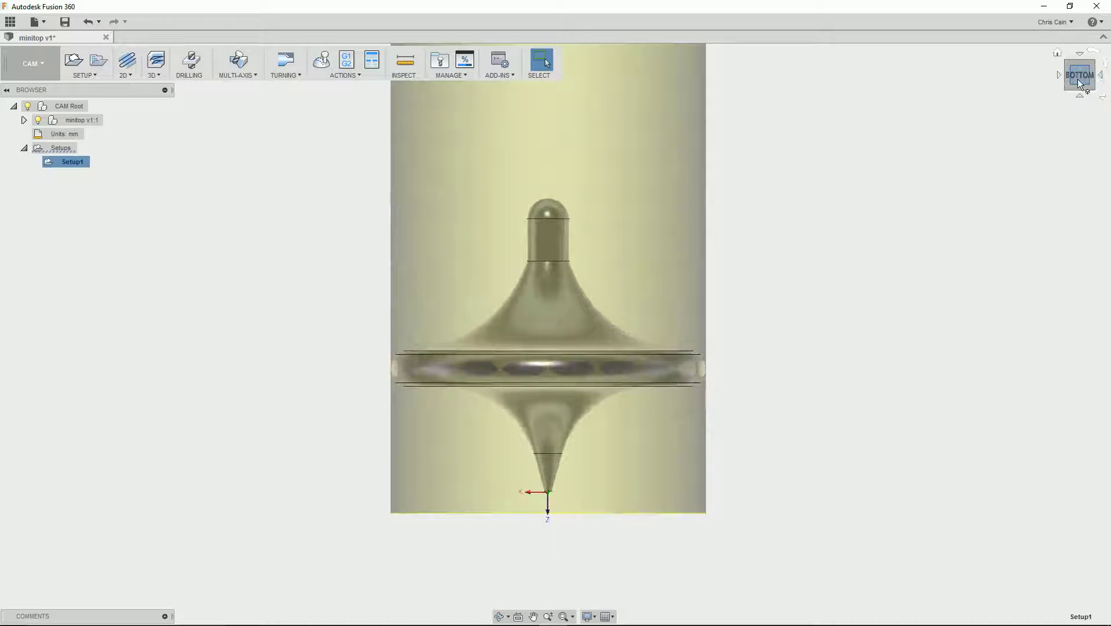
pyautogui.click(1089, 53)
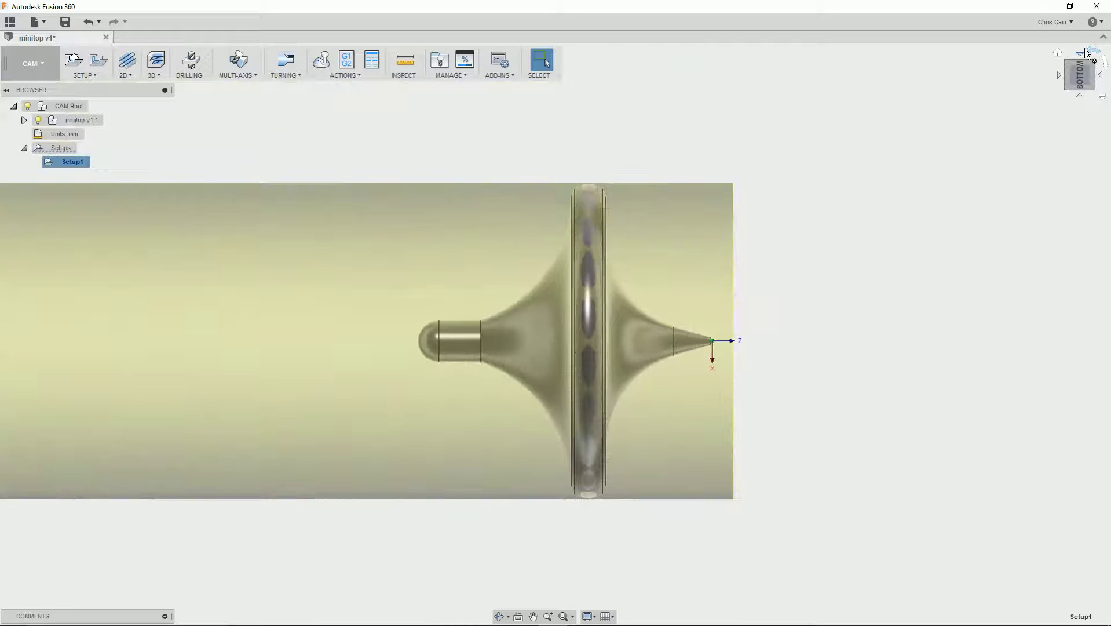
pyautogui.click(300, 74)
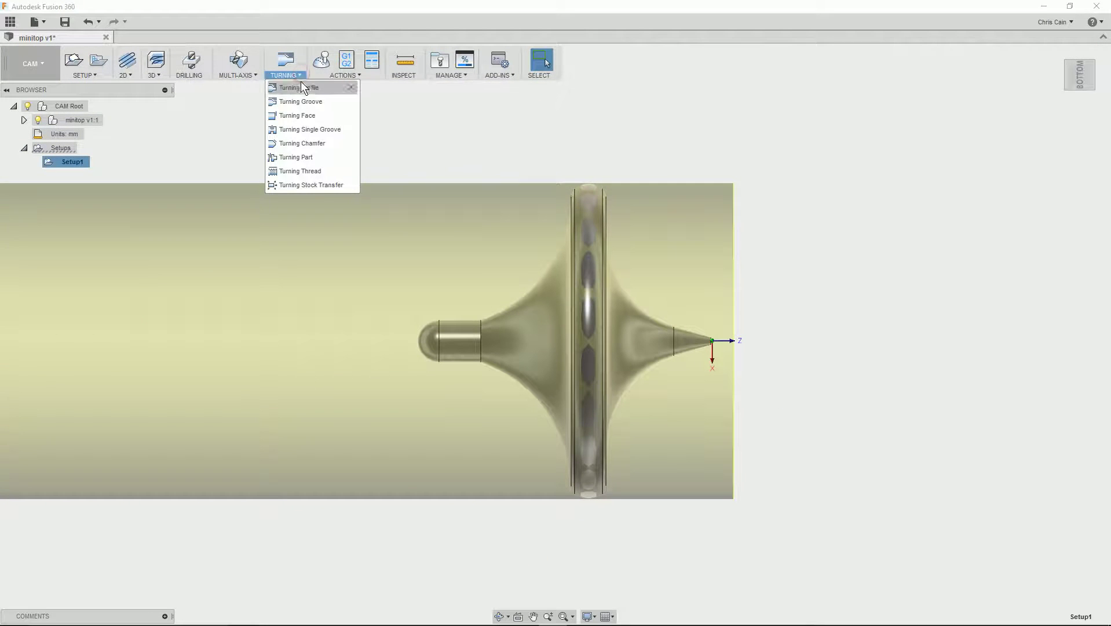
pyautogui.click(306, 116)
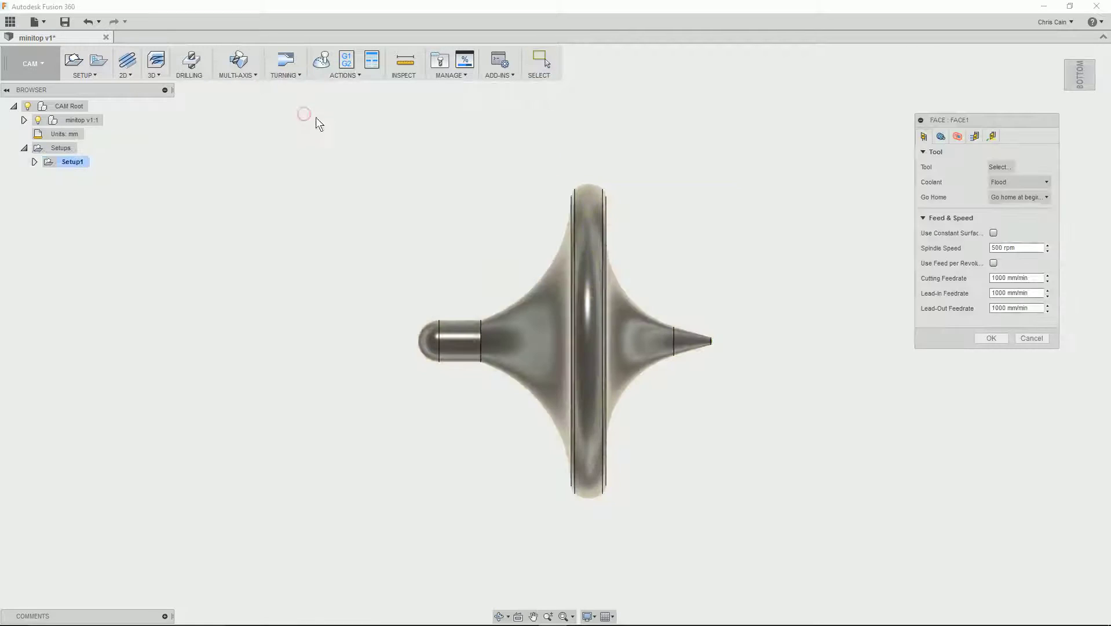
pyautogui.click(998, 168)
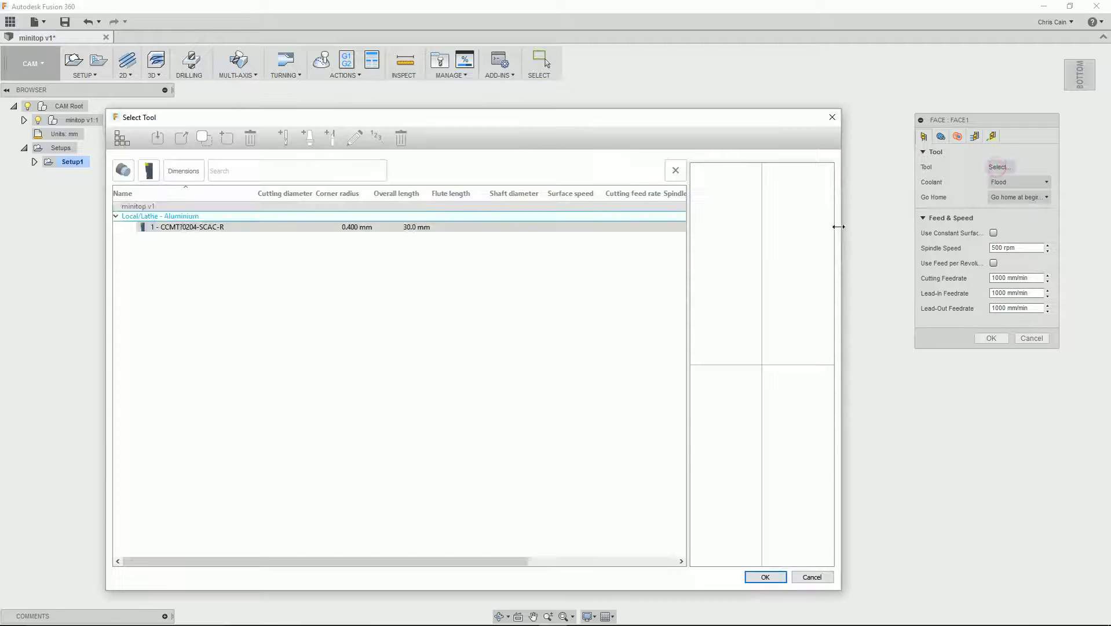
pyautogui.click(765, 577)
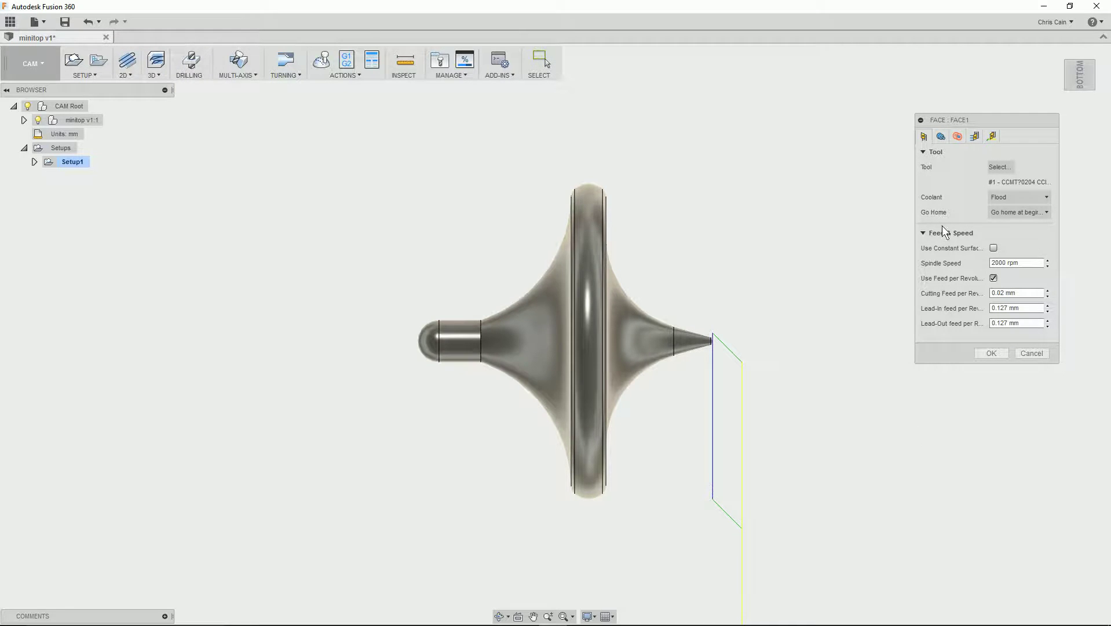
# Review the face operation's geometry, radii, passes and linking settings and accept the operation with its preset values
pyautogui.click(941, 137)
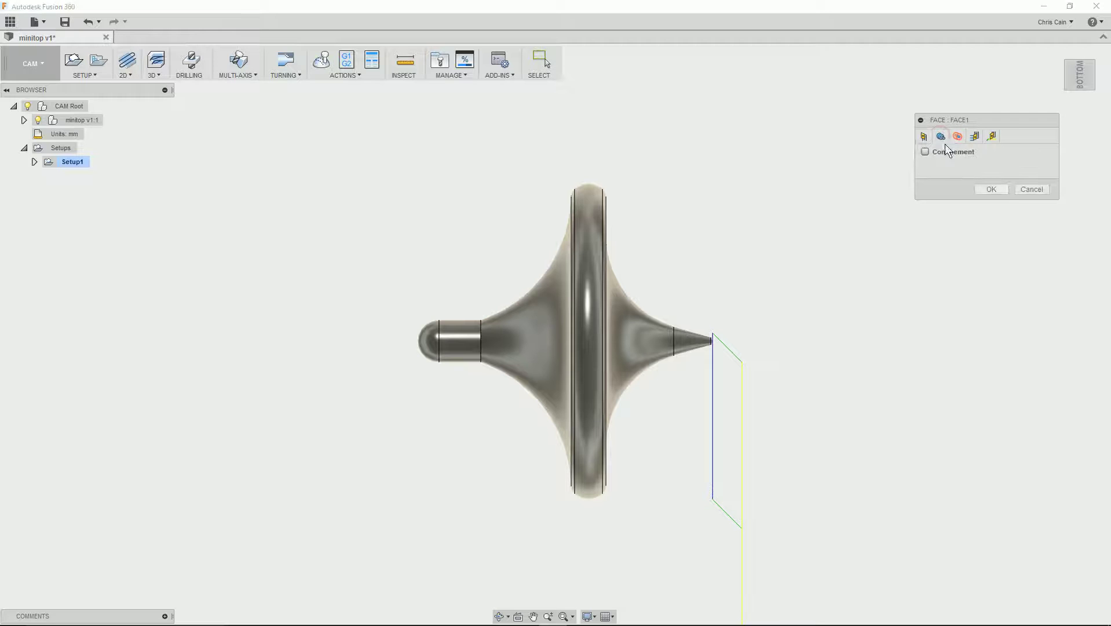
pyautogui.click(958, 136)
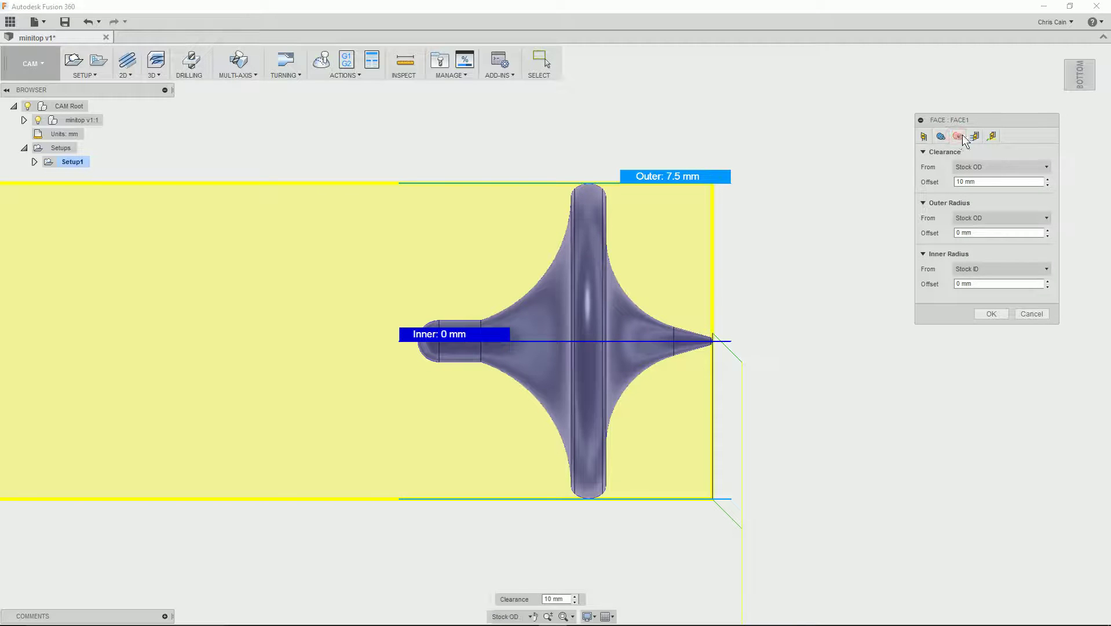
pyautogui.click(975, 137)
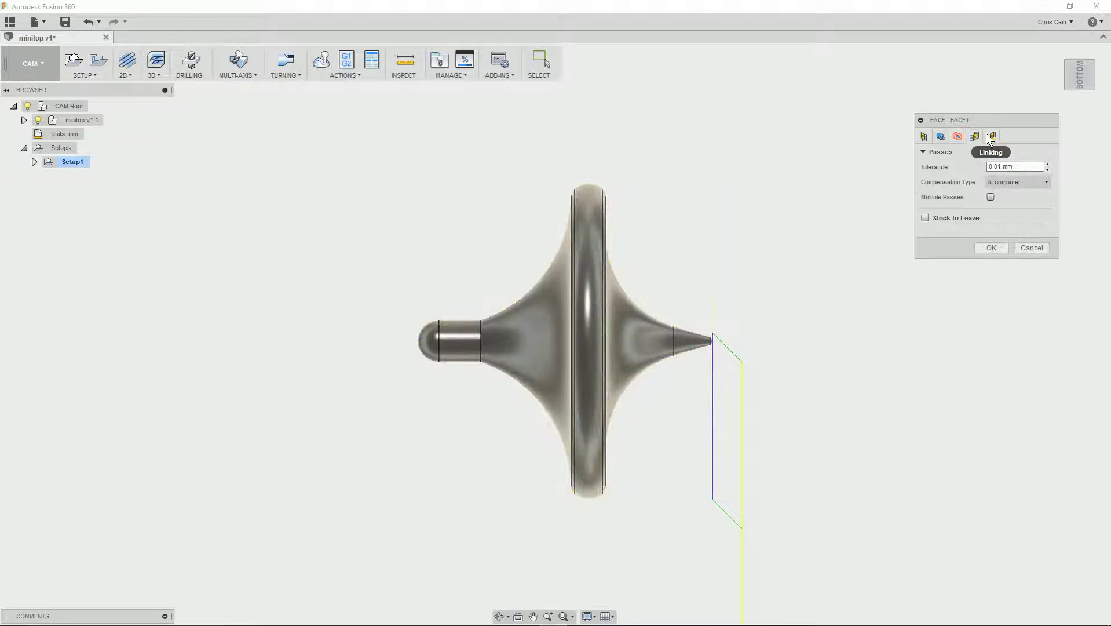
pyautogui.click(991, 137)
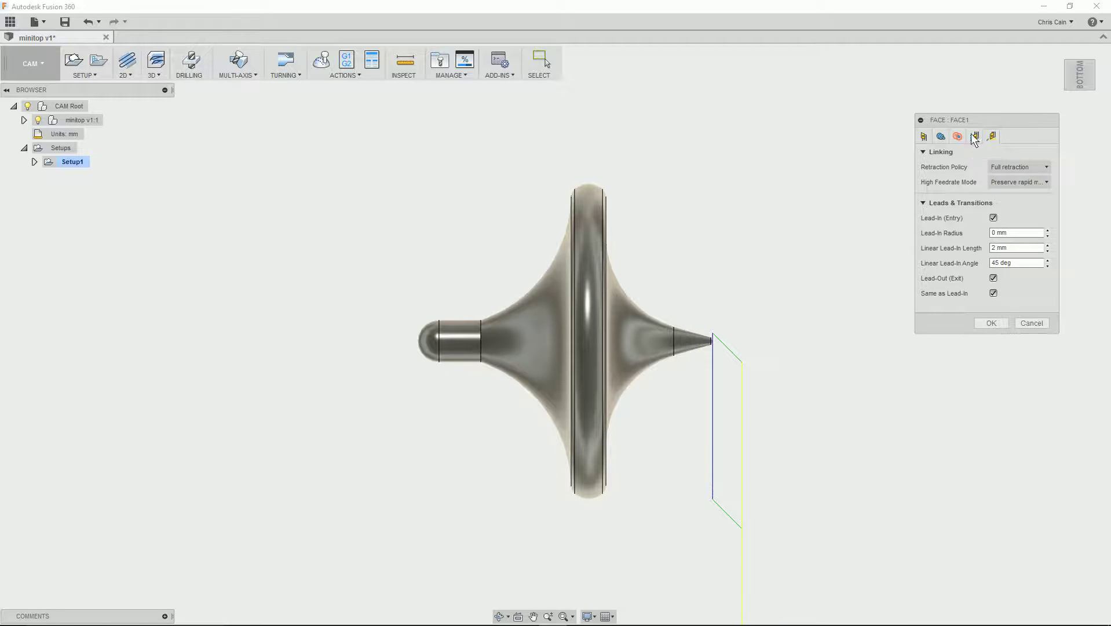
pyautogui.click(926, 139)
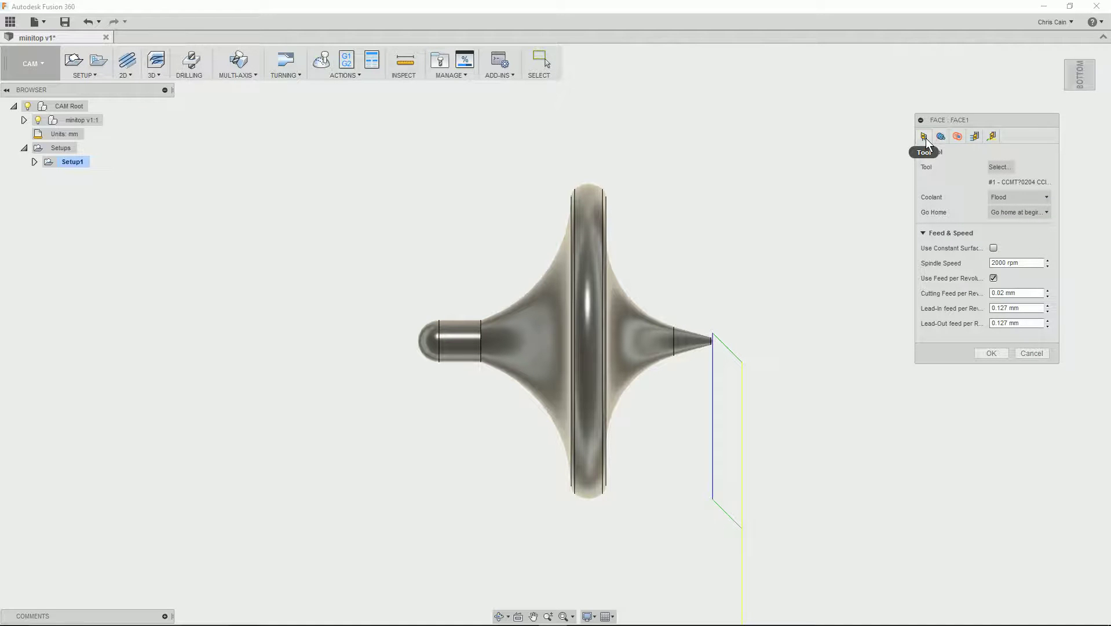
pyautogui.click(990, 352)
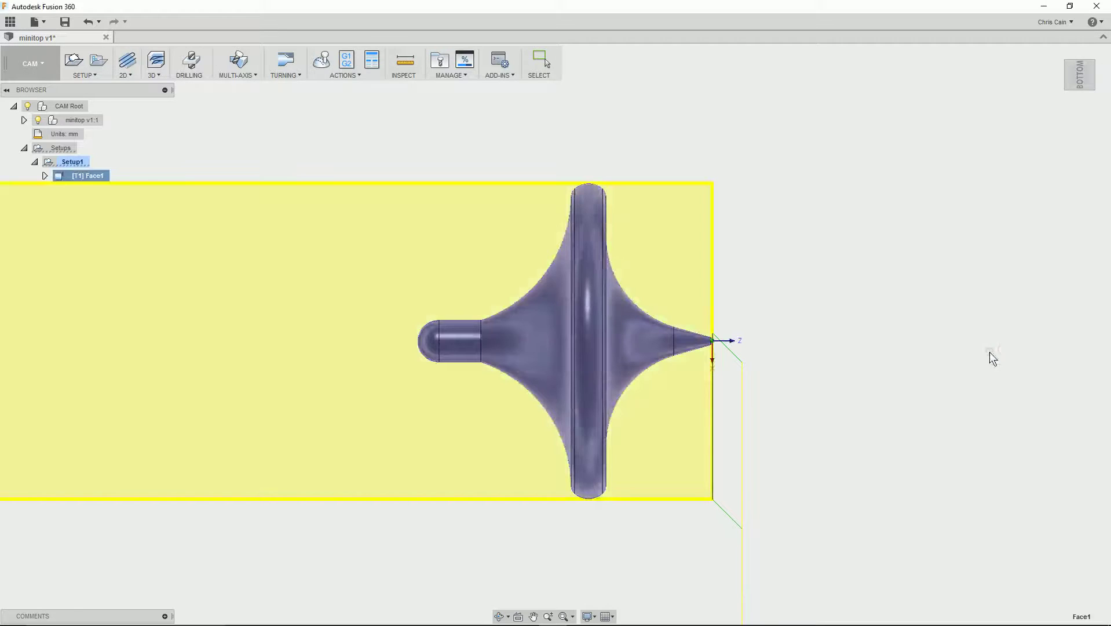
# Simulate the face operation's toolpath with the stock shown and exit the simulation
pyautogui.rightClick(78, 176)
pyautogui.click(108, 219)
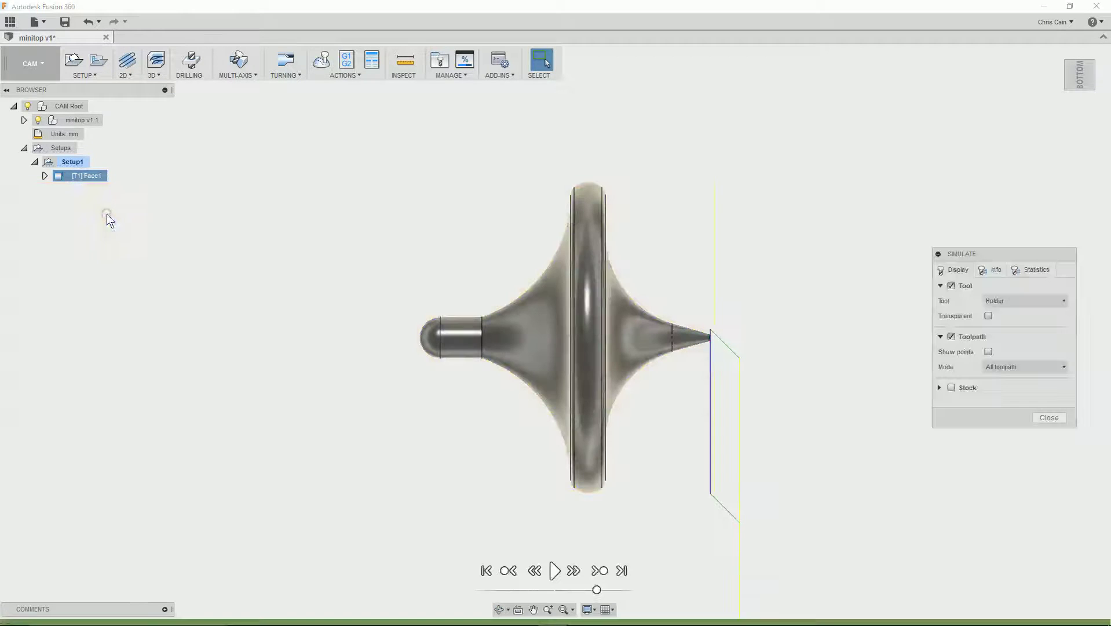
pyautogui.click(952, 387)
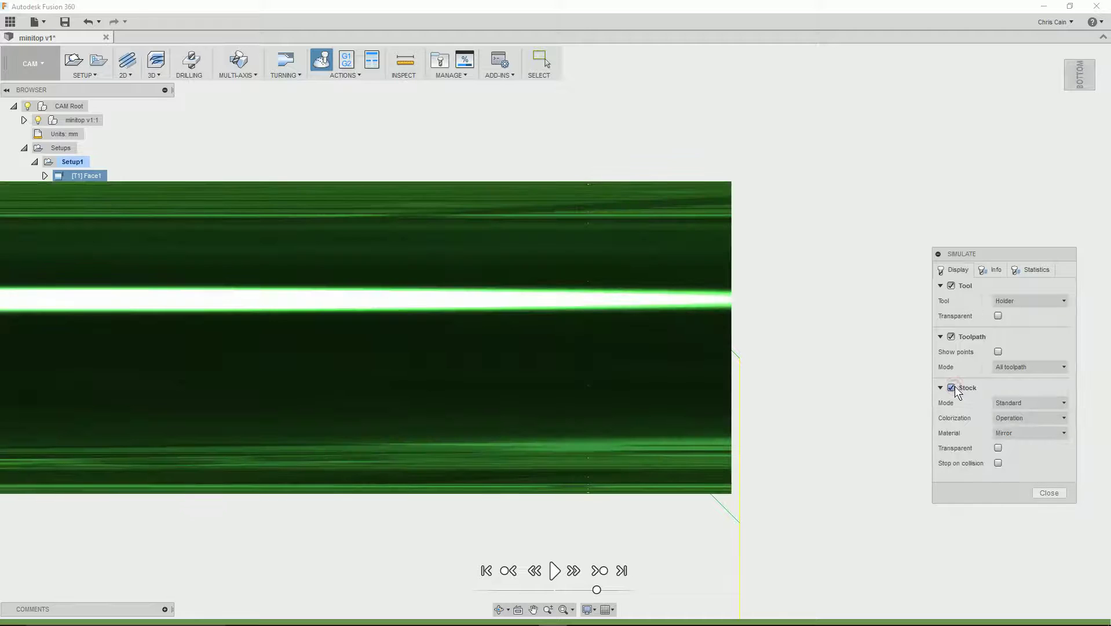
pyautogui.click(555, 577)
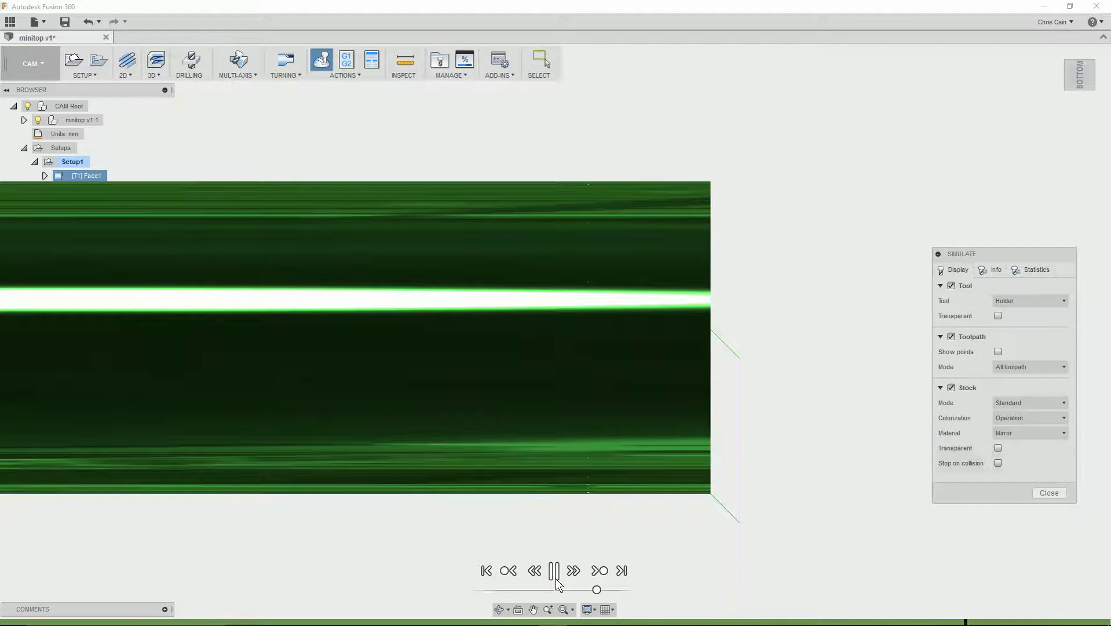
pyautogui.click(1044, 495)
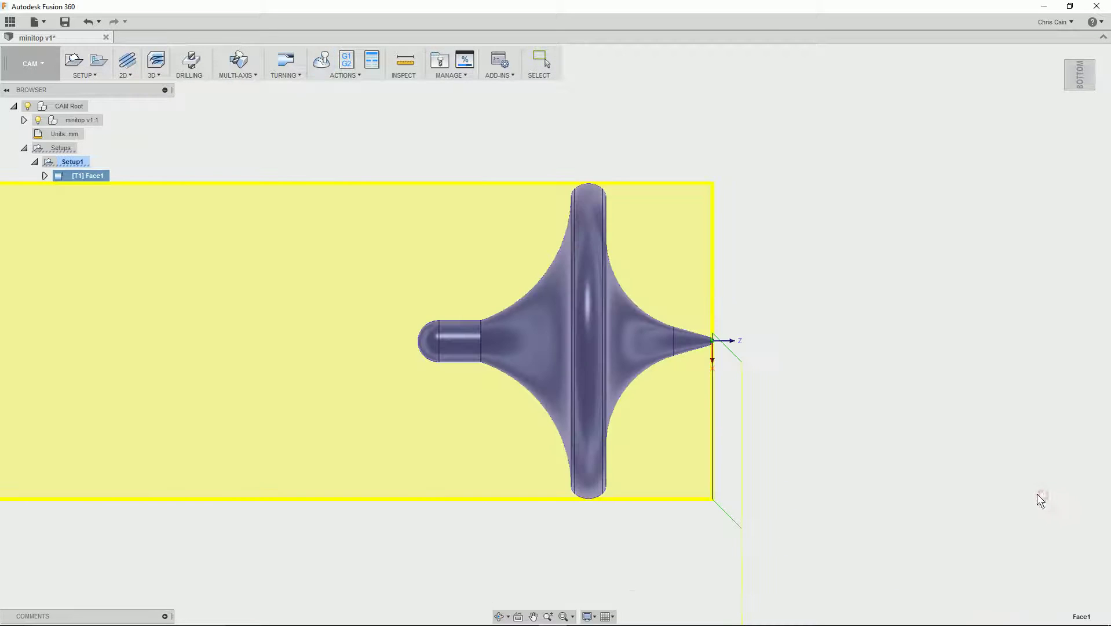
# Start a Turning Profile operation in the setup with tool 1, the insert with 0.4 mm corner radius
pyautogui.click(286, 63)
pyautogui.click(292, 91)
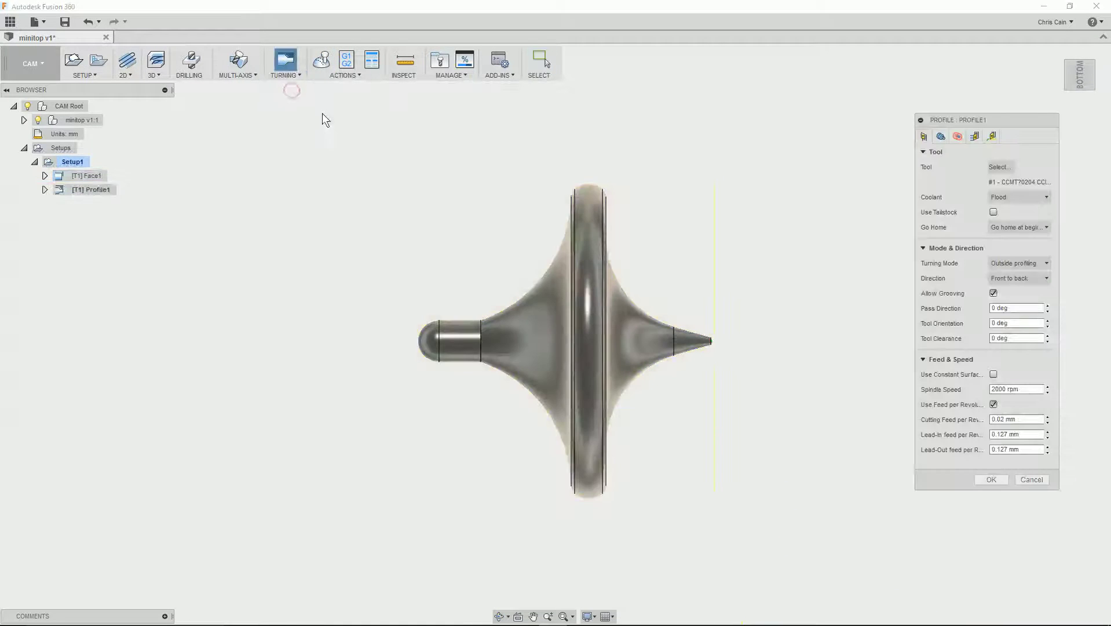
pyautogui.click(1001, 168)
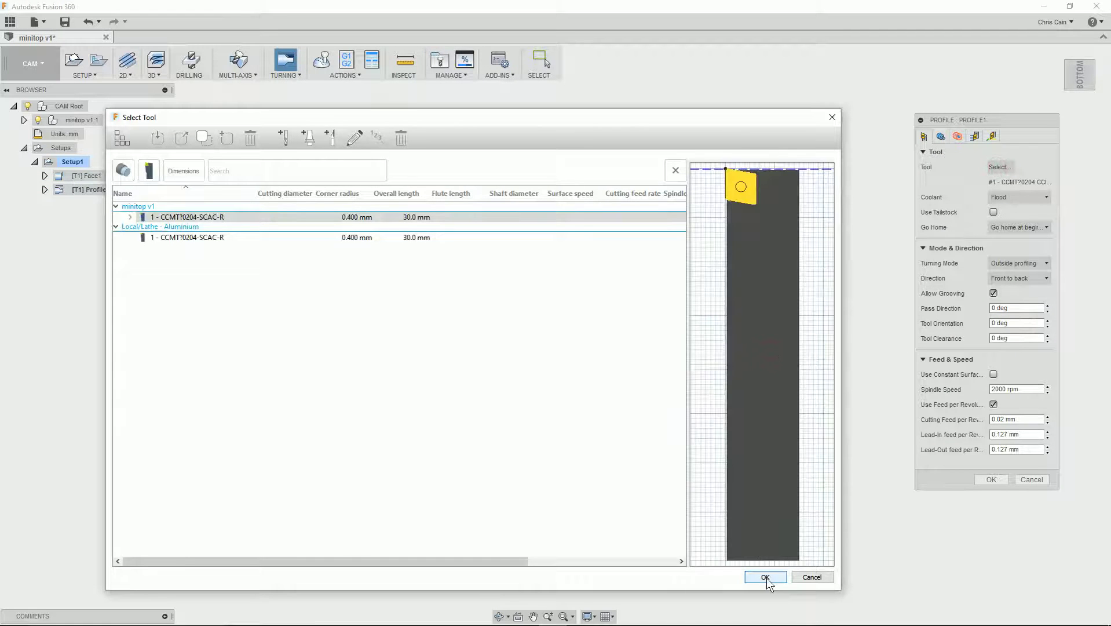
pyautogui.click(766, 577)
# Review the profile operation's geometry and radii, and set its finishing stepover and maximum roughing stepdown to 0.5 mm
pyautogui.click(941, 137)
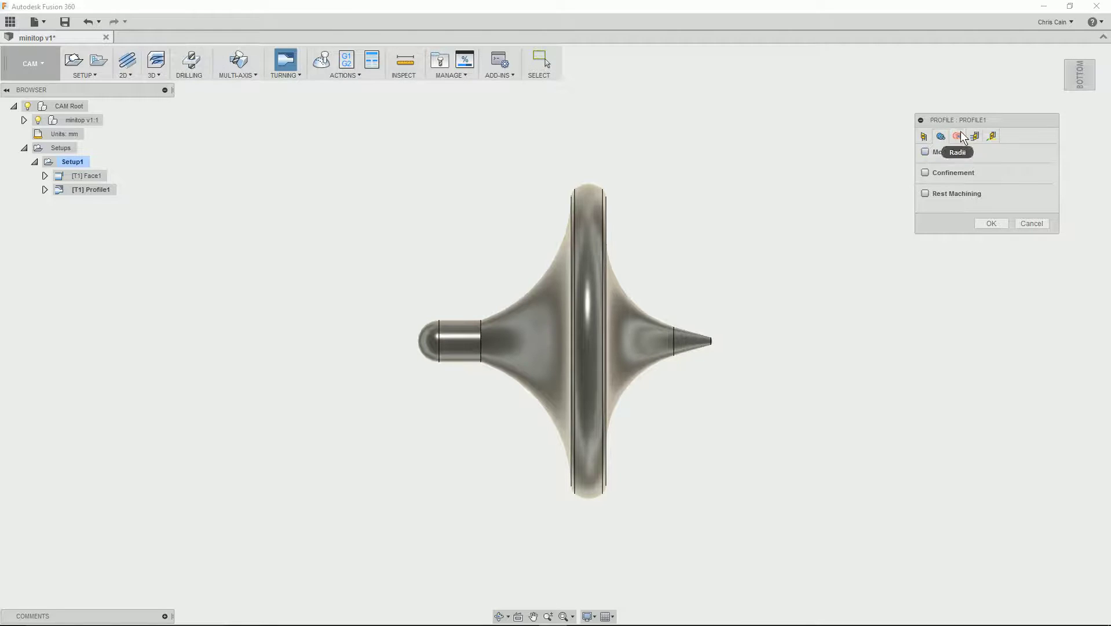
pyautogui.click(960, 138)
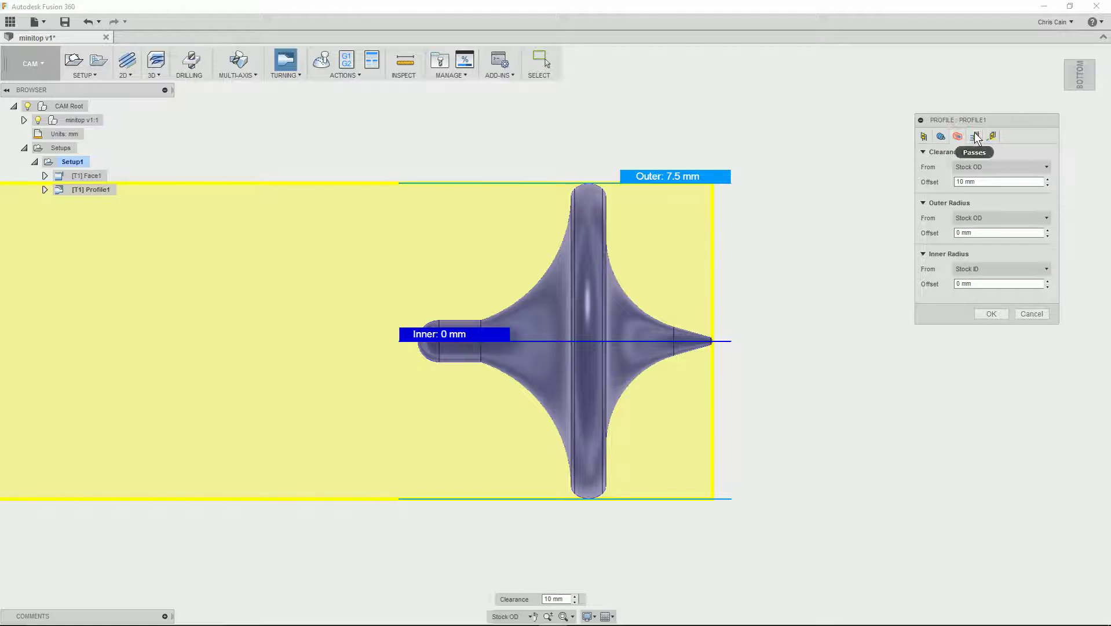
pyautogui.click(975, 136)
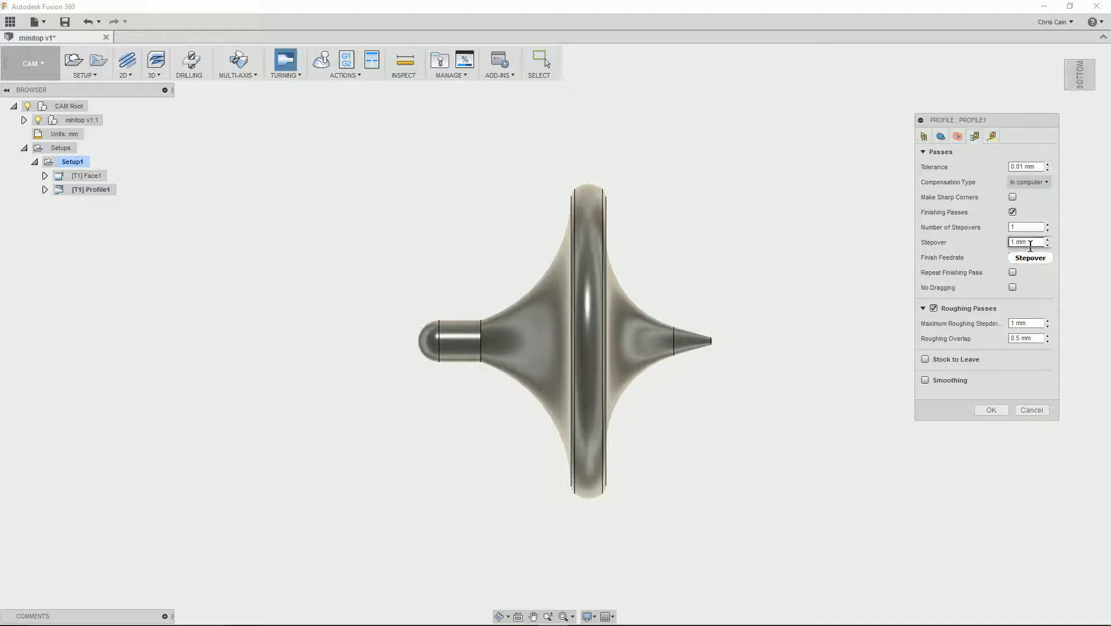
pyautogui.moveTo(1030, 246); pyautogui.dragTo(992, 248)
pyautogui.press('BackSpace')
pyautogui.write('.5')
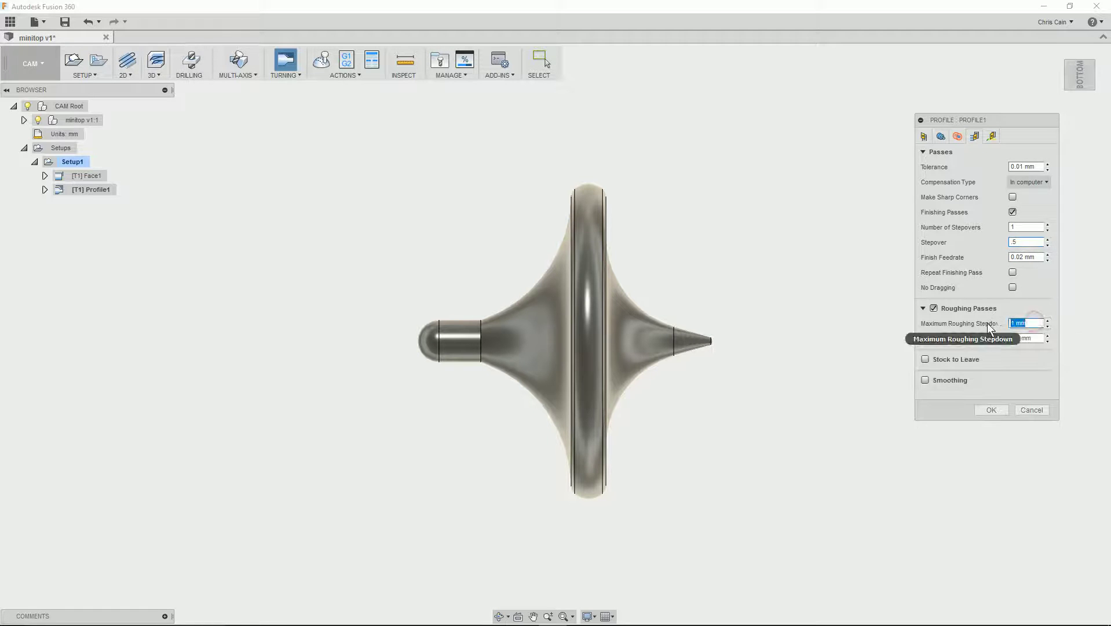
pyautogui.write('.5')
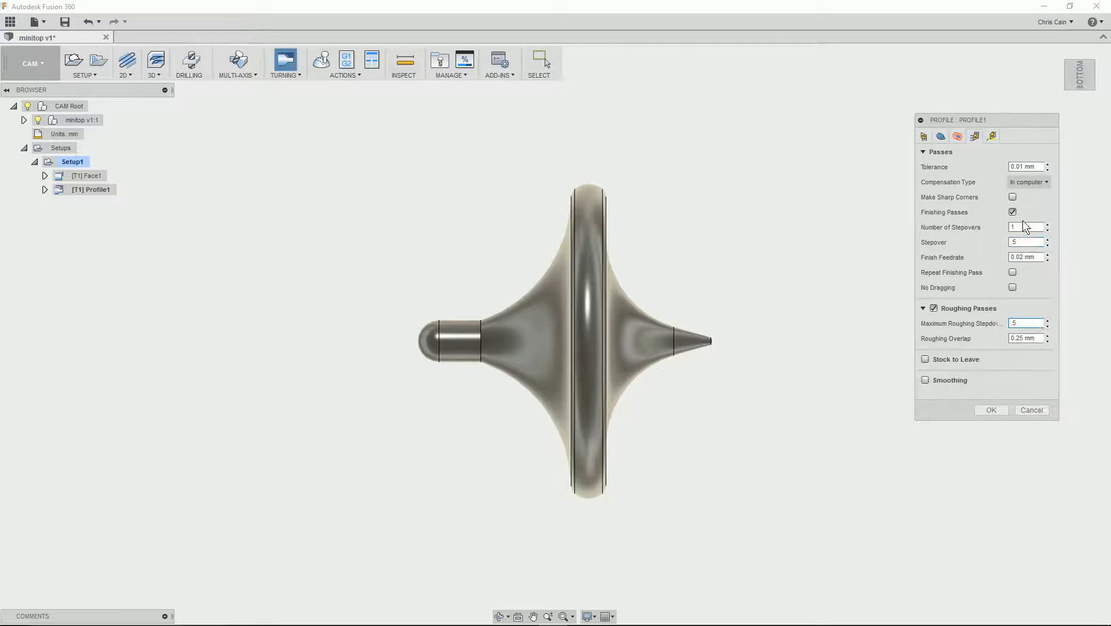
# Revise the profile operation's finishing stepover and accept the operation
pyautogui.moveTo(1023, 238); pyautogui.dragTo(1011, 241)
pyautogui.doubleClick(1024, 239)
pyautogui.write('.')
pyautogui.press('Return')
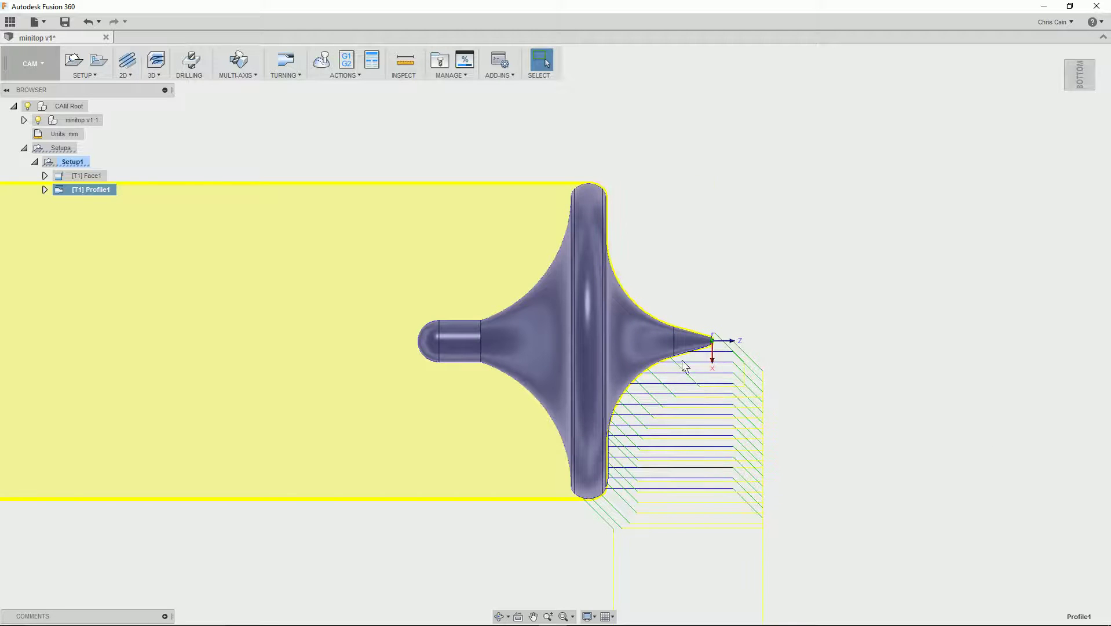
# Simulate the profile operation's toolpath cutting the front side of the top from the stock
pyautogui.rightClick(83, 195)
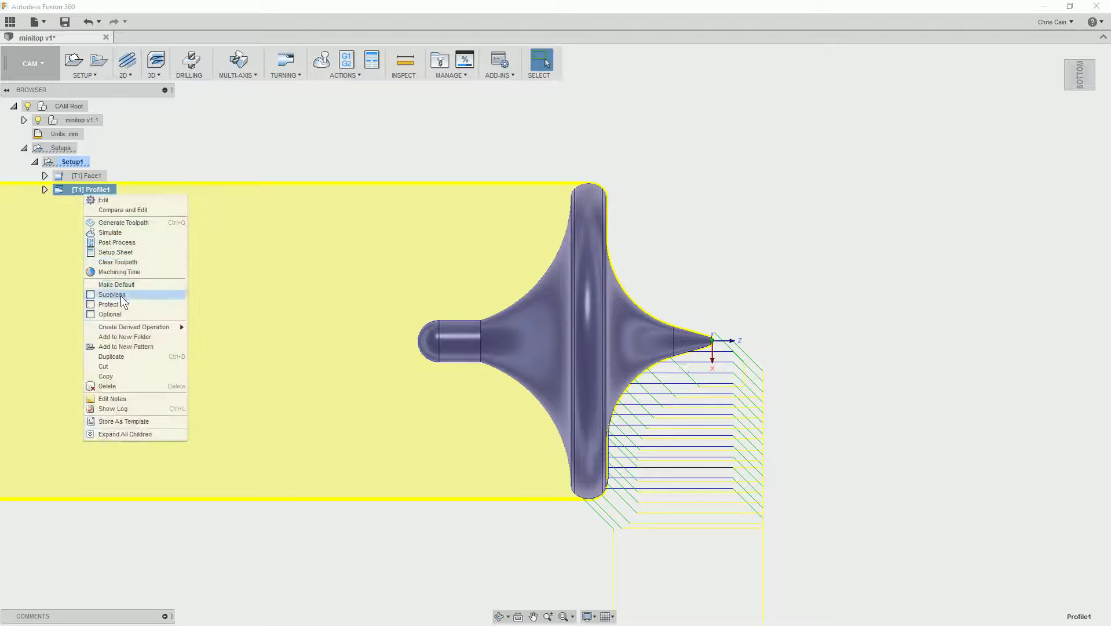
pyautogui.click(115, 232)
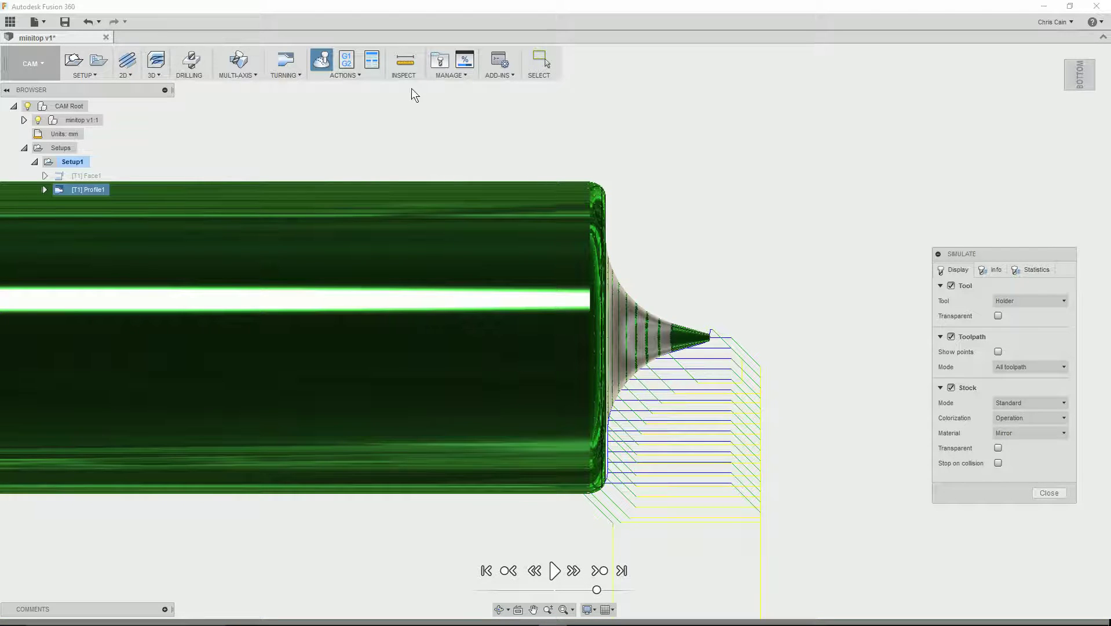
# Start a Turning Groove operation with tool 2, the square grooving tool from the Lathe - Aluminium library
pyautogui.click(297, 73)
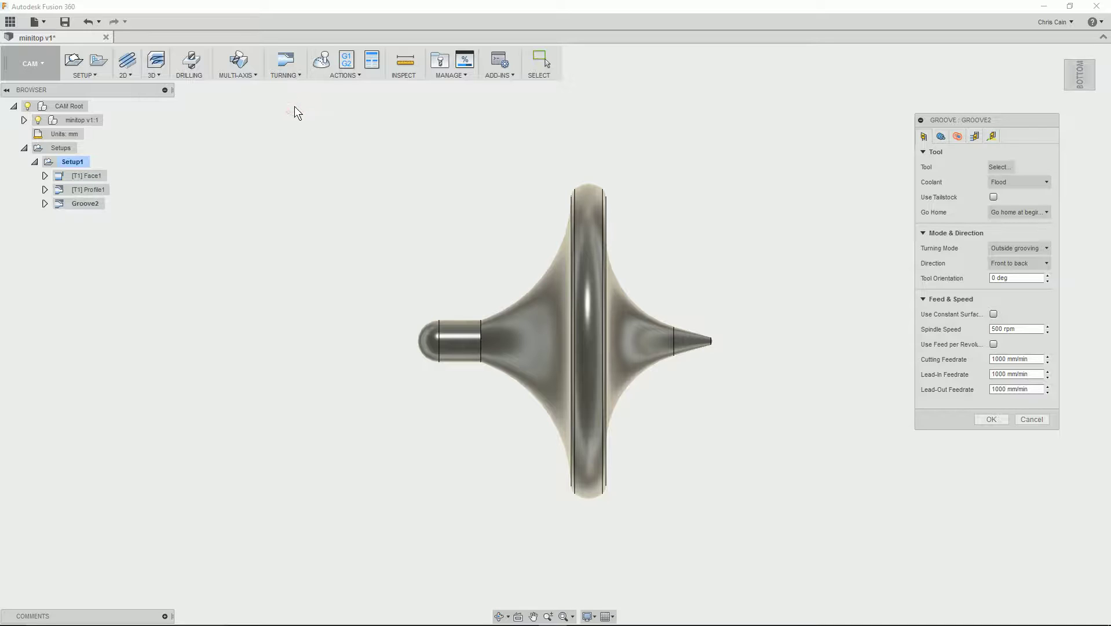
pyautogui.click(1004, 166)
pyautogui.click(181, 227)
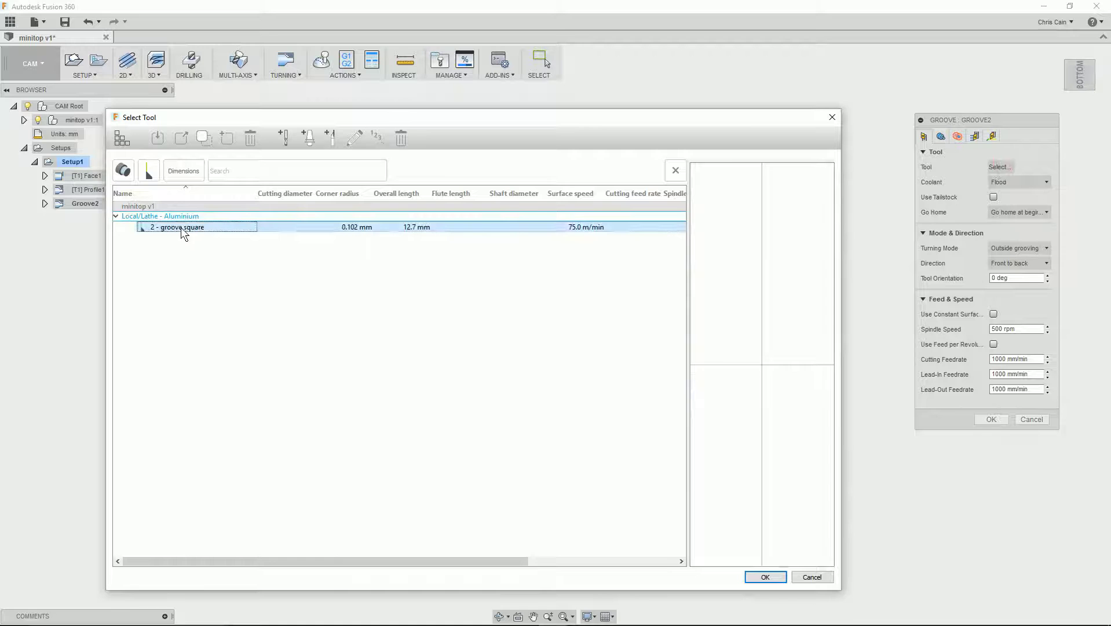
pyautogui.click(758, 579)
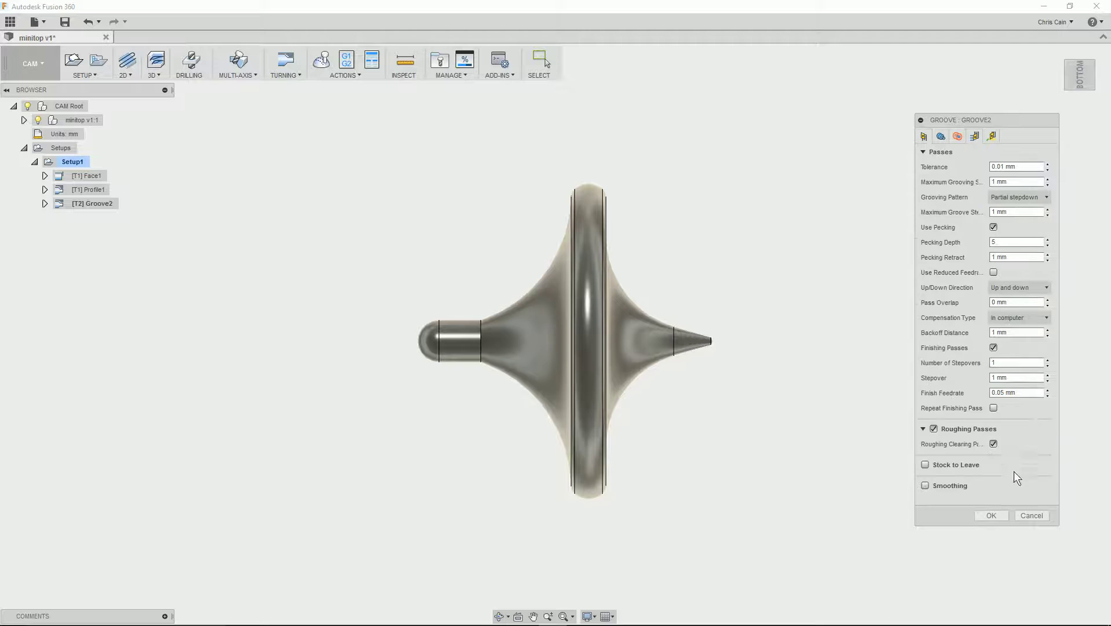
# Enable Repeat Finishing Pass and Smoothing with a 0.01 mm tolerance for the groove, and accept the operation
pyautogui.click(994, 408)
pyautogui.click(925, 485)
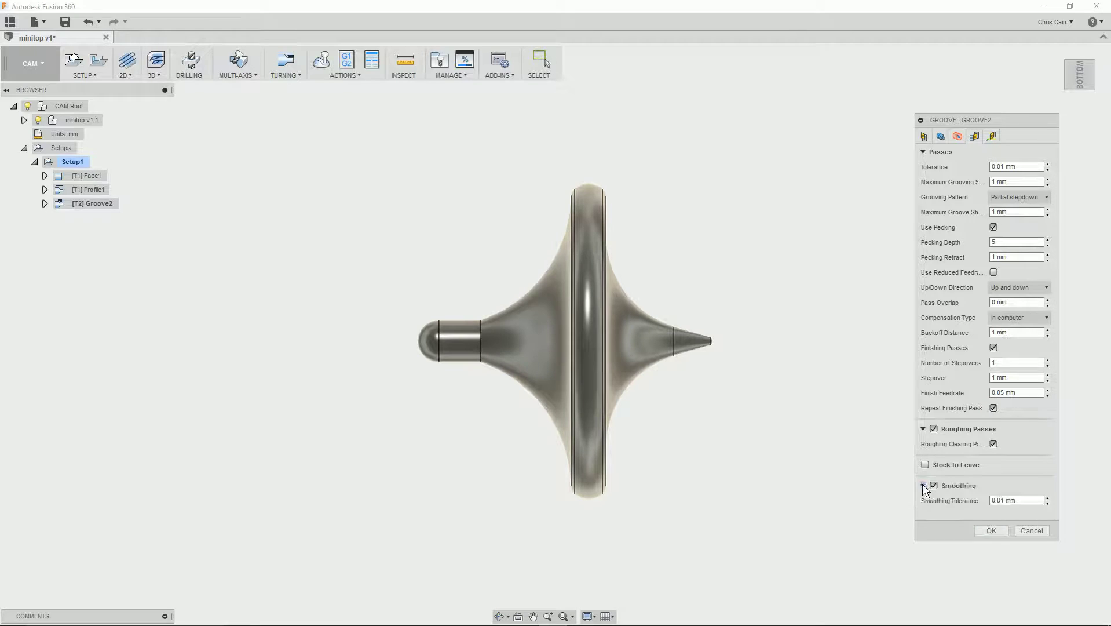
pyautogui.click(990, 529)
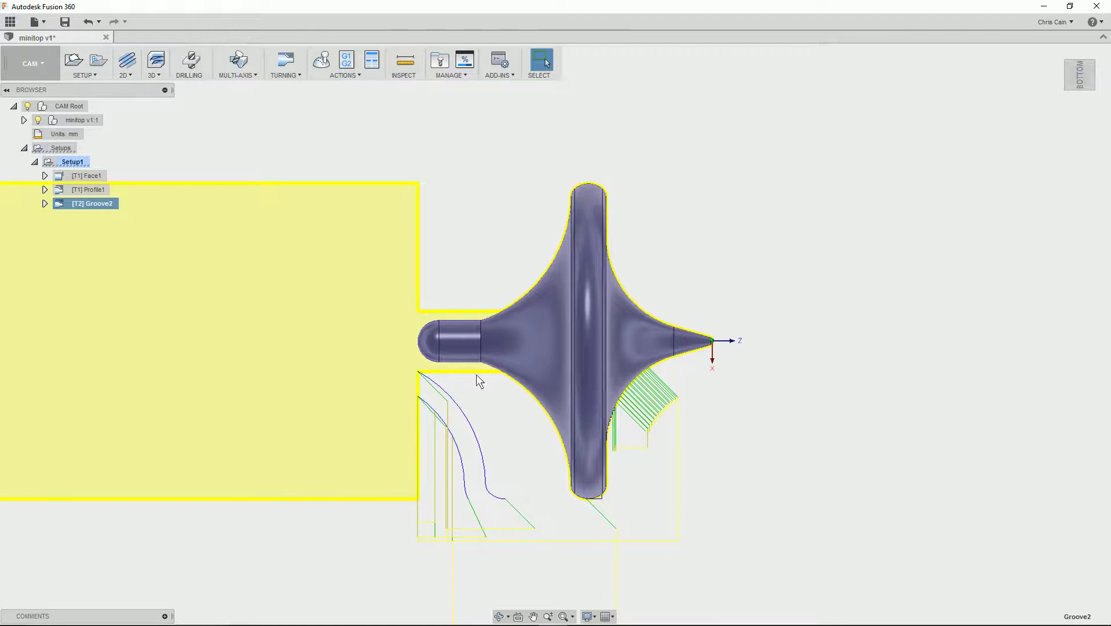
# Simulate the whole setup with the face, profile and groove toolpaths, and exit the simulation
pyautogui.click(60, 162)
pyautogui.rightClick(59, 162)
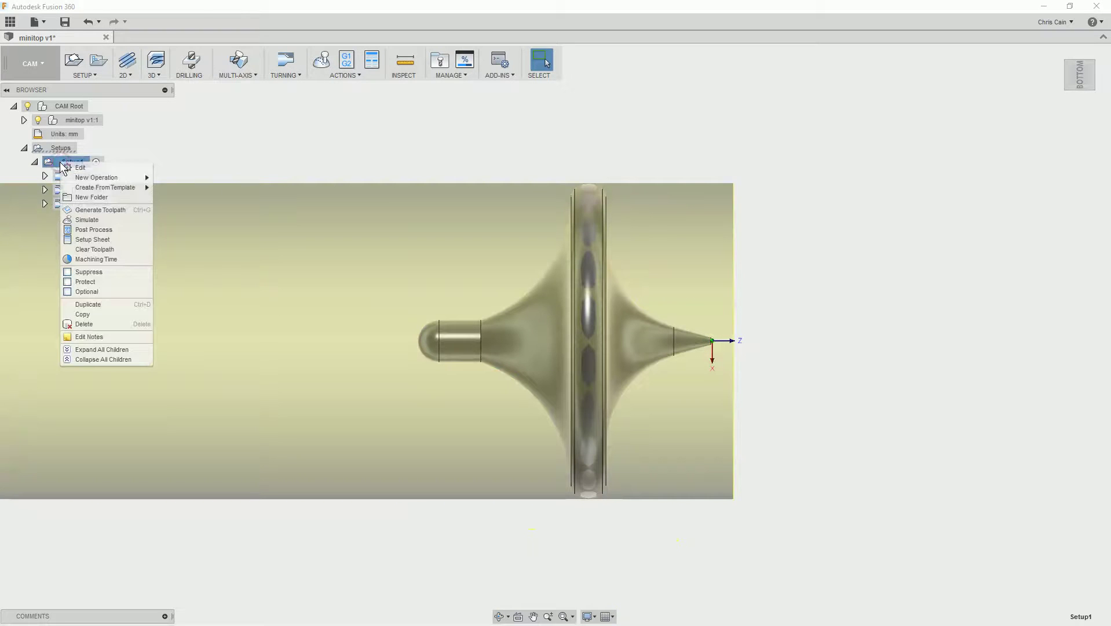
pyautogui.click(92, 219)
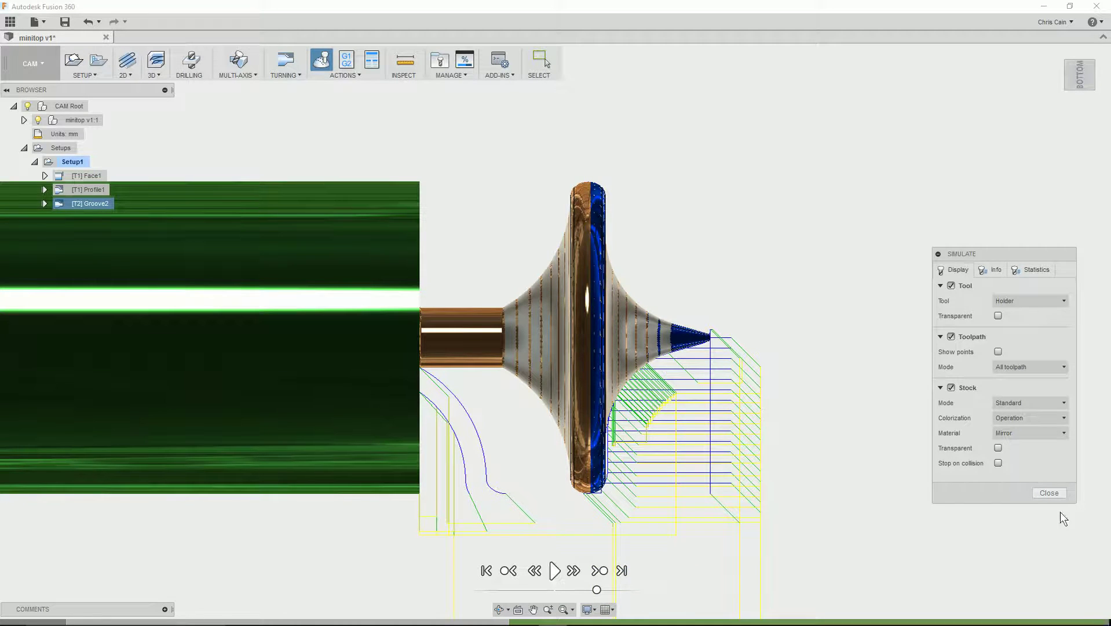
pyautogui.click(1049, 493)
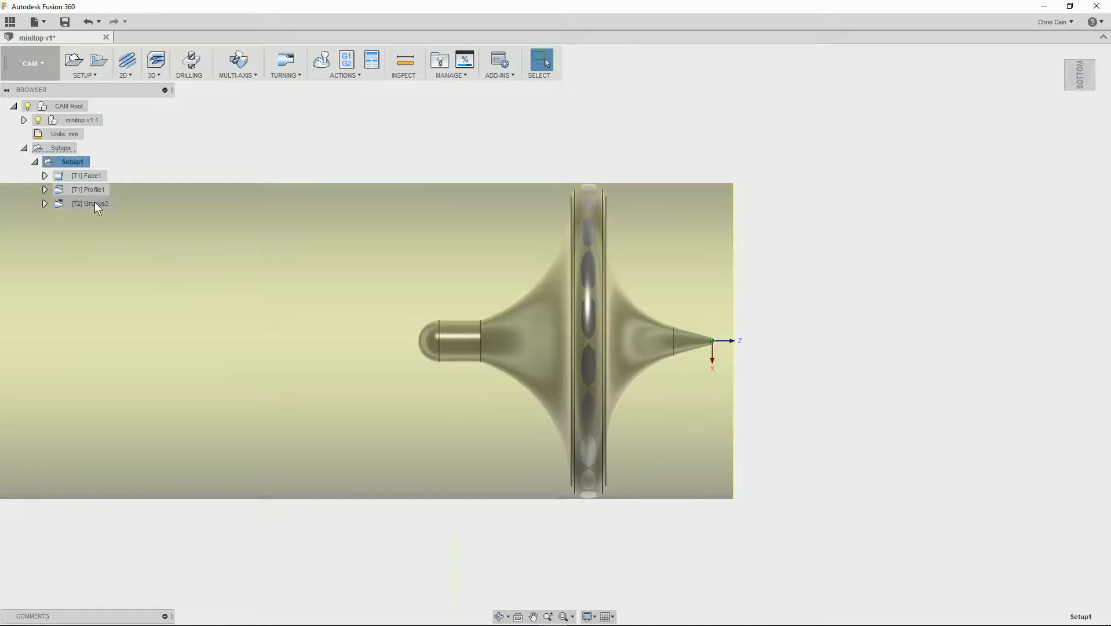
# Edit the groove operation to enable confinement and increase its backside stock offset
pyautogui.rightClick(95, 203)
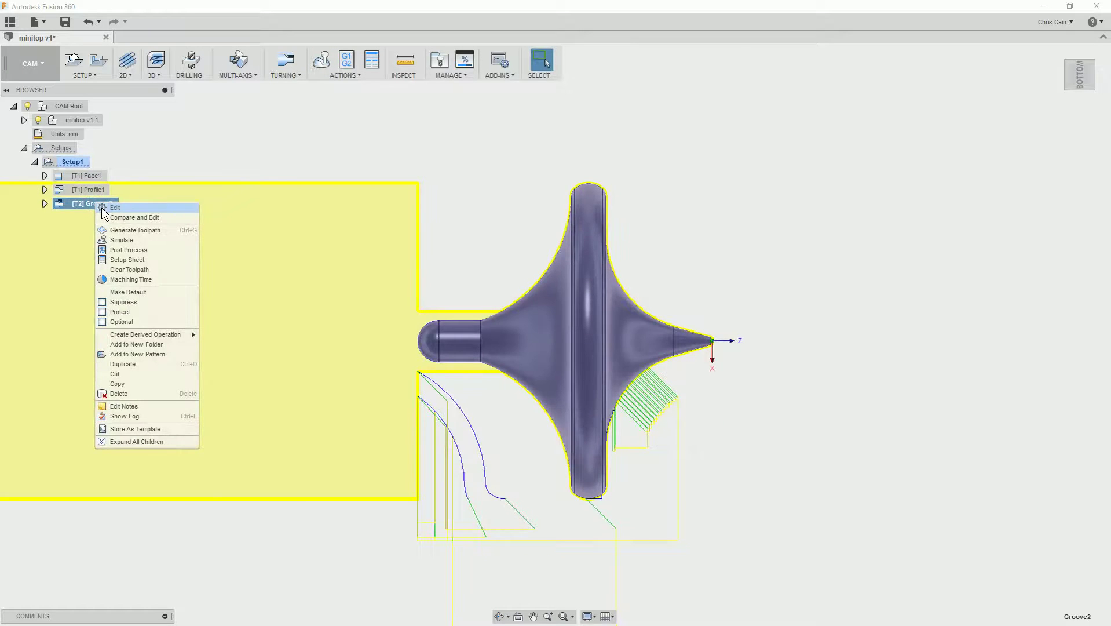
pyautogui.click(115, 208)
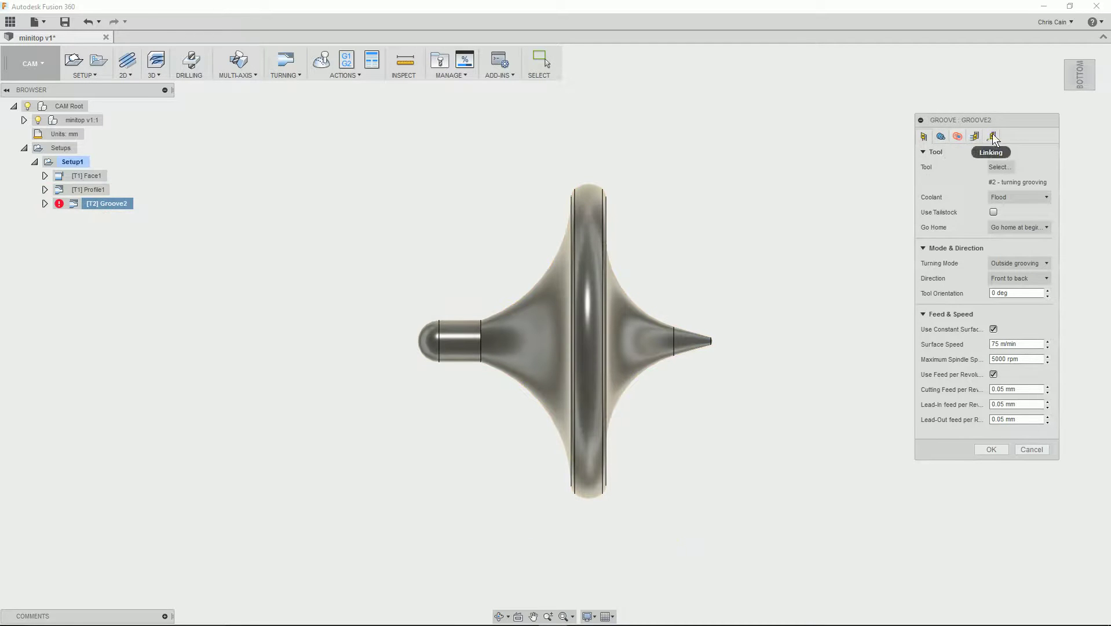
pyautogui.click(935, 136)
pyautogui.click(925, 172)
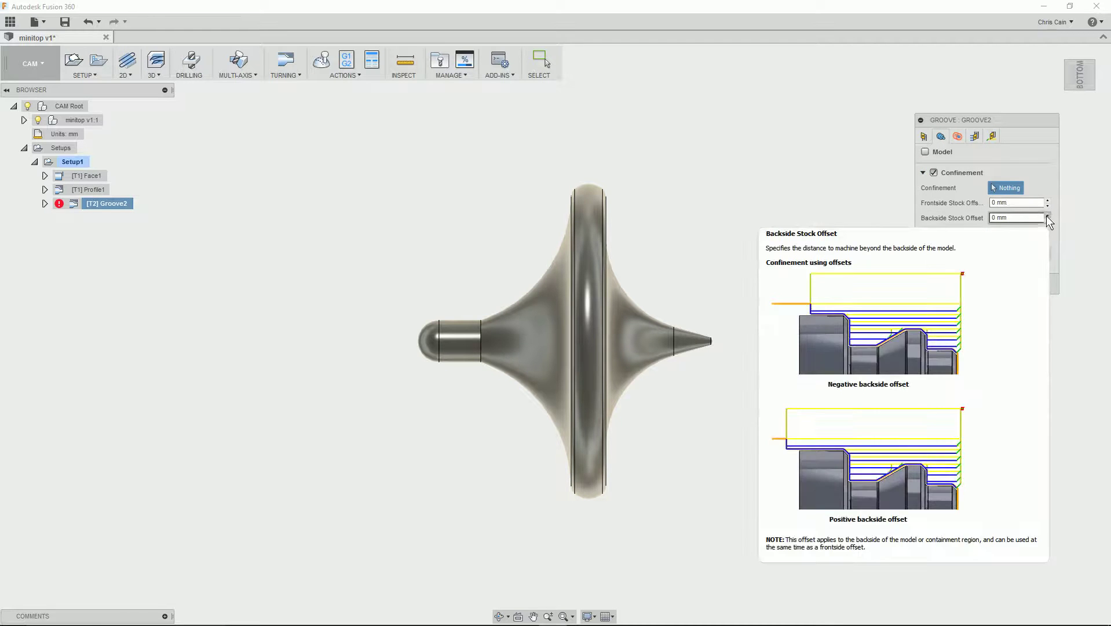
pyautogui.click(1047, 215)
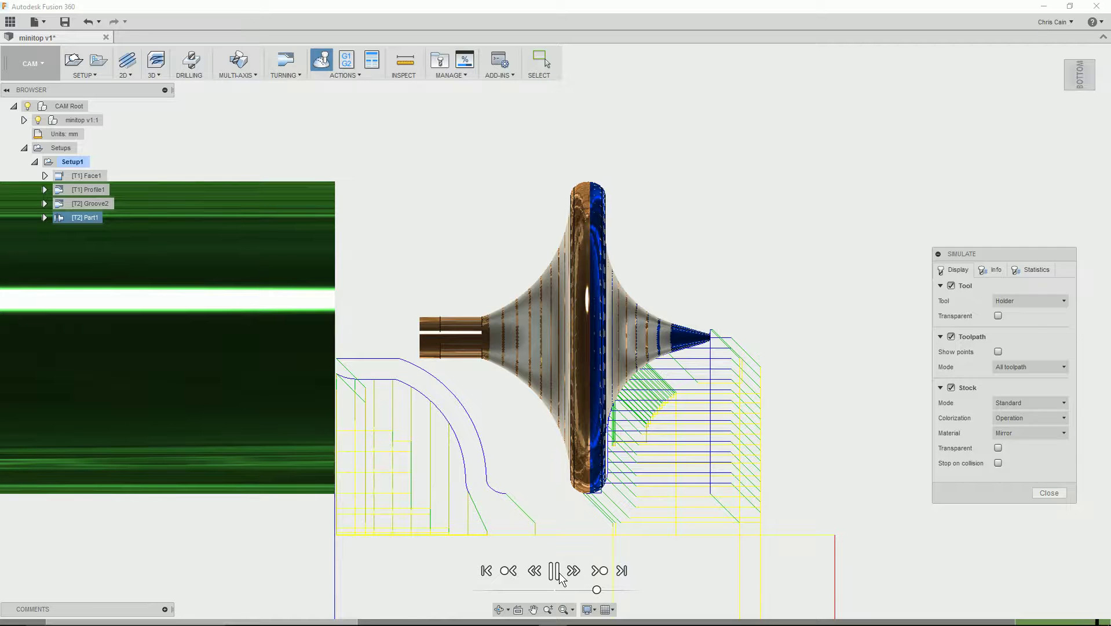
# Stop the simulation of the setup after the parting cut and exit it
pyautogui.click(557, 574)
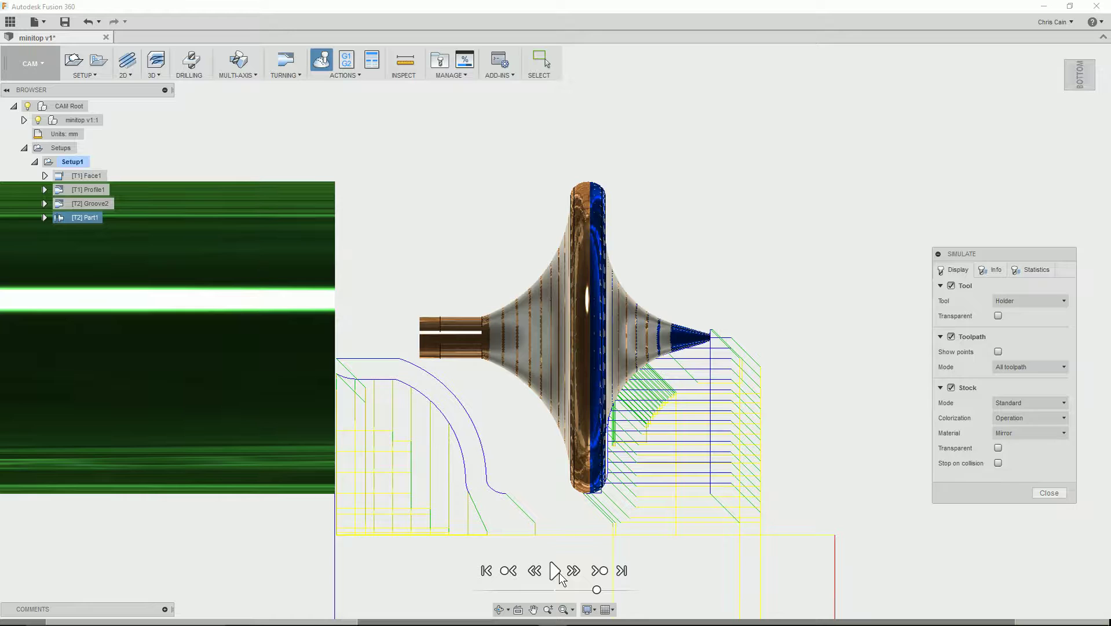
pyautogui.click(1046, 493)
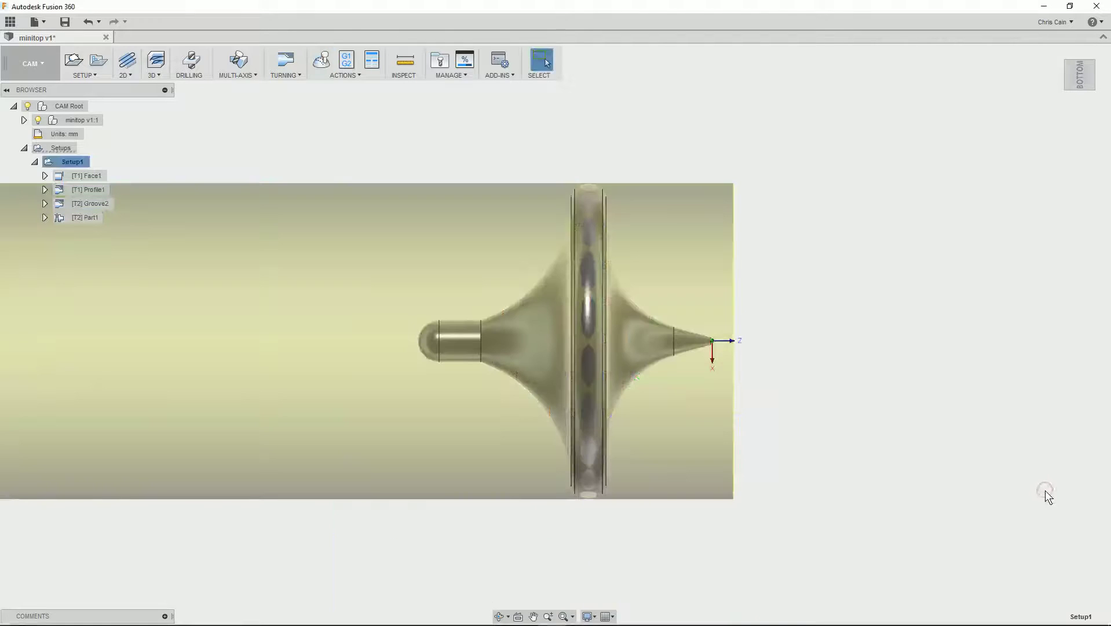
# Post process the setup with the Denford NovaTurn configuration as program 1001, reviewing the post properties
pyautogui.click(346, 68)
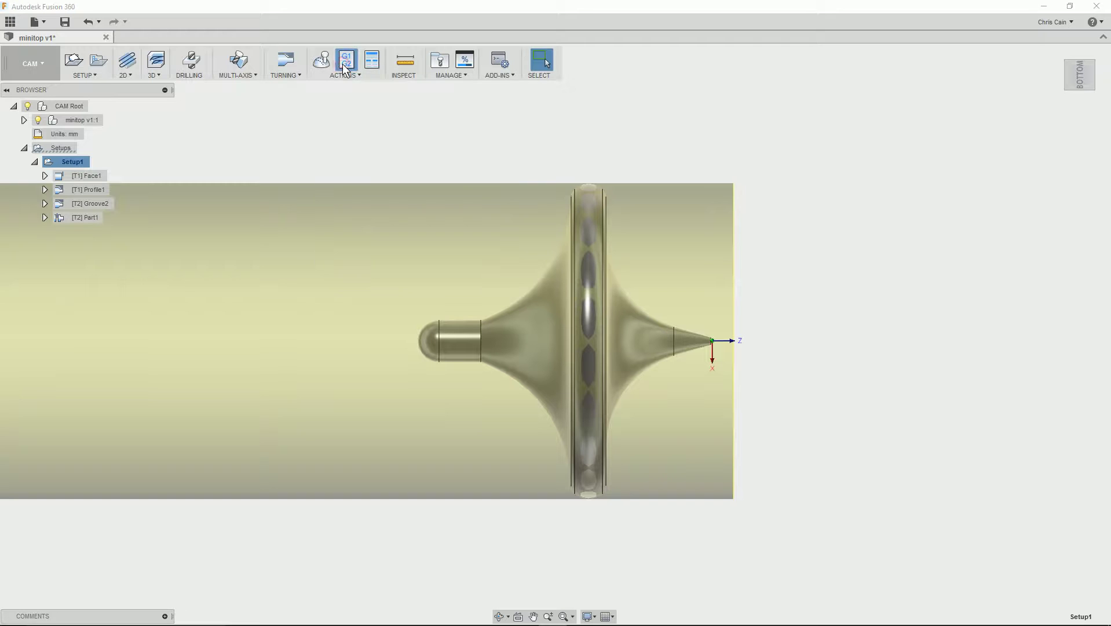
pyautogui.moveTo(677, 126); pyautogui.dragTo(639, 137)
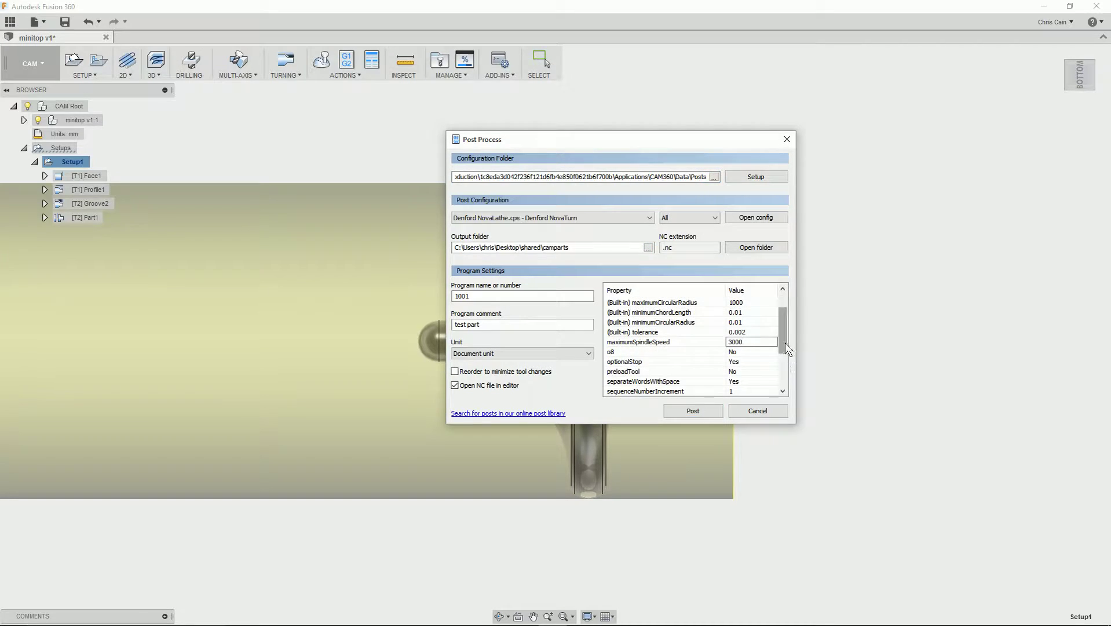
pyautogui.moveTo(785, 338); pyautogui.dragTo(782, 379)
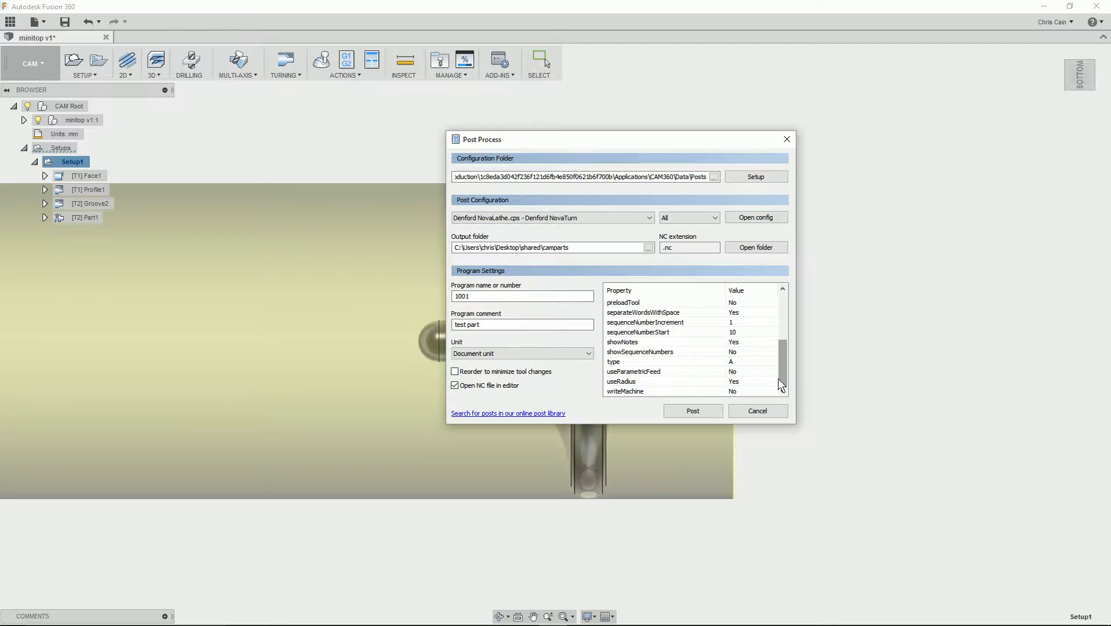
pyautogui.click(691, 413)
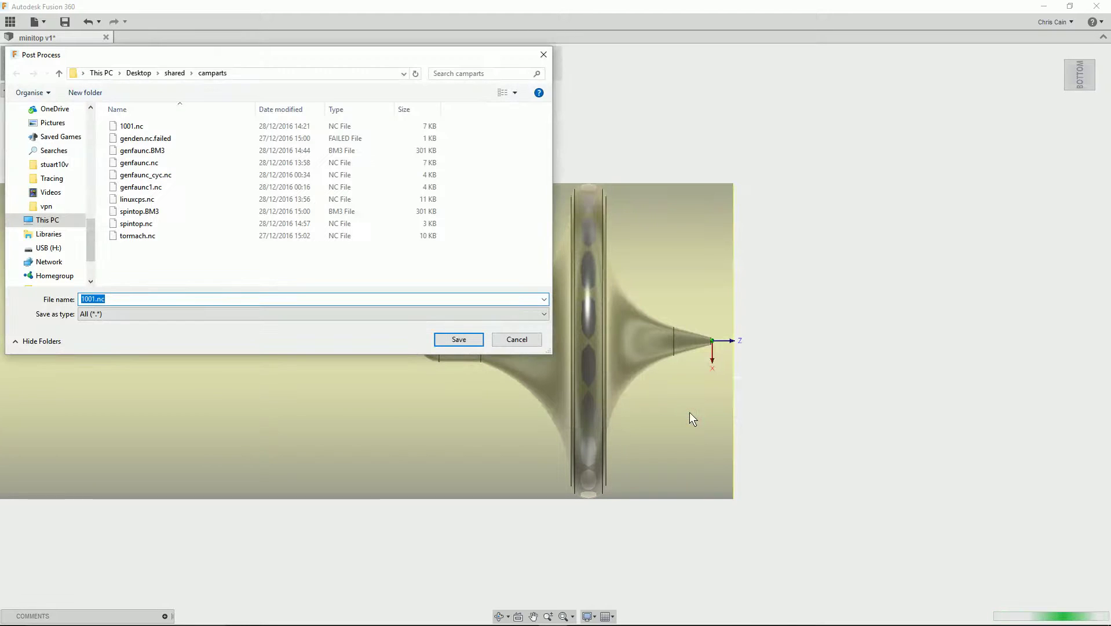
# Save the NC program as tinytop.nc in the camparts folder and close the generated code in the editor
pyautogui.click(94, 298)
pyautogui.doubleClick(95, 299)
pyautogui.write('tiny')
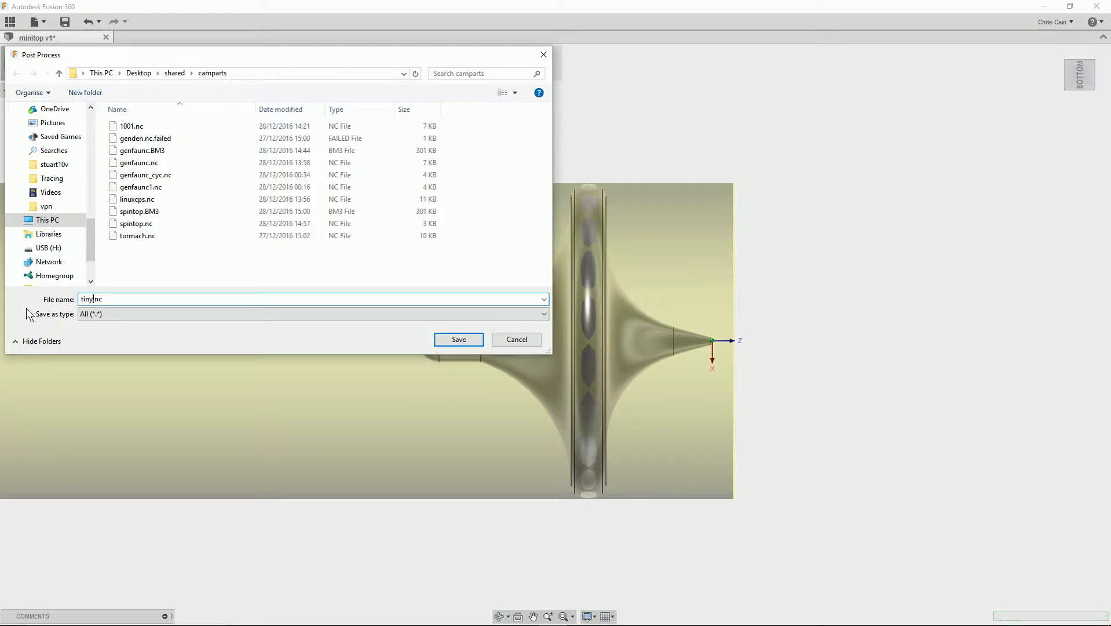
pyautogui.write('top')
pyautogui.click(459, 339)
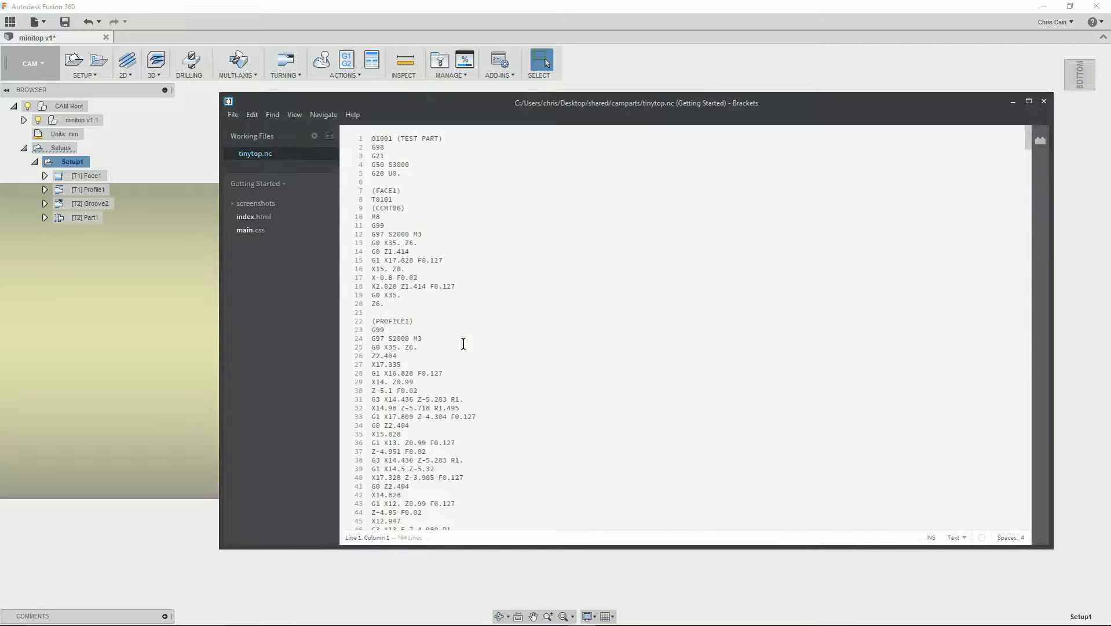
pyautogui.click(1044, 102)
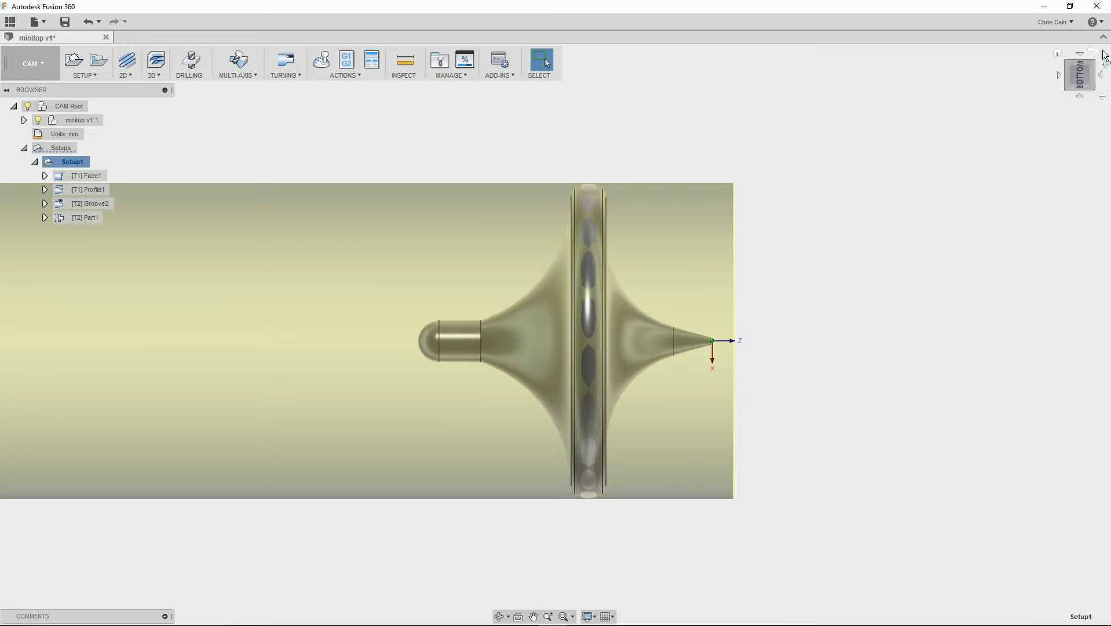
# Close Fusion 360 and start VMware Workstation from the desktop
pyautogui.click(1097, 6)
pyautogui.click(714, 432)
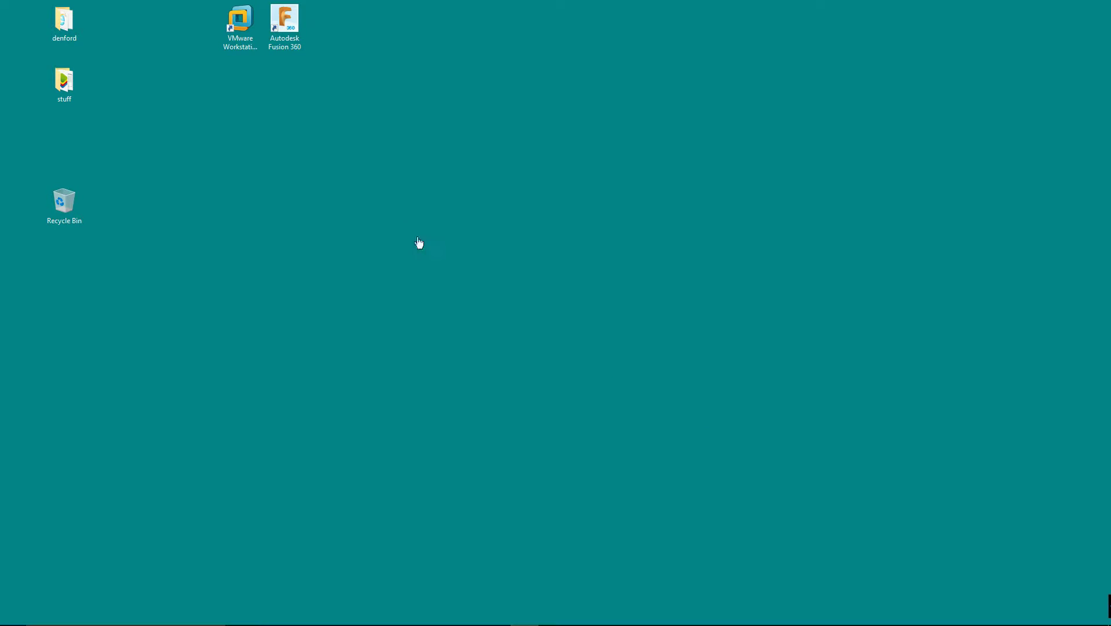
pyautogui.click(249, 33)
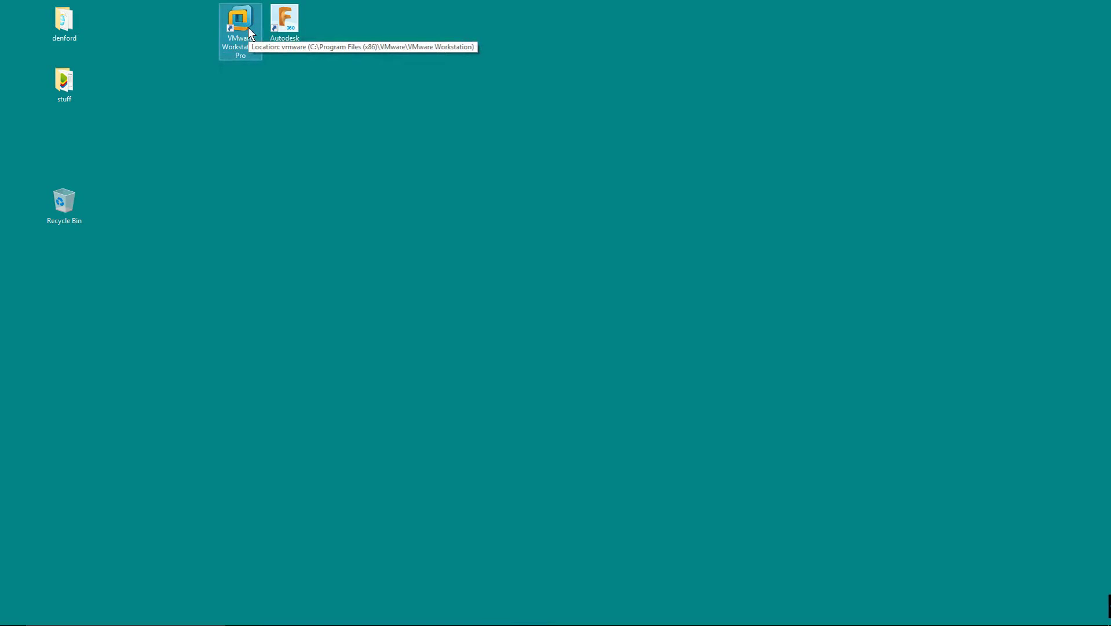
pyautogui.doubleClick(248, 27)
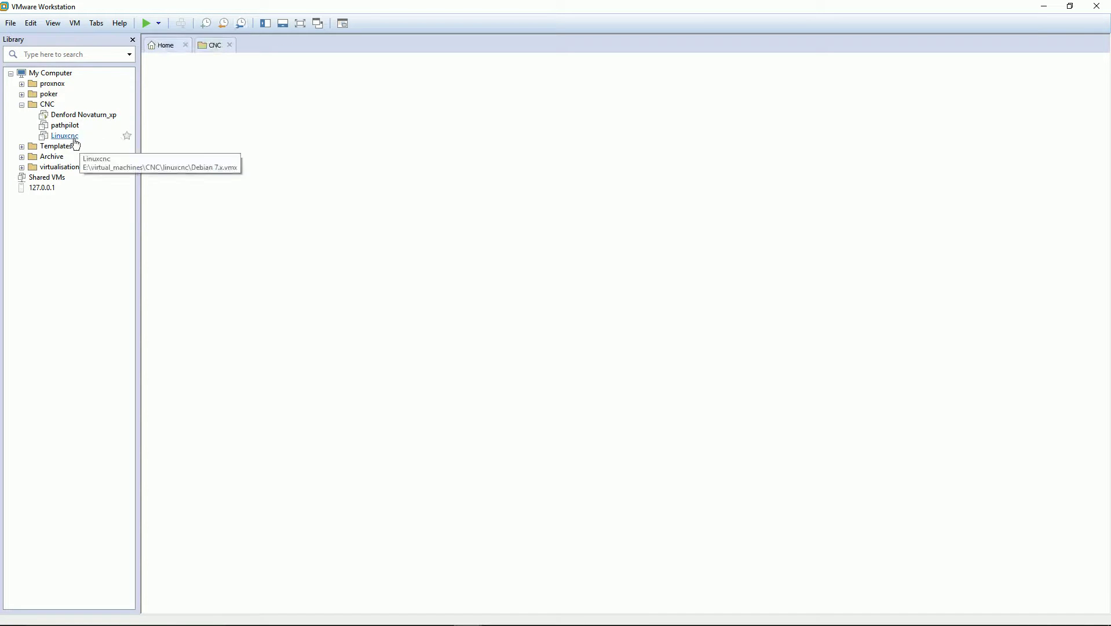
# Switch to the Denford Novaturn_xp virtual machine and launch VR Turning in it
pyautogui.click(69, 115)
pyautogui.moveTo(325, 614)
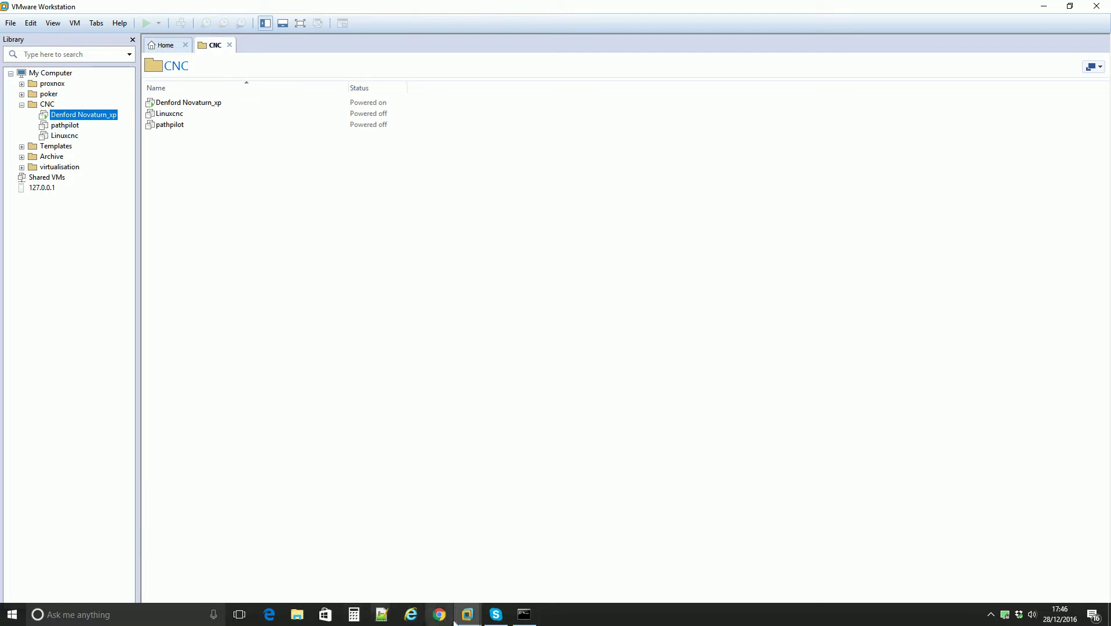
pyautogui.moveTo(463, 616)
pyautogui.click(513, 555)
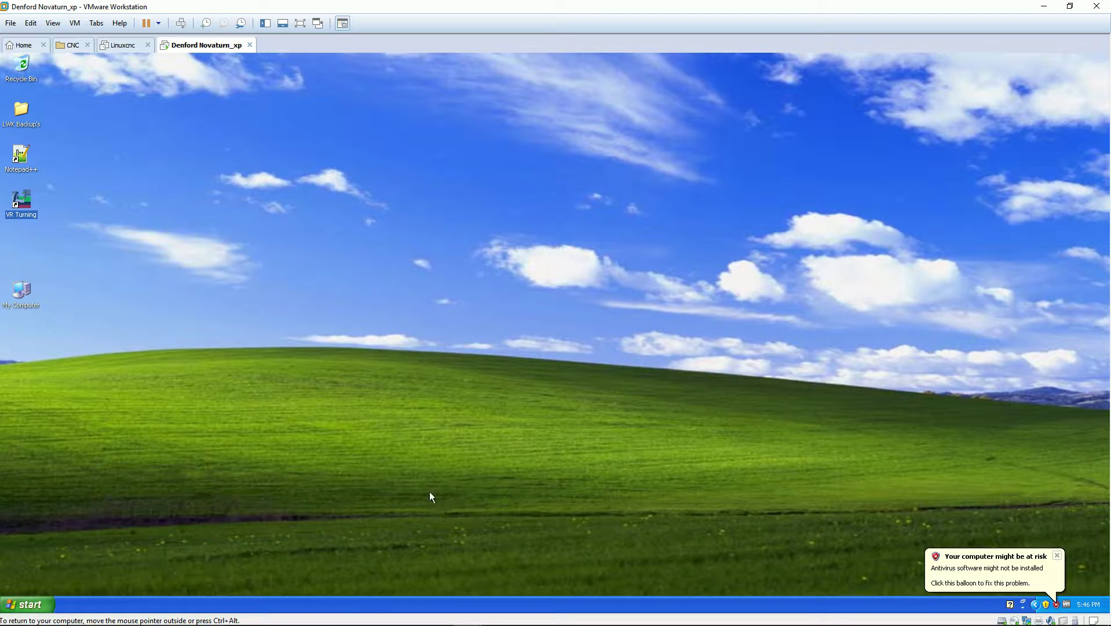
pyautogui.doubleClick(24, 204)
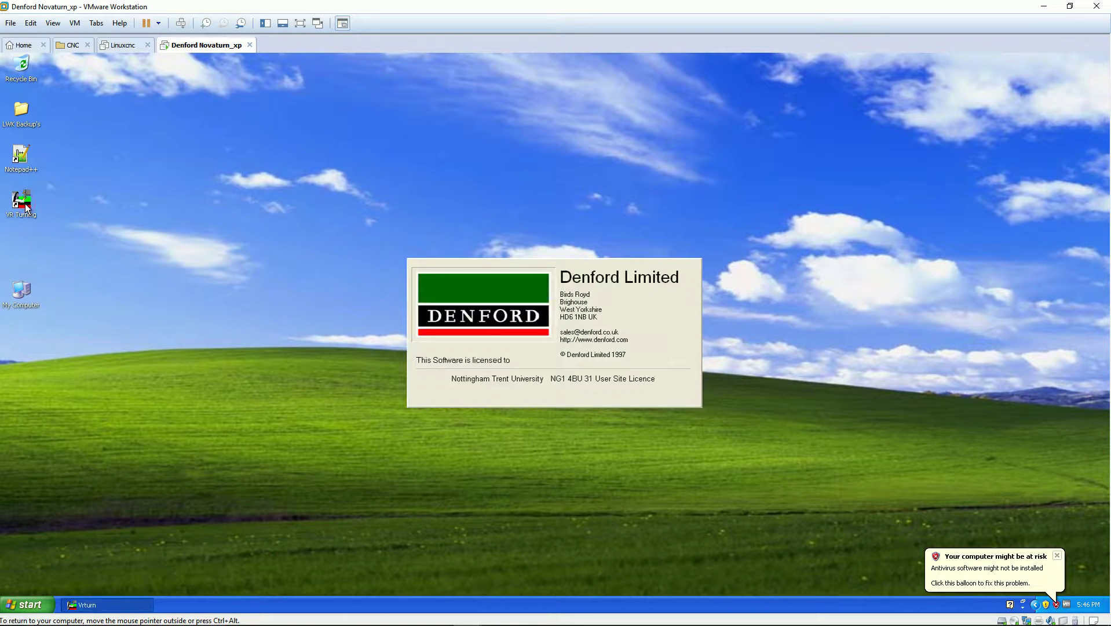
# Close the CNC folder and Linuxcnc views in VMware and show the Denford virtual machine full screen
pyautogui.click(87, 45)
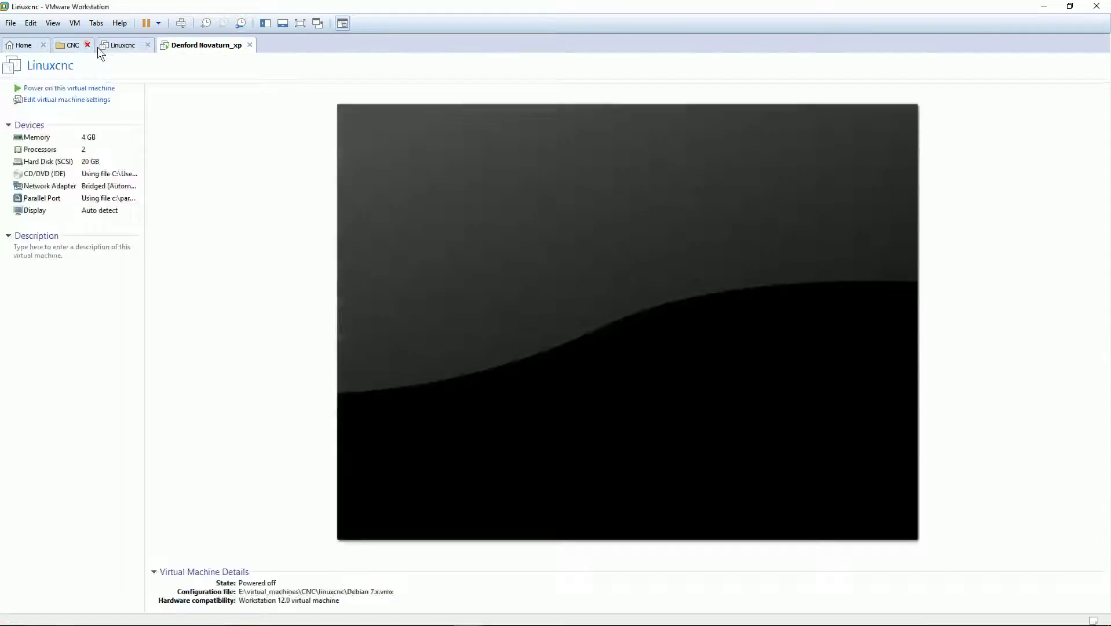
pyautogui.click(118, 50)
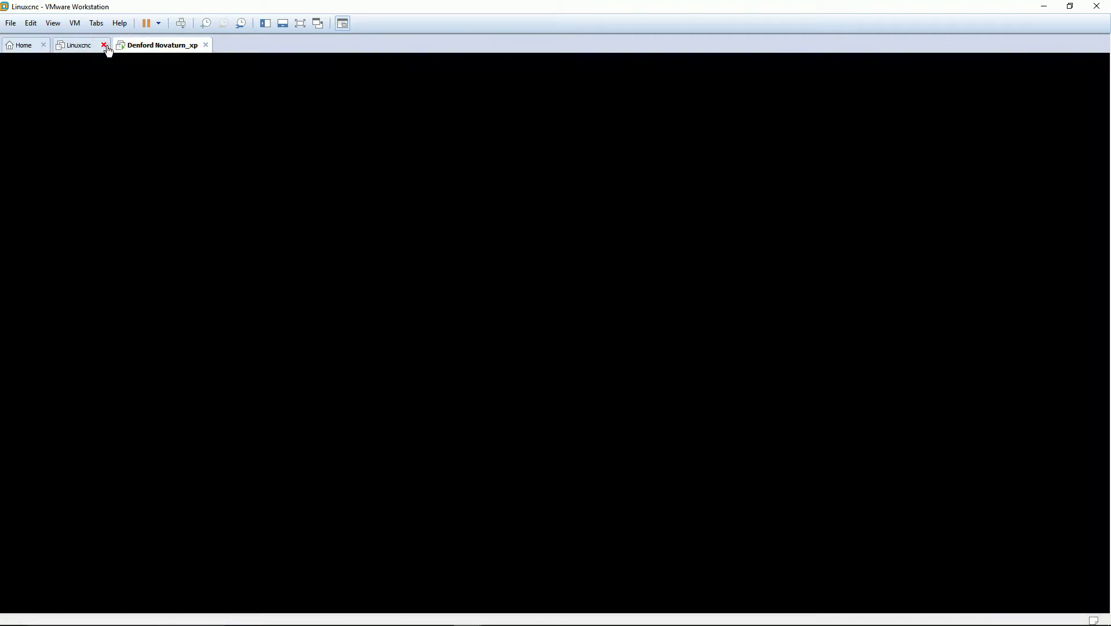
pyautogui.click(104, 45)
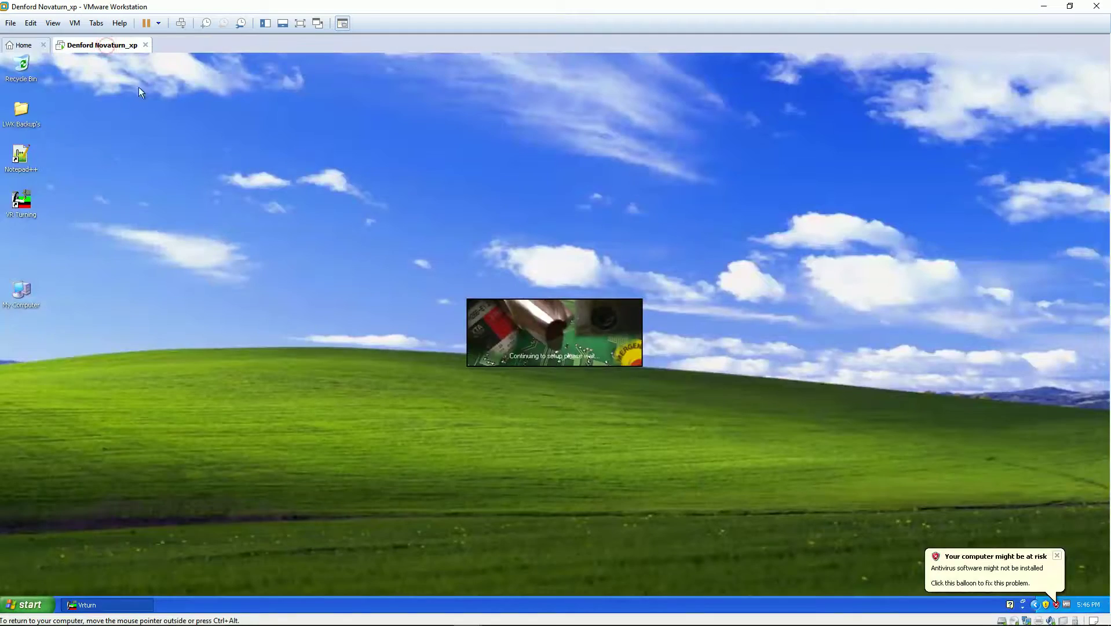
pyautogui.click(300, 24)
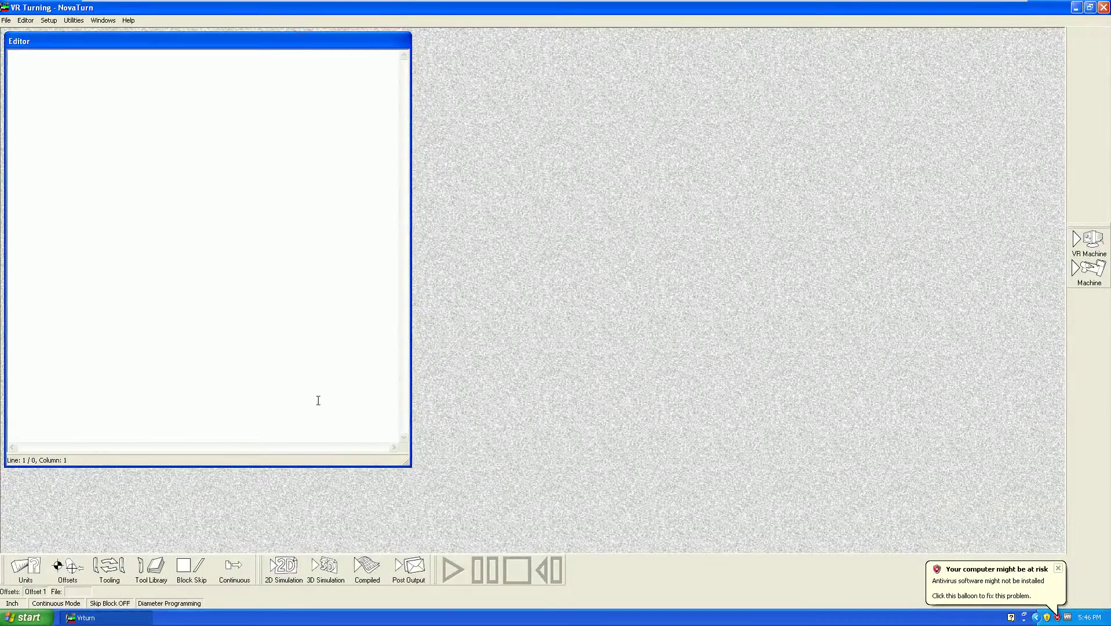
# Start the VR machine and open tinytop.nc from the camparts folder with the file type set to All Files
pyautogui.click(1089, 243)
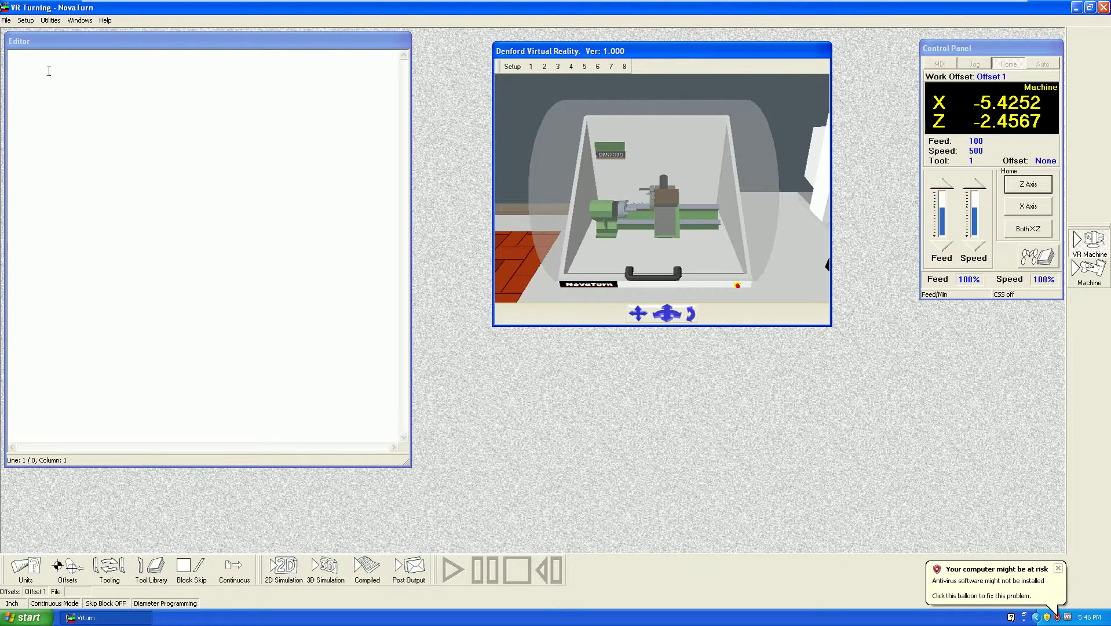
pyautogui.click(5, 20)
pyautogui.click(11, 49)
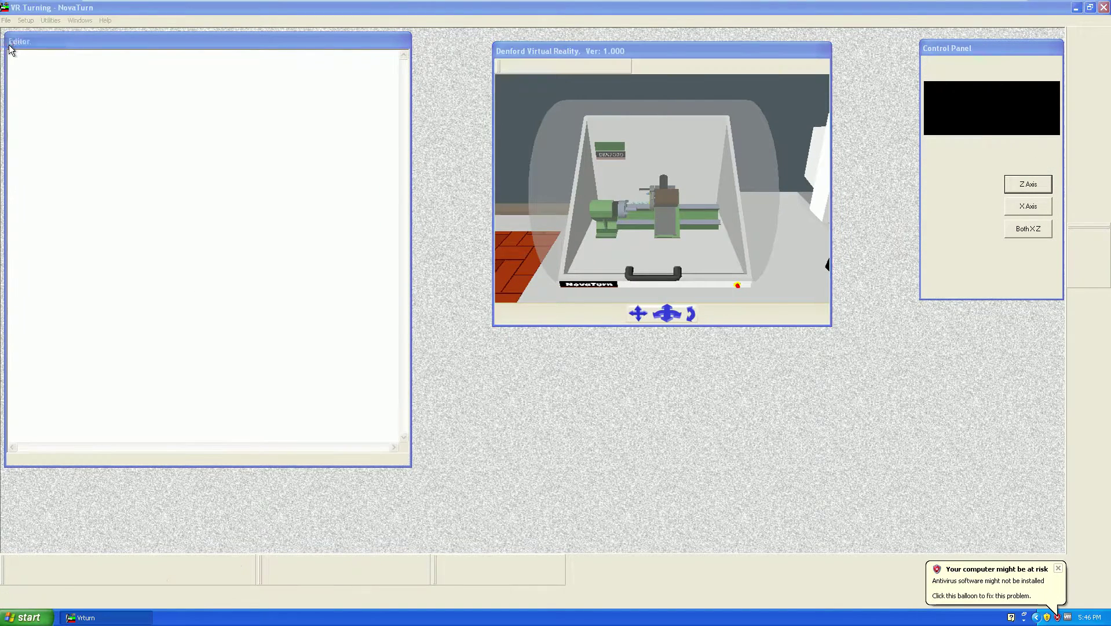
pyautogui.click(531, 301)
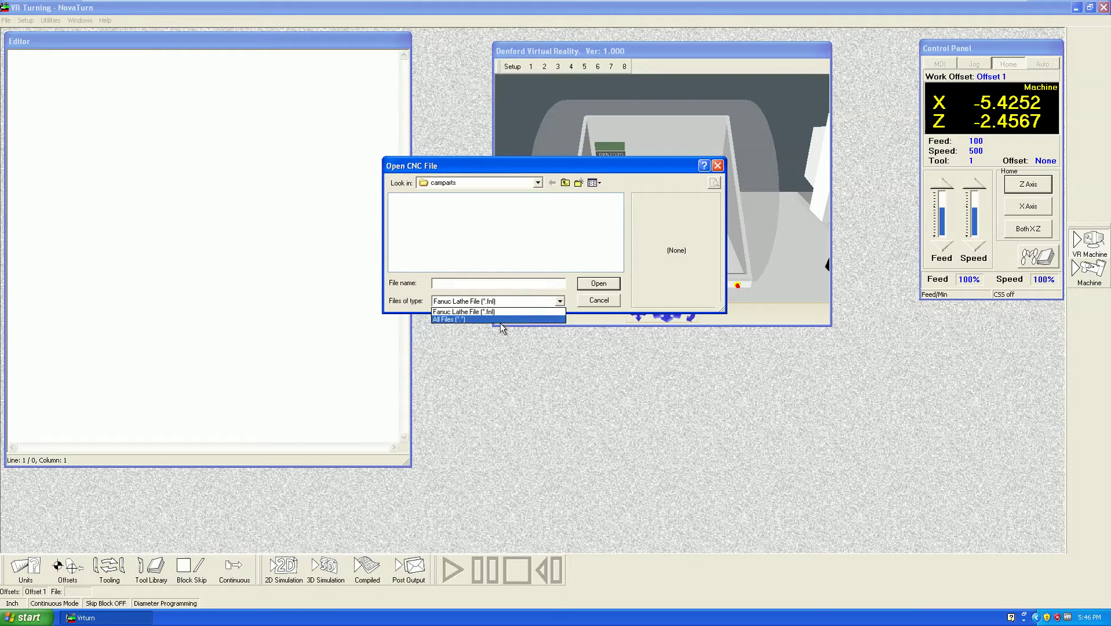
pyautogui.click(490, 319)
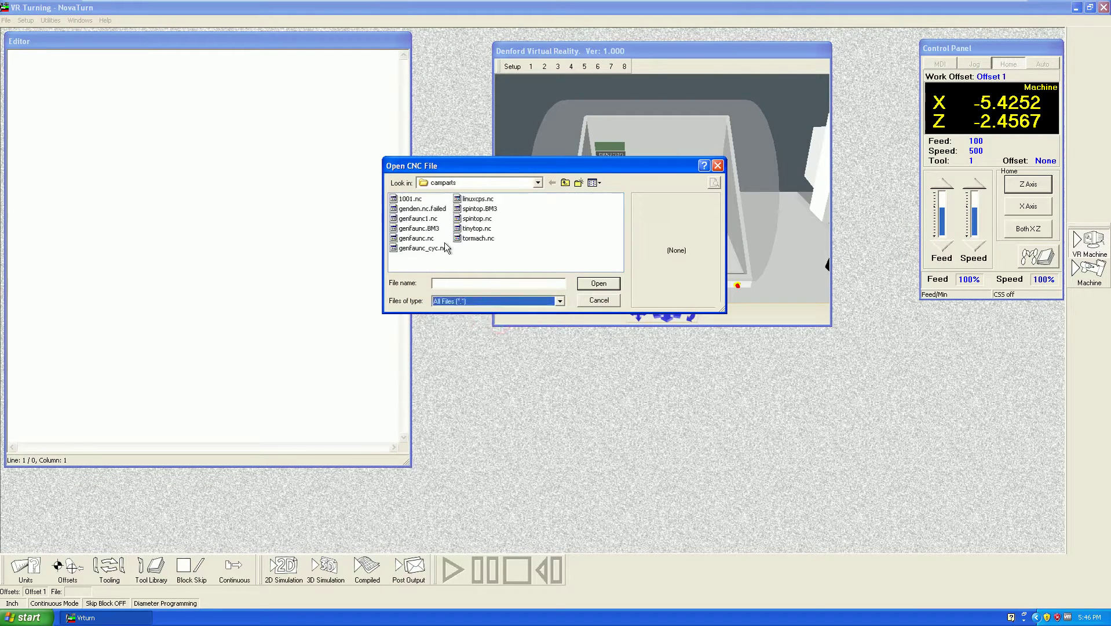
pyautogui.click(477, 229)
pyautogui.click(591, 283)
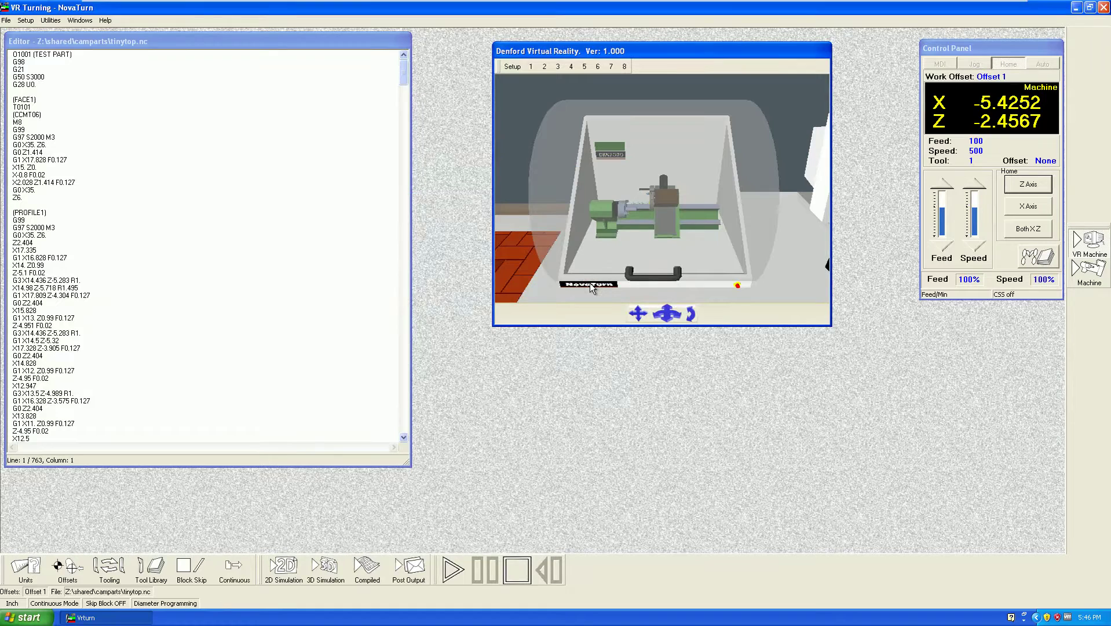
# Add the line "[billet x15 z50" below the O1001 program header and save the NC file
pyautogui.click(95, 53)
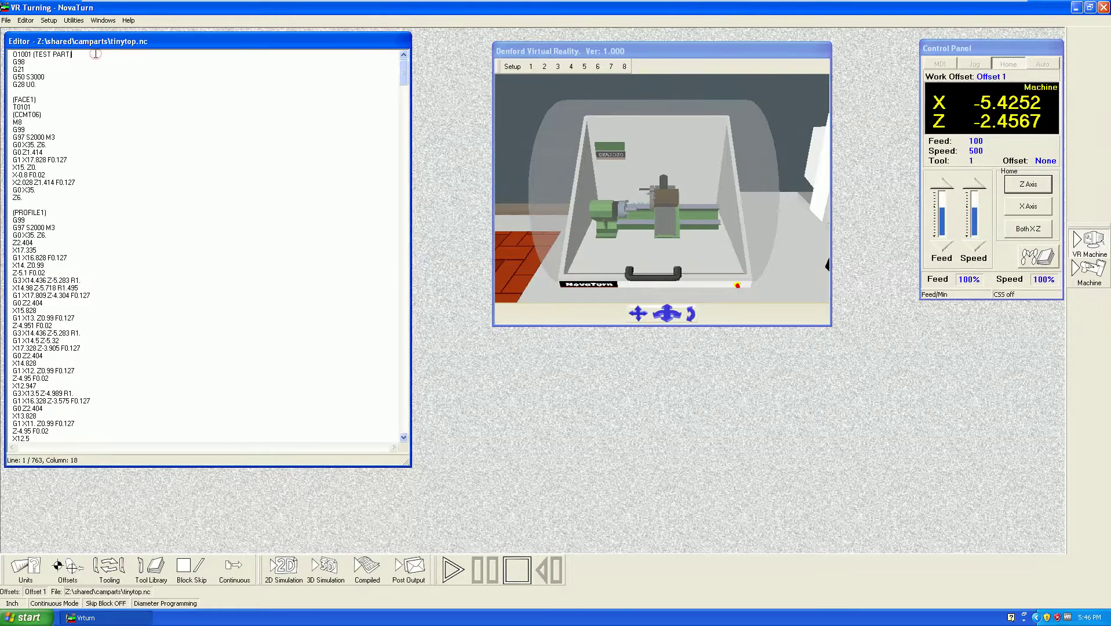
pyautogui.press('Return')
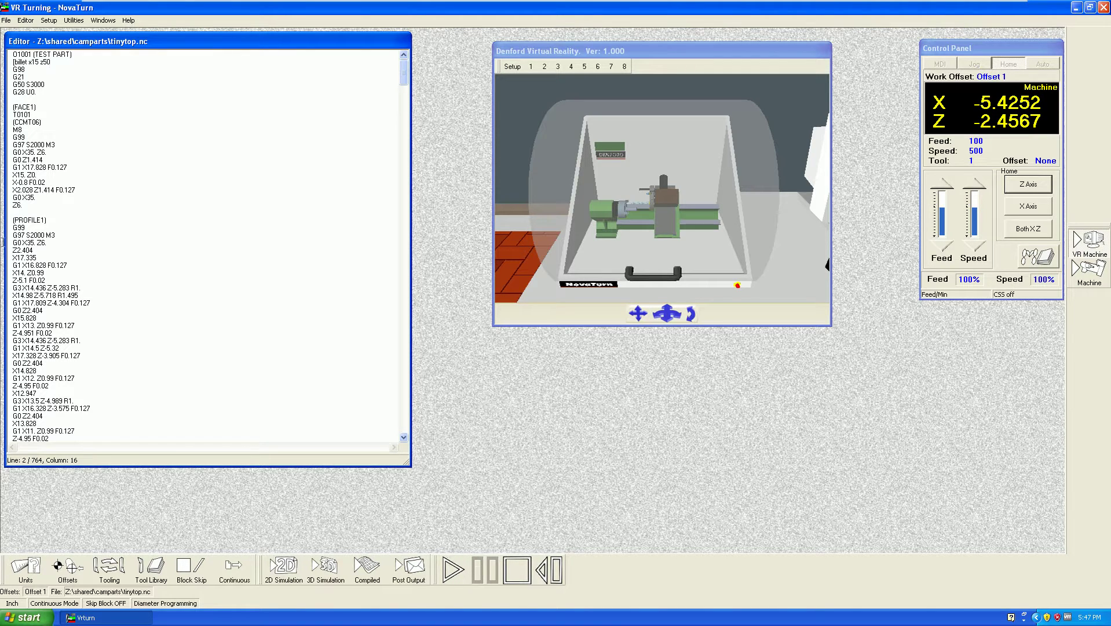
pyautogui.click(5, 20)
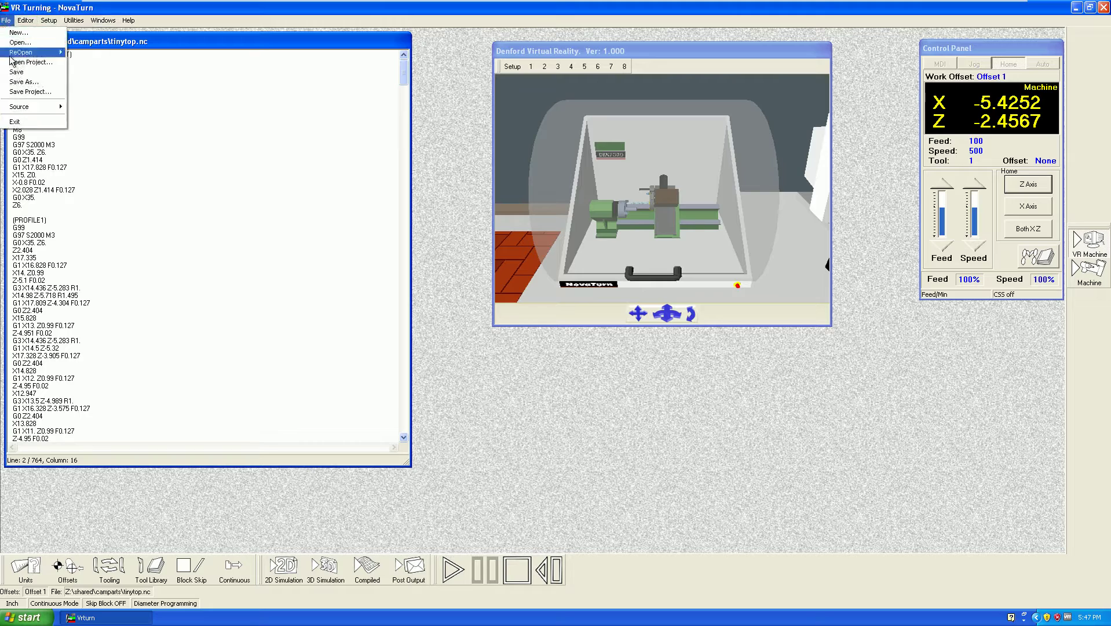
pyautogui.click(17, 72)
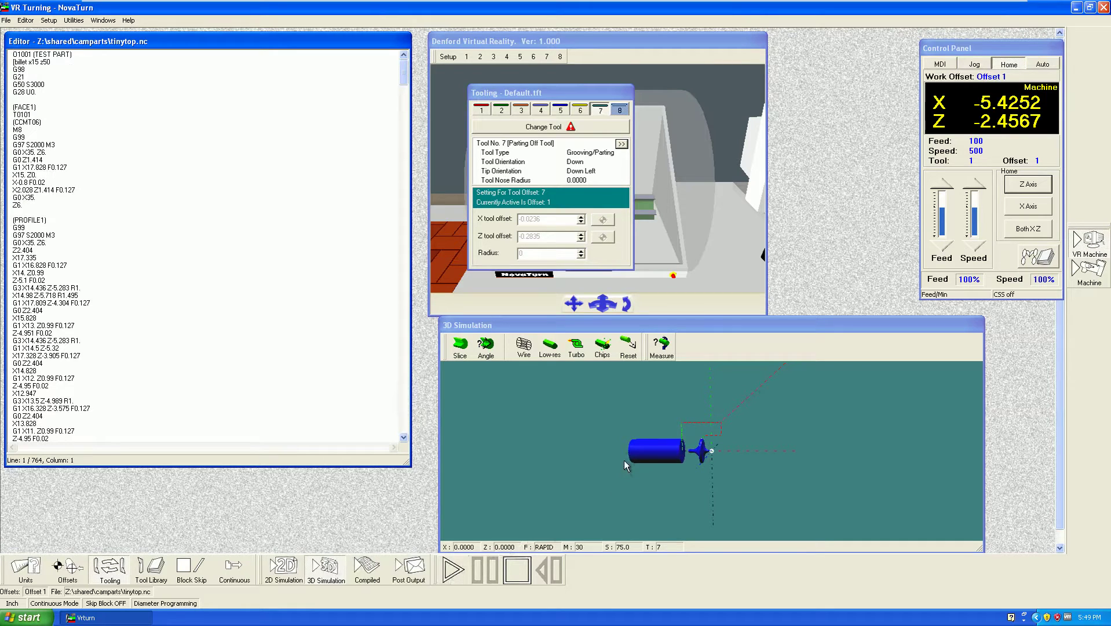
# Enlarge the 3D simulation window to show the spinning top close up and rerun the cutting simulation of tinytop.nc
pyautogui.click(706, 317)
pyautogui.moveTo(706, 317); pyautogui.dragTo(706, 29)
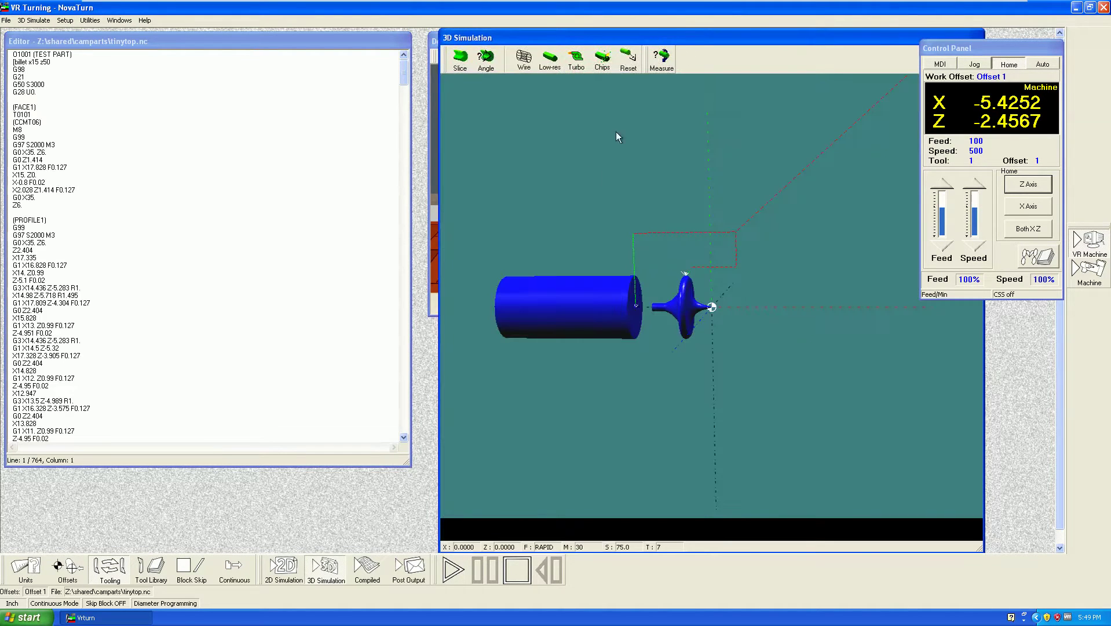
pyautogui.click(517, 567)
pyautogui.moveTo(658, 301); pyautogui.dragTo(692, 236)
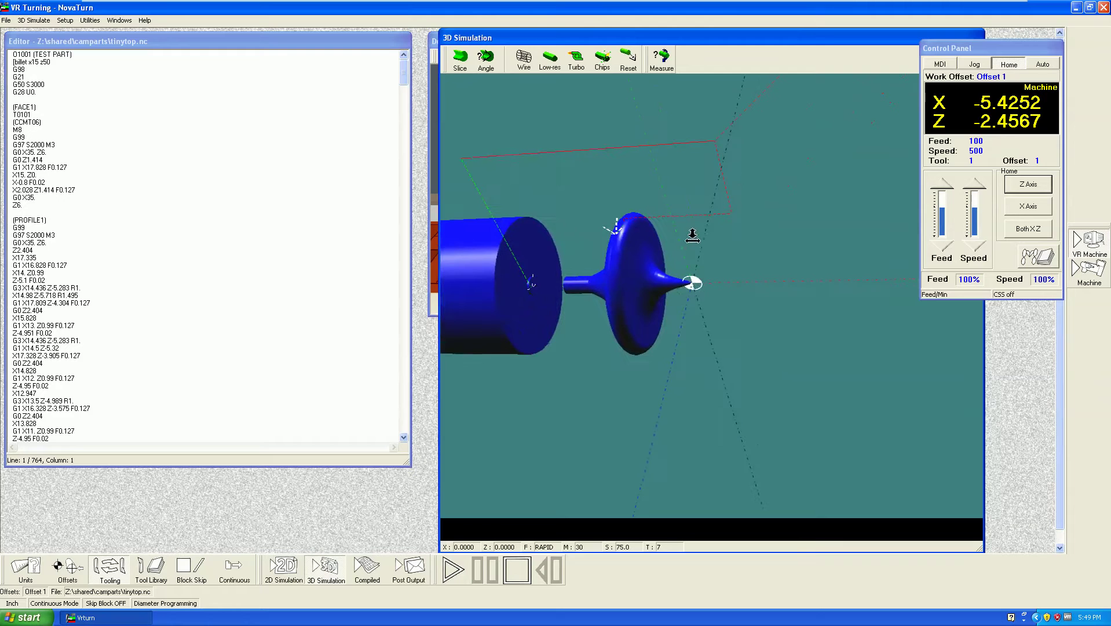
pyautogui.moveTo(618, 270)
pyautogui.mouseDown()
pyautogui.moveTo(630, 275)
pyautogui.moveTo(614, 281)
pyautogui.moveTo(628, 285)
pyautogui.mouseUp()
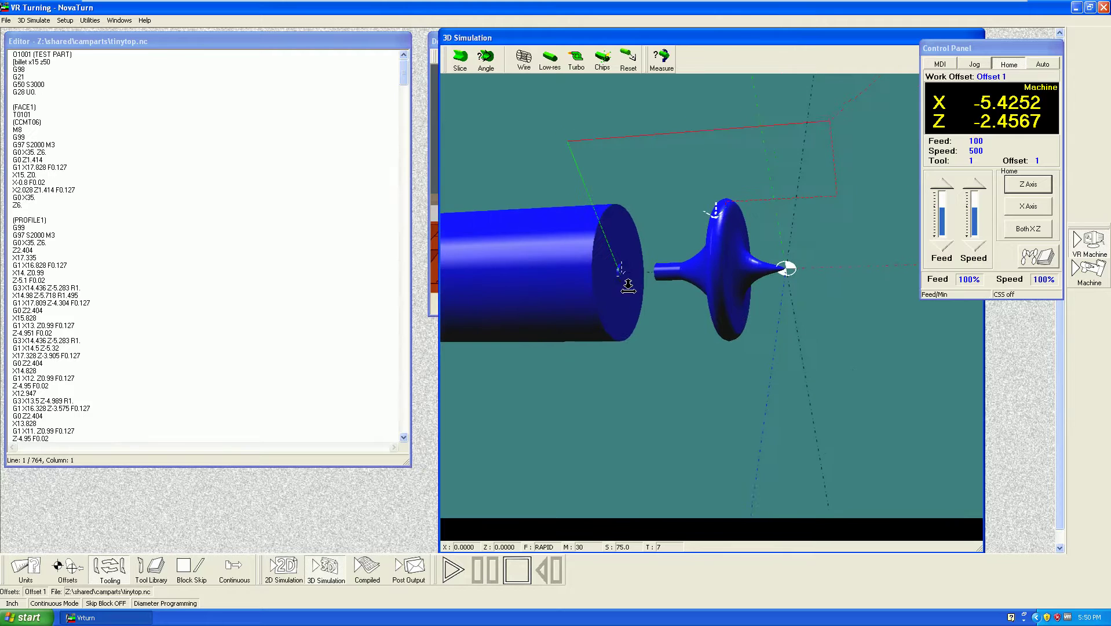
pyautogui.moveTo(652, 278); pyautogui.dragTo(661, 275)
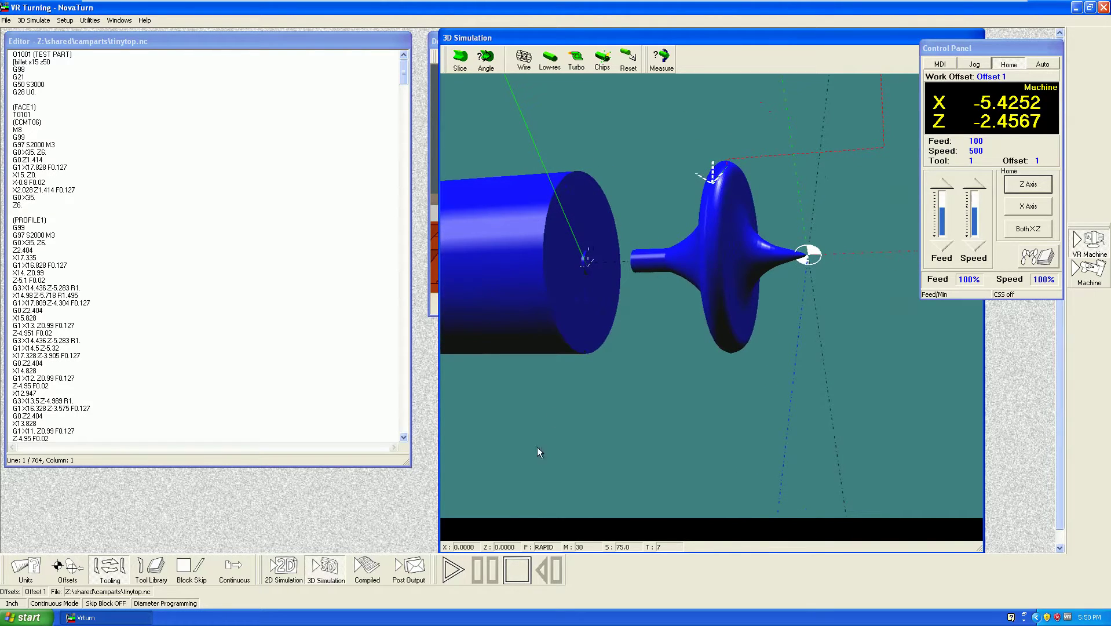
pyautogui.click(450, 569)
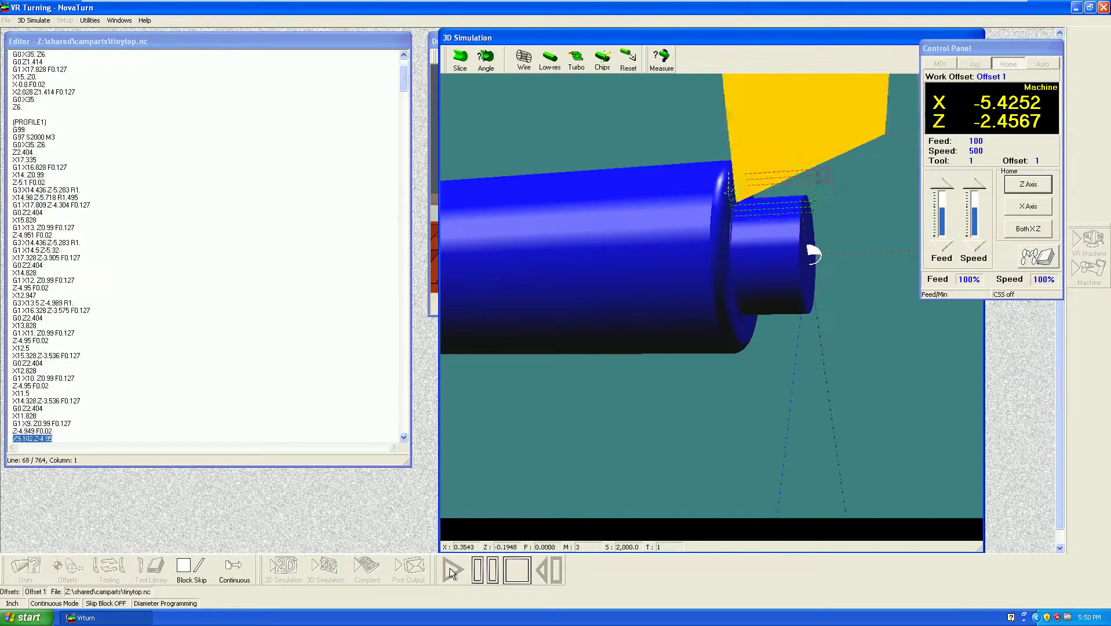